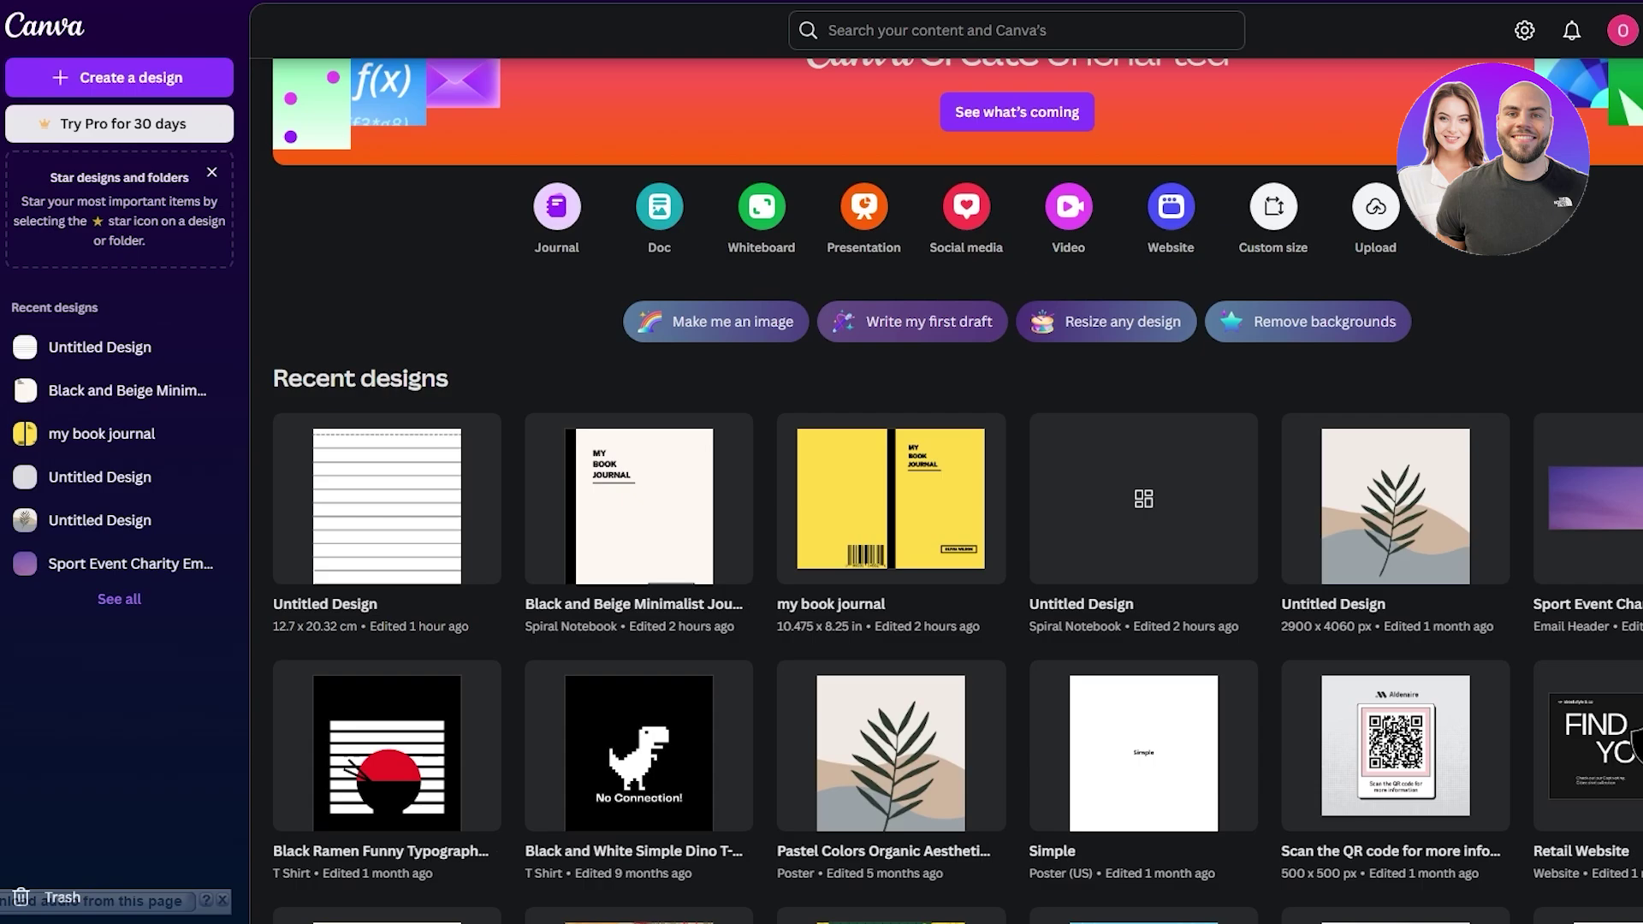
# Step: Glance at the design type choices for a new design, then dismiss them
pyautogui.scroll(-4, 1579, 538)
pyautogui.scroll(5, 1112, 514)
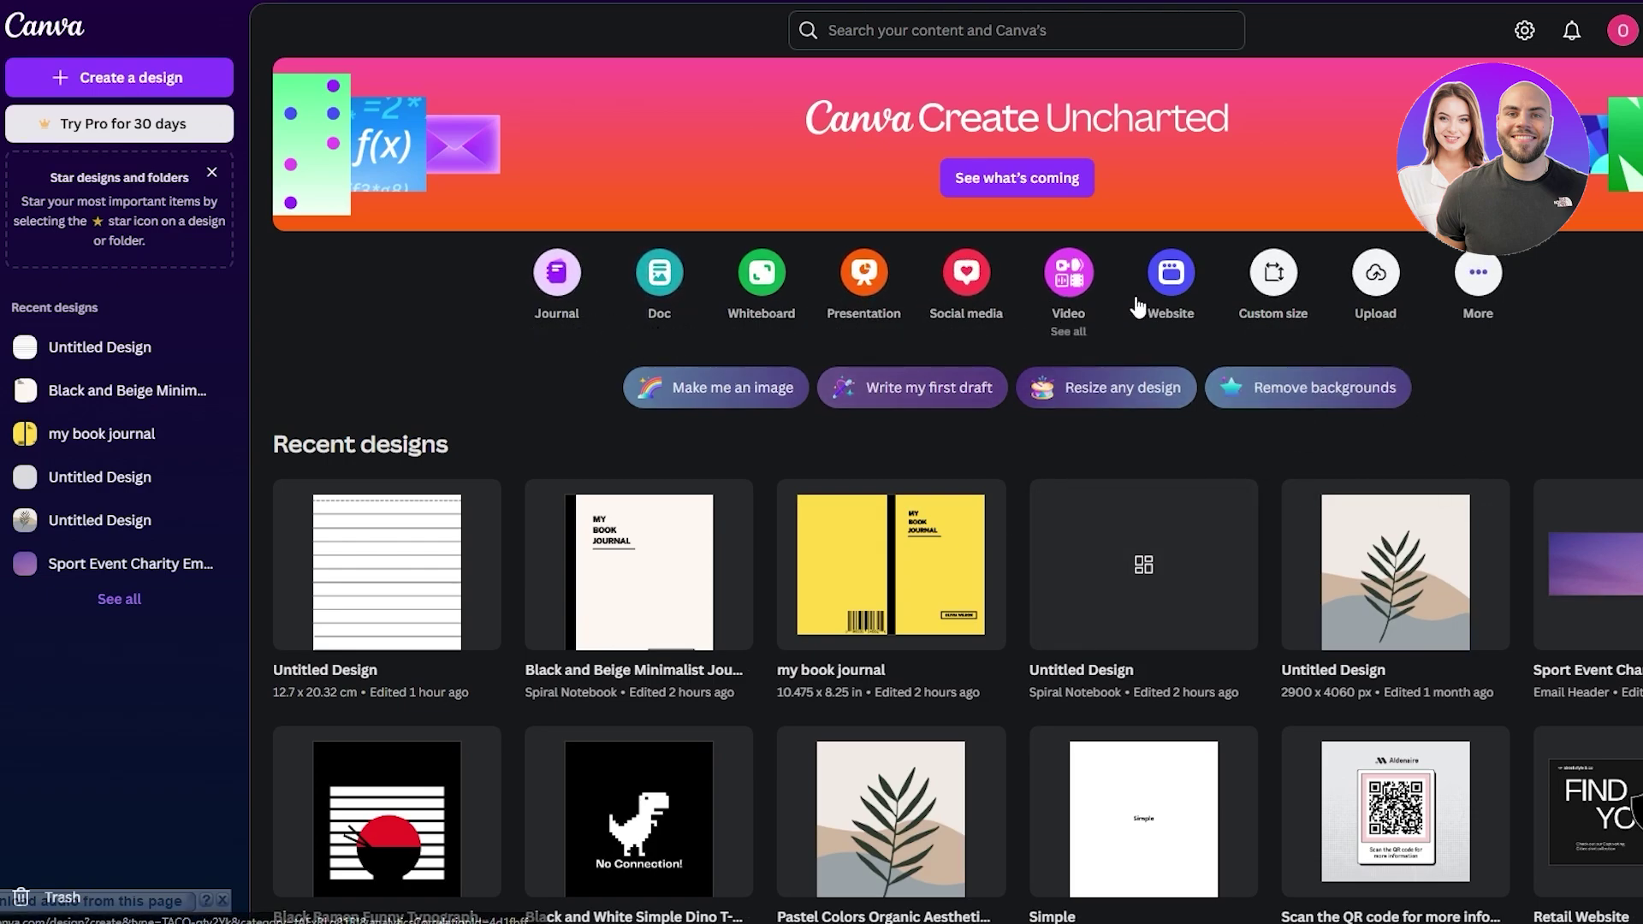
pyautogui.click(1490, 295)
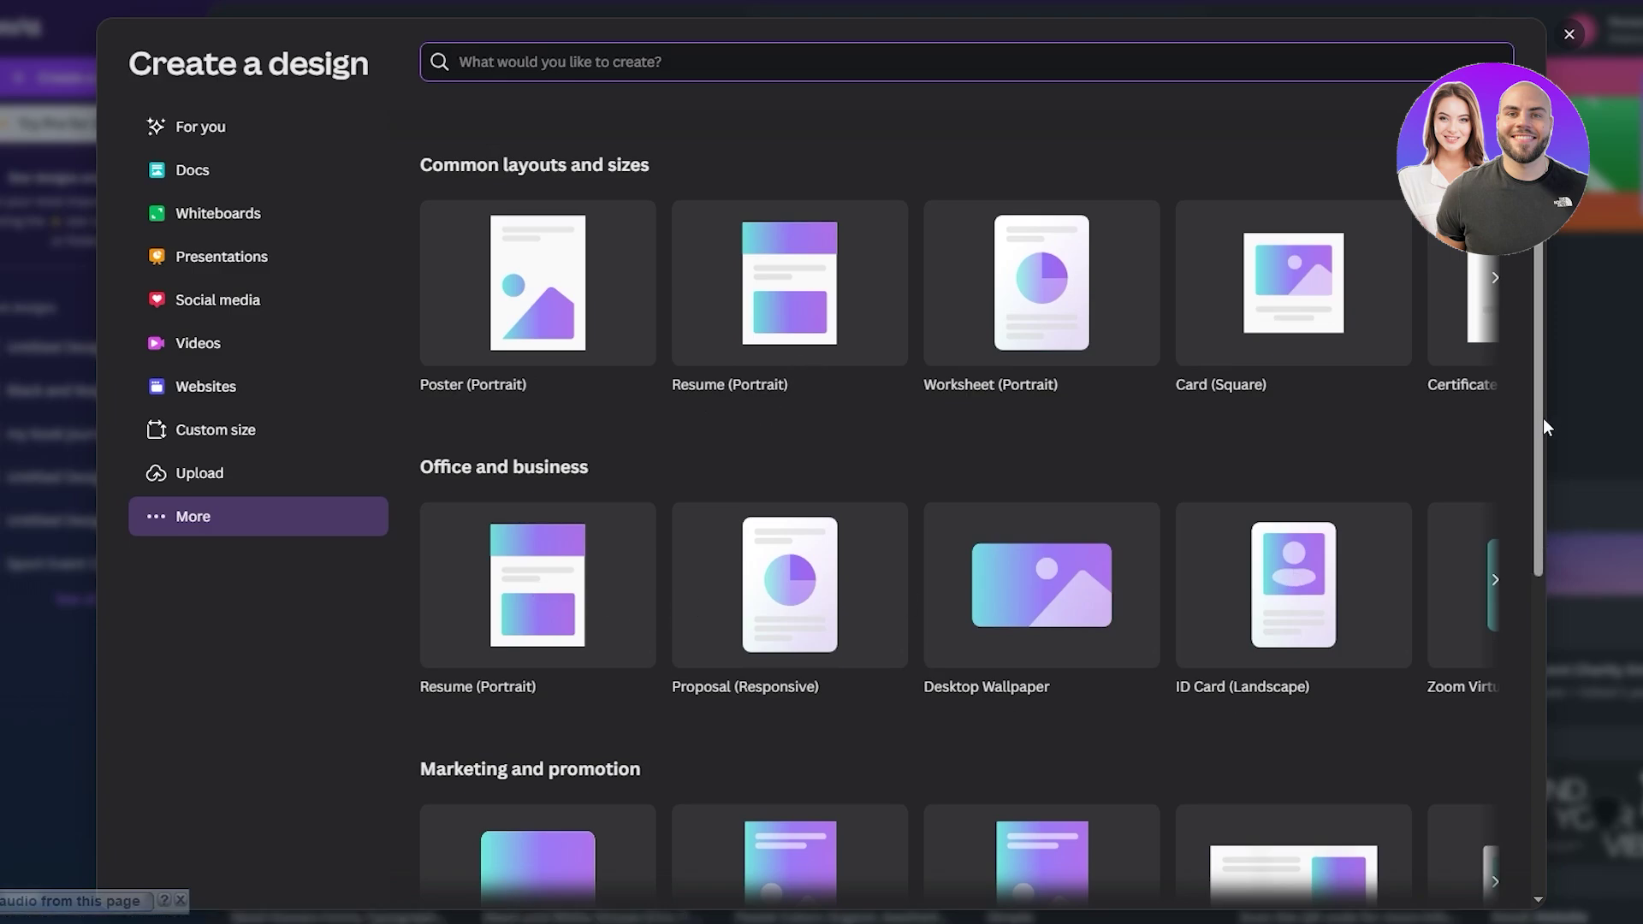
pyautogui.press('Escape')
# Step: Search Canva for 'portfolio website' designs and templates
pyautogui.click(834, 22)
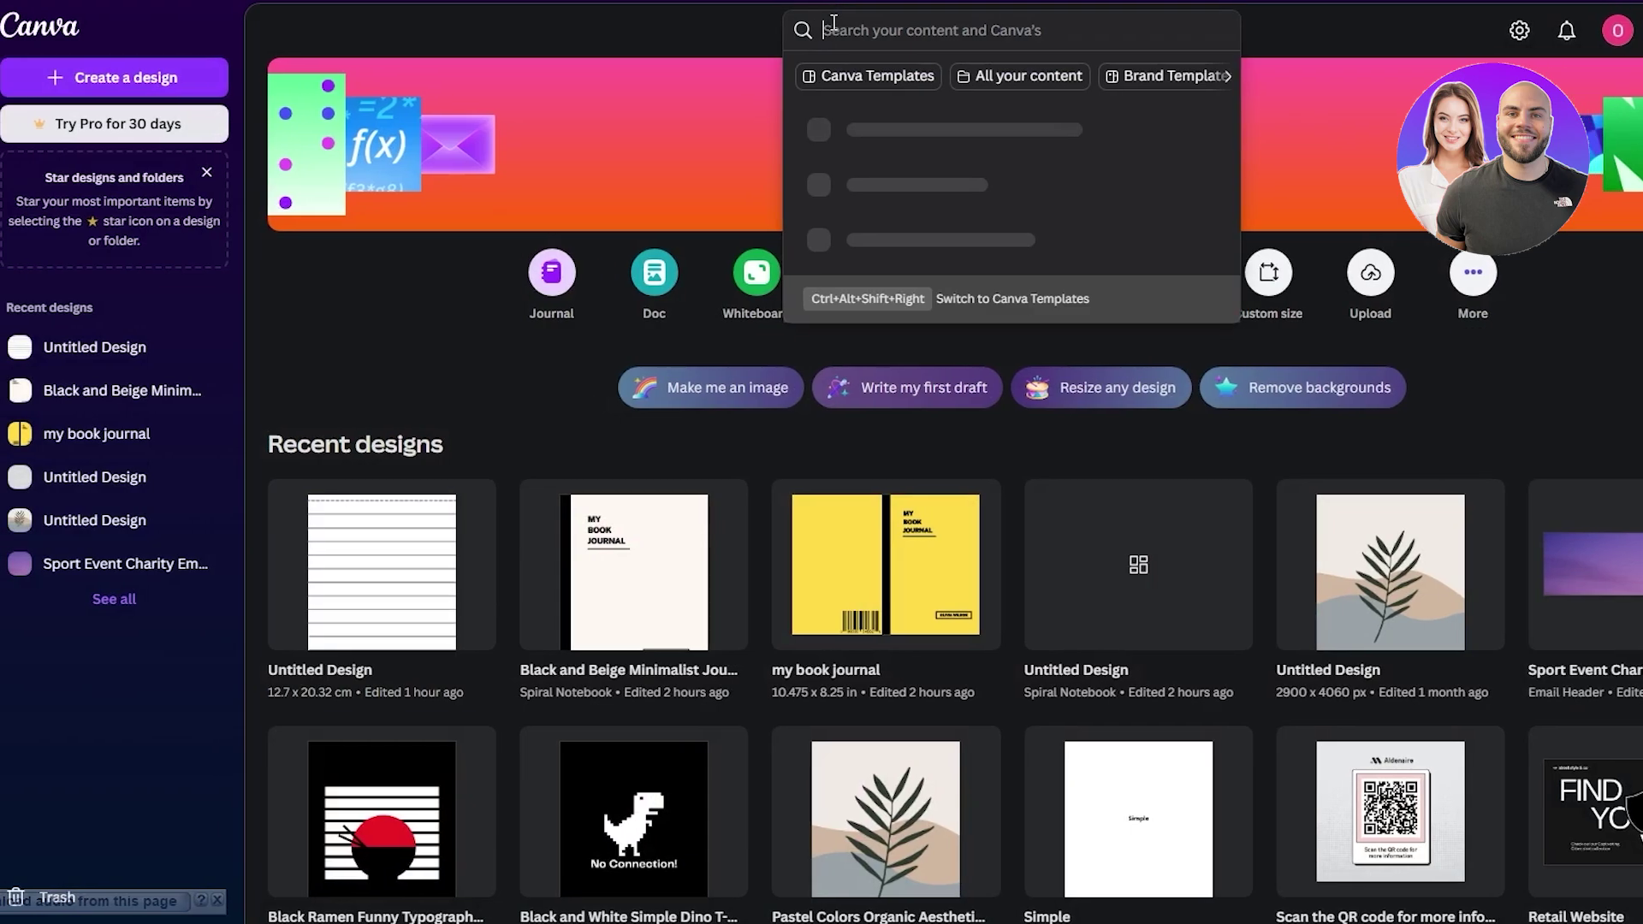
pyautogui.write('we')
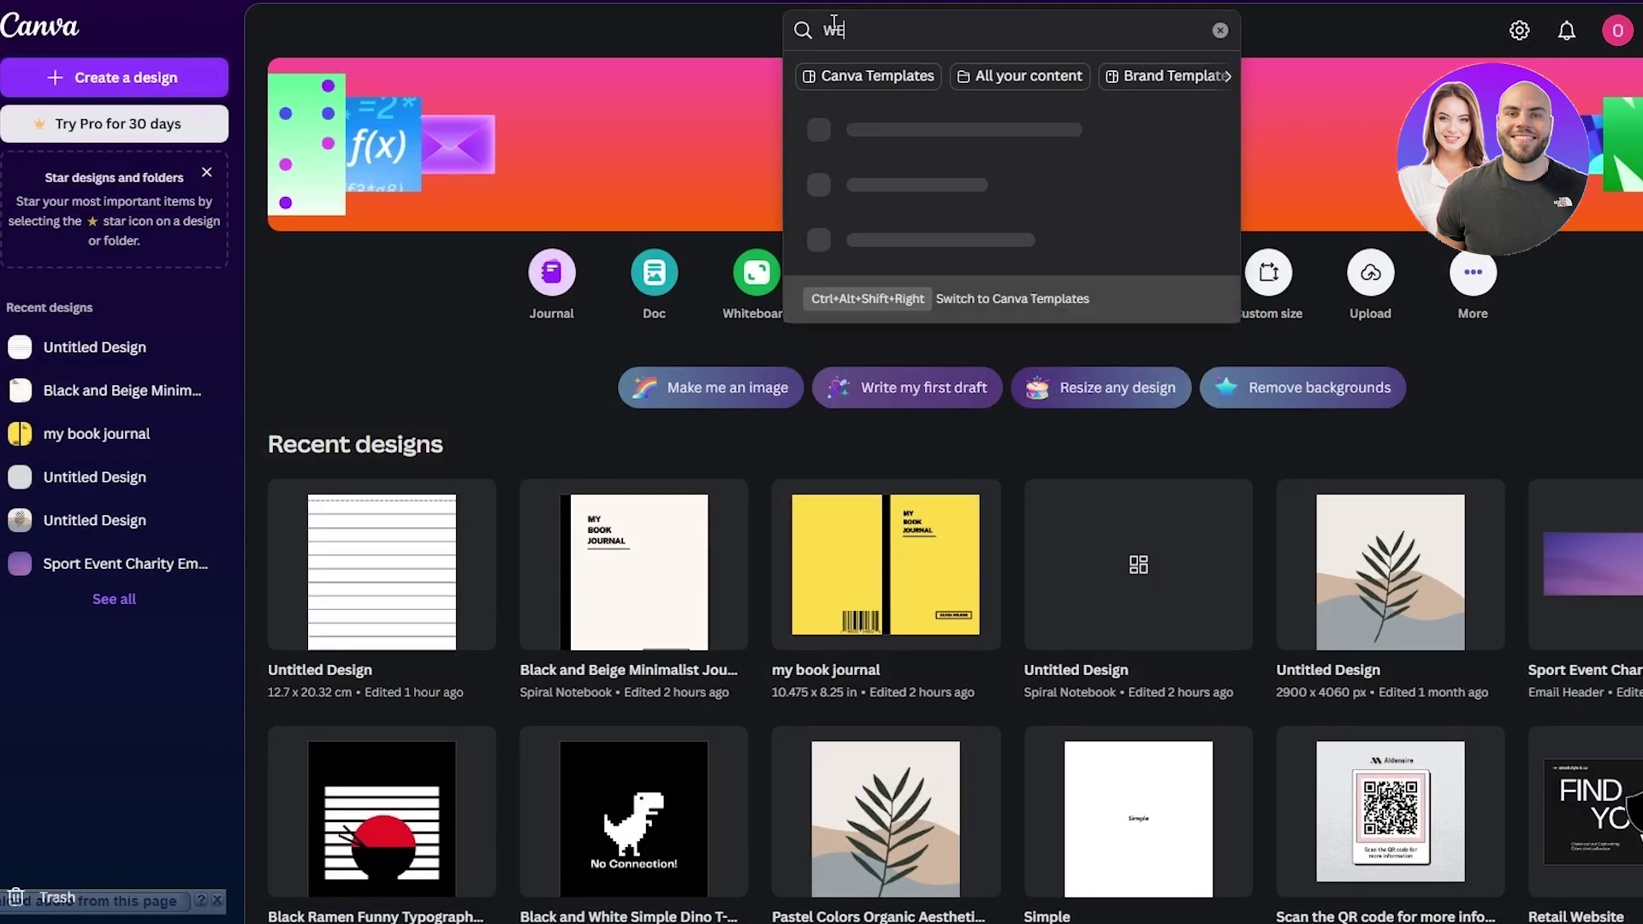
pyautogui.write('BS')
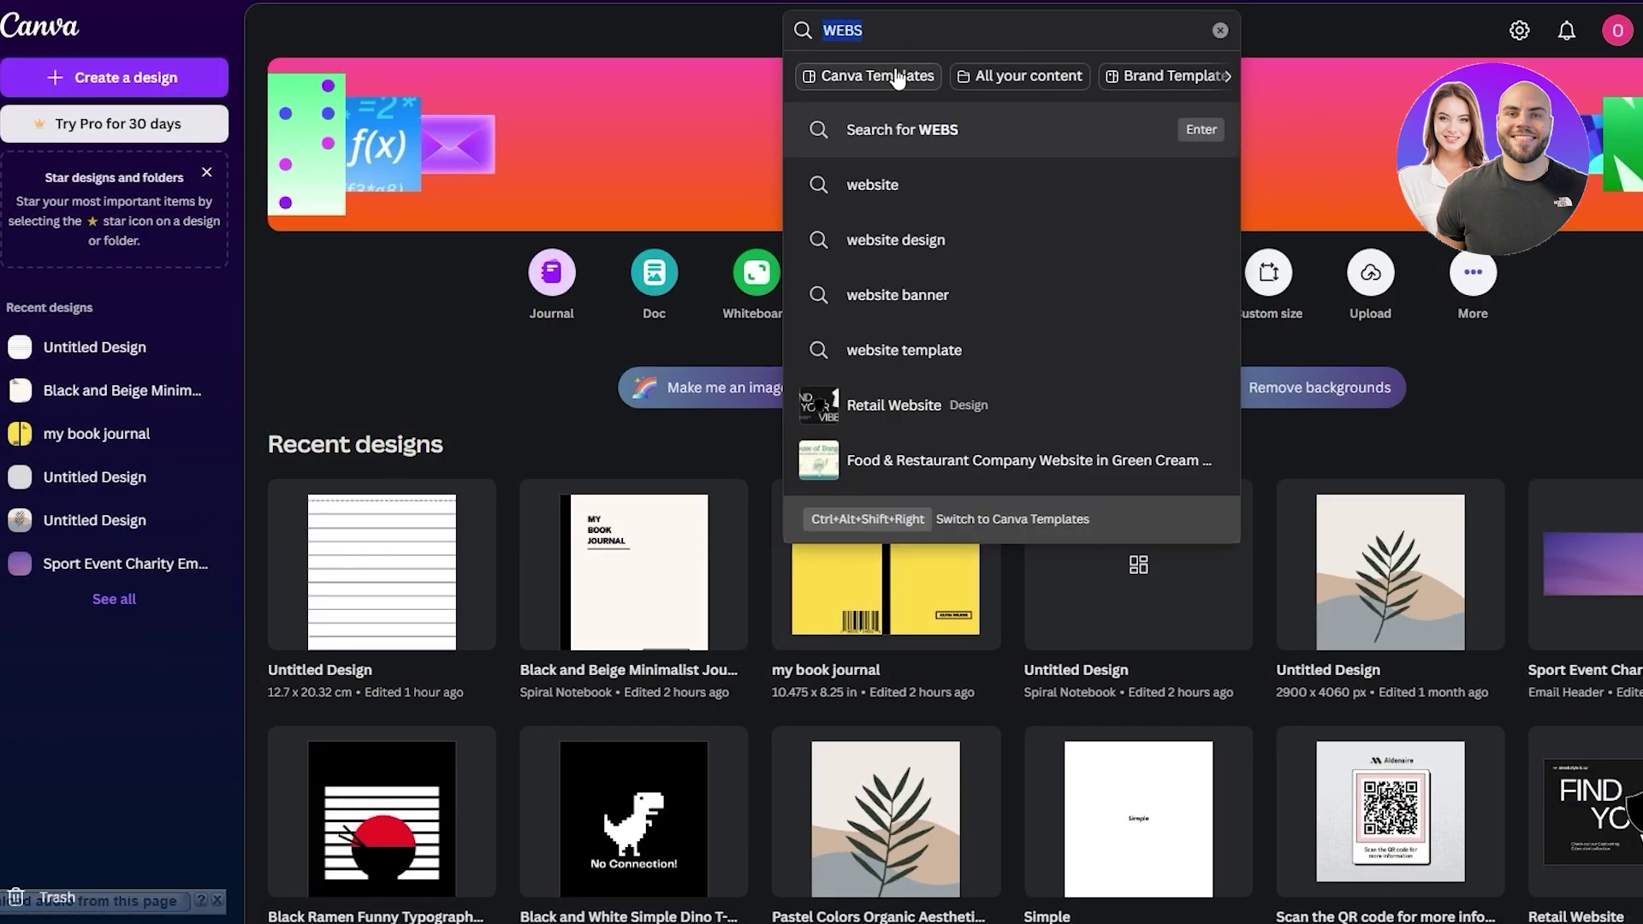
pyautogui.write('PORTFOL')
pyautogui.click(940, 310)
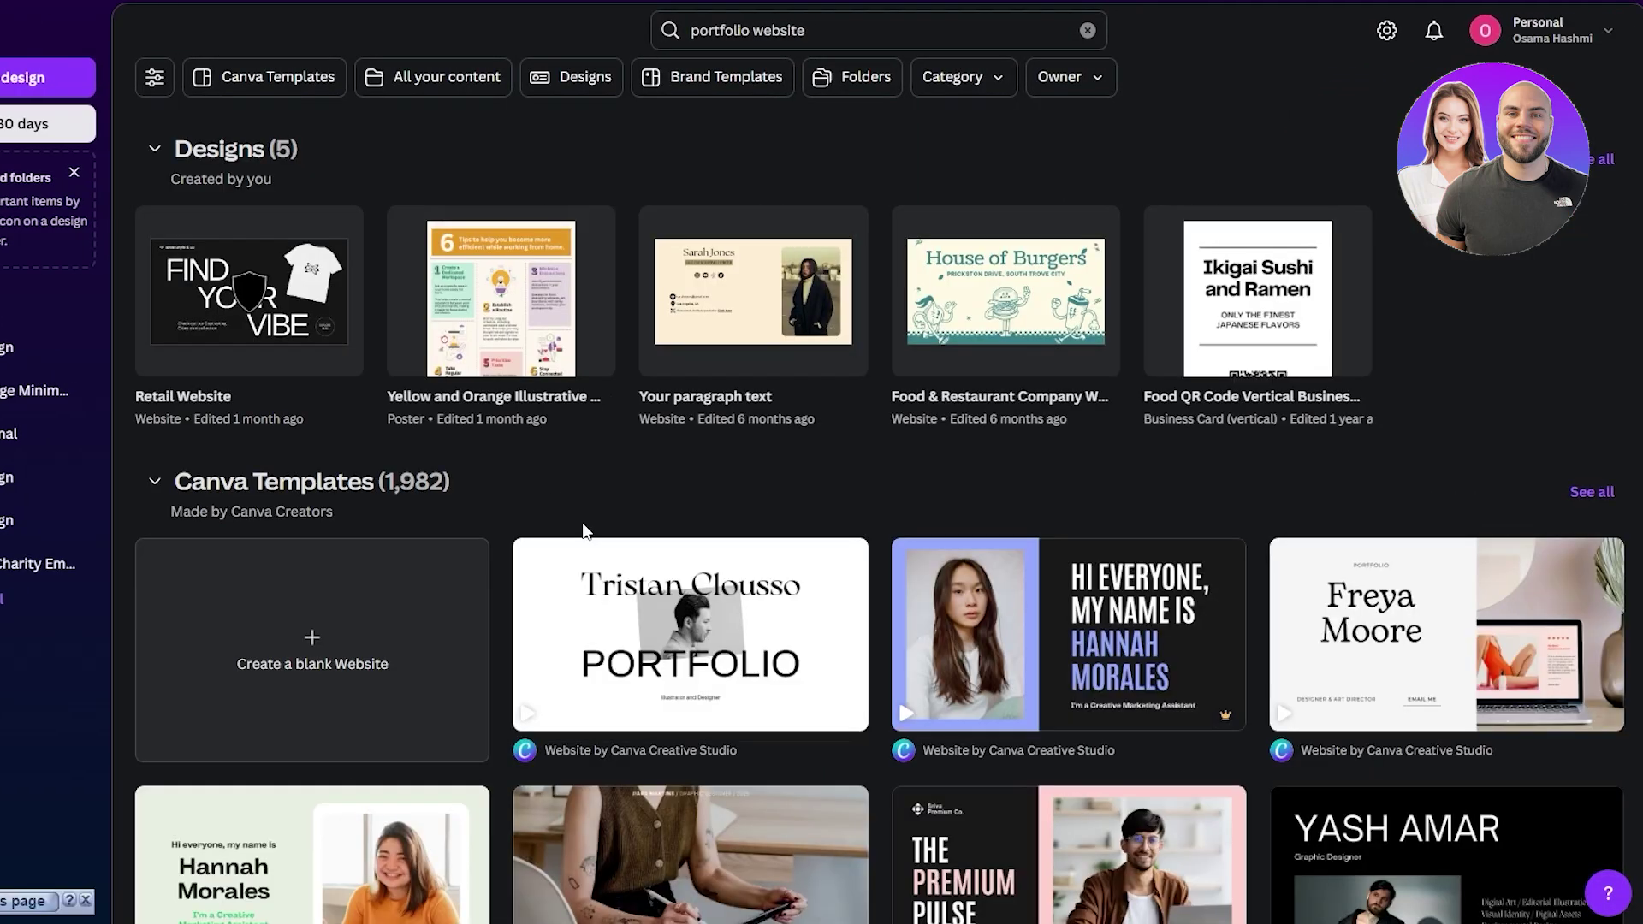
# Step: Browse the results and customize the Grey Black Light Experimental photography portfolio website template
pyautogui.scroll(-5, 584, 531)
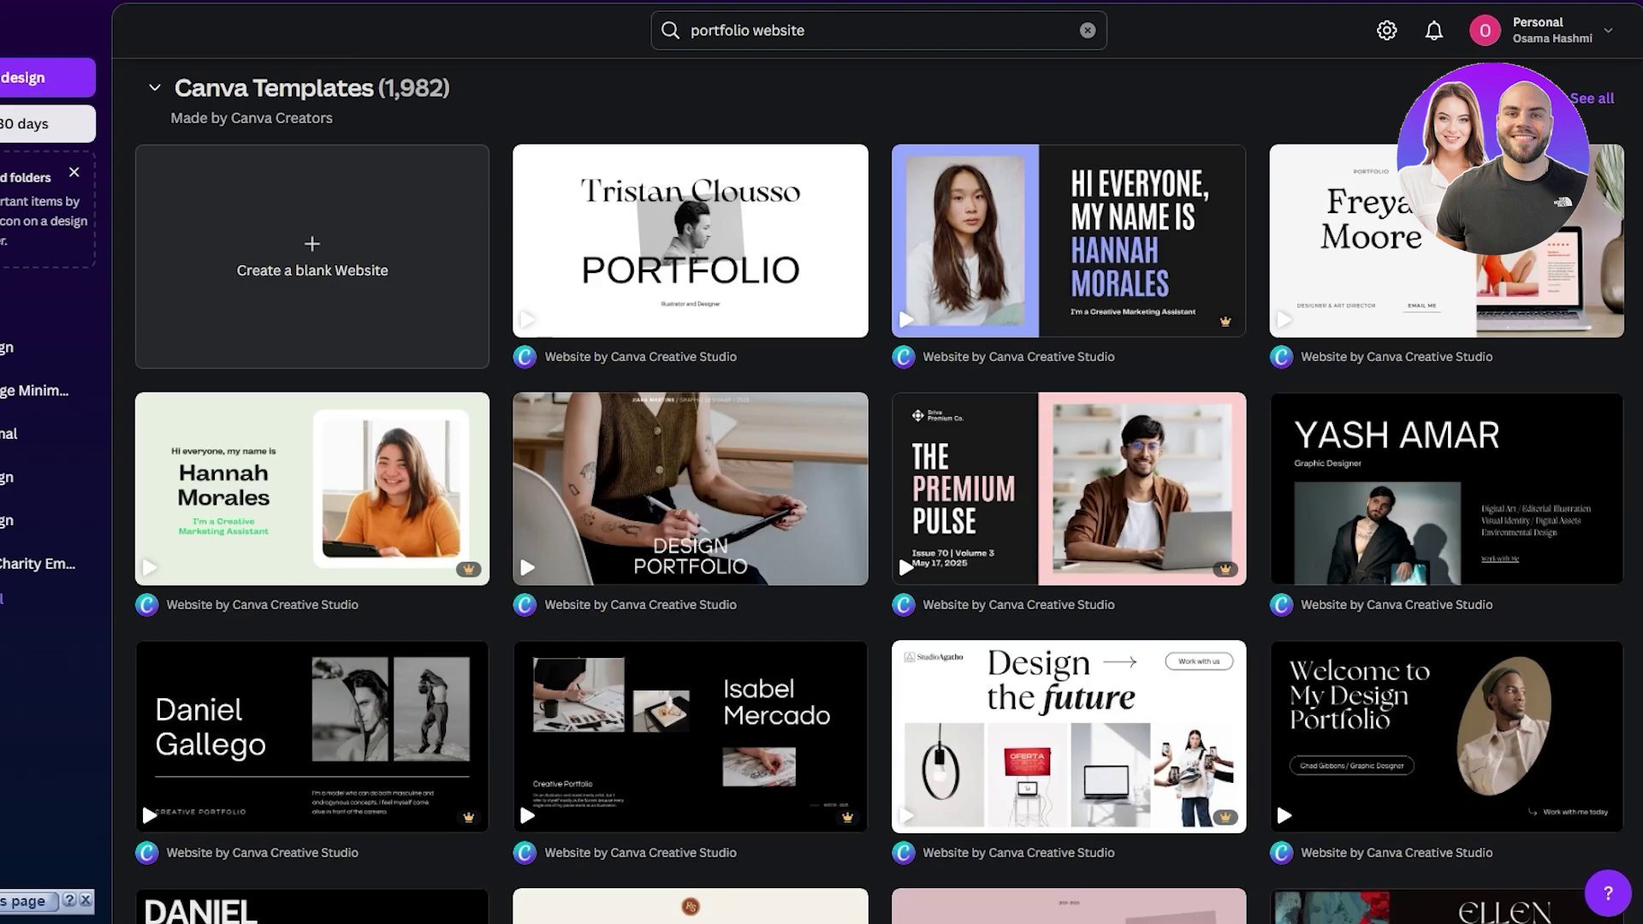
pyautogui.scroll(-4, 582, 501)
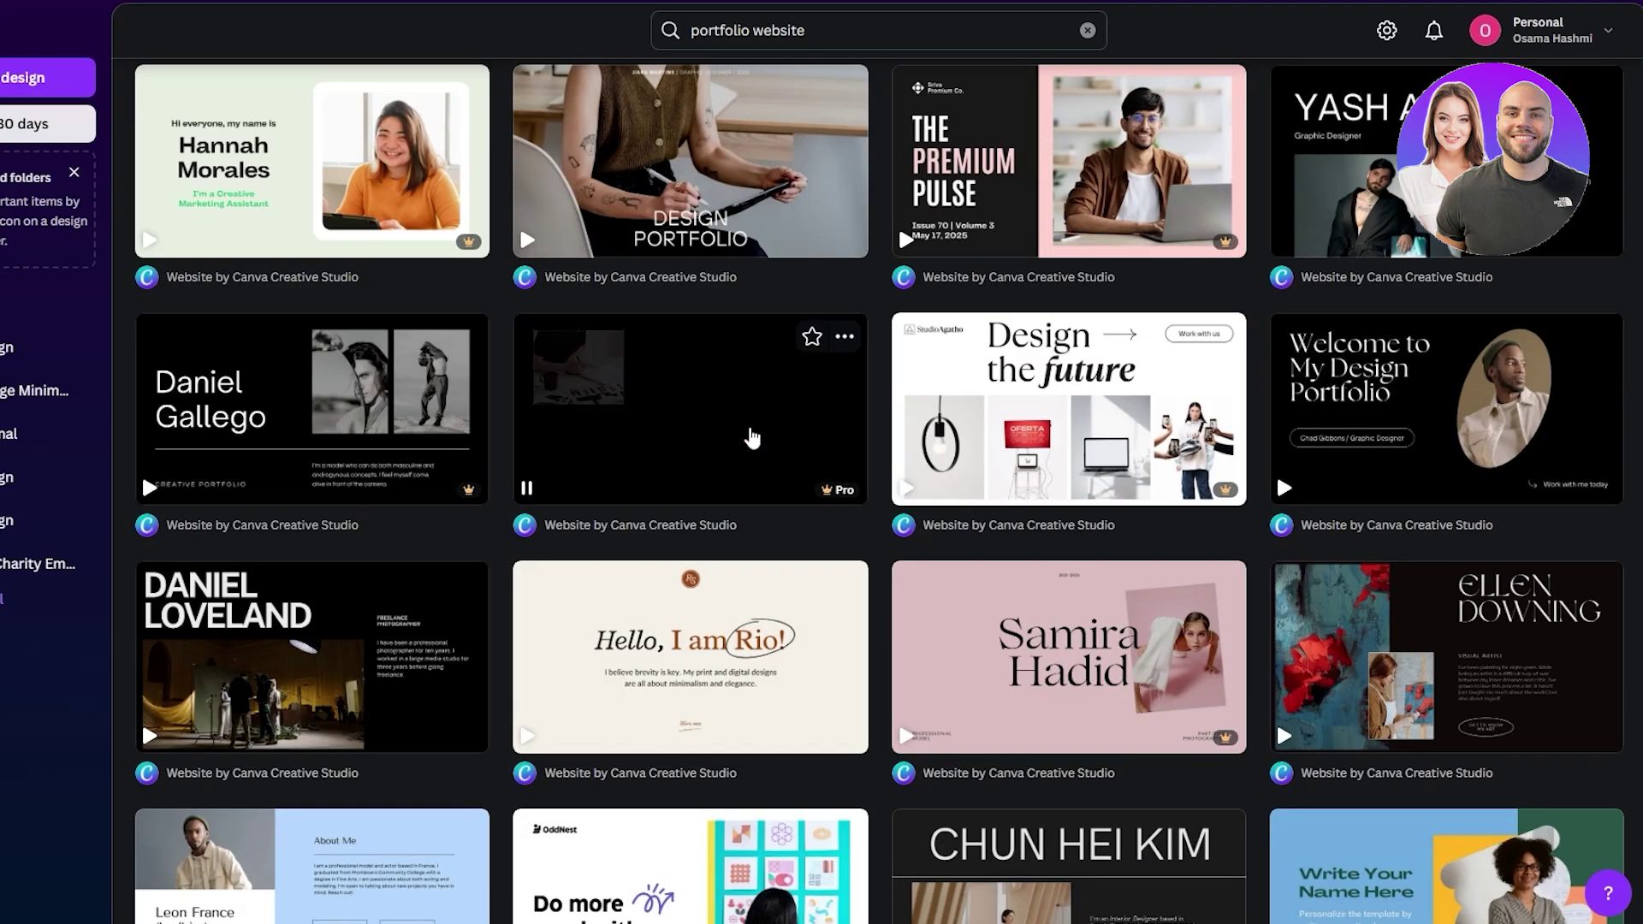
pyautogui.moveTo(844, 493)
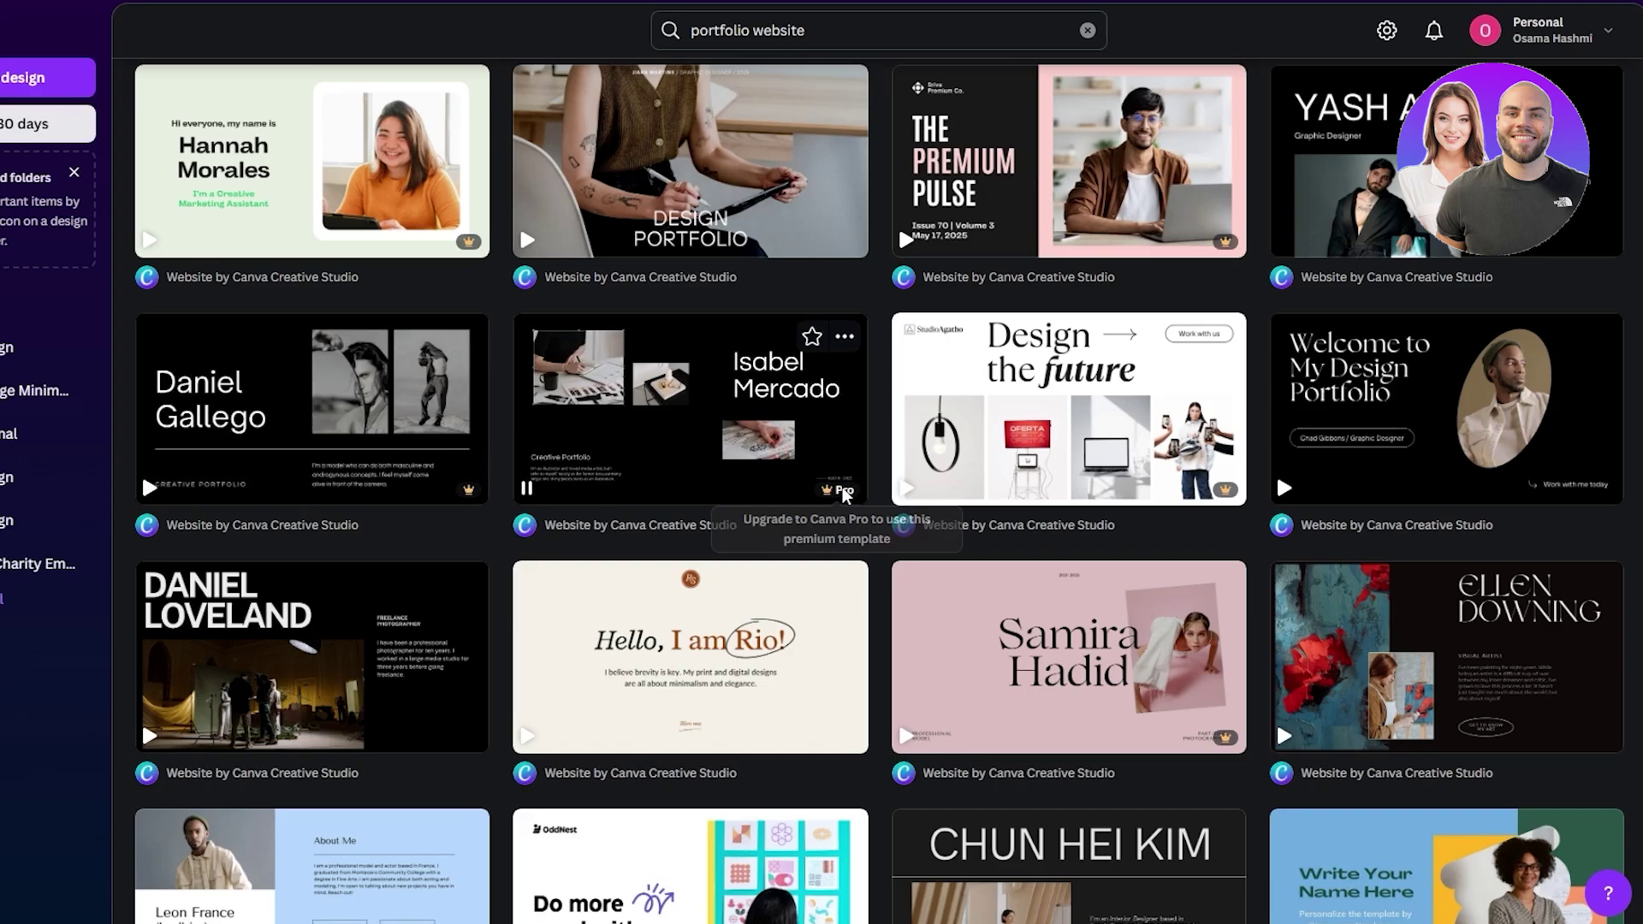
pyautogui.moveTo(1504, 520)
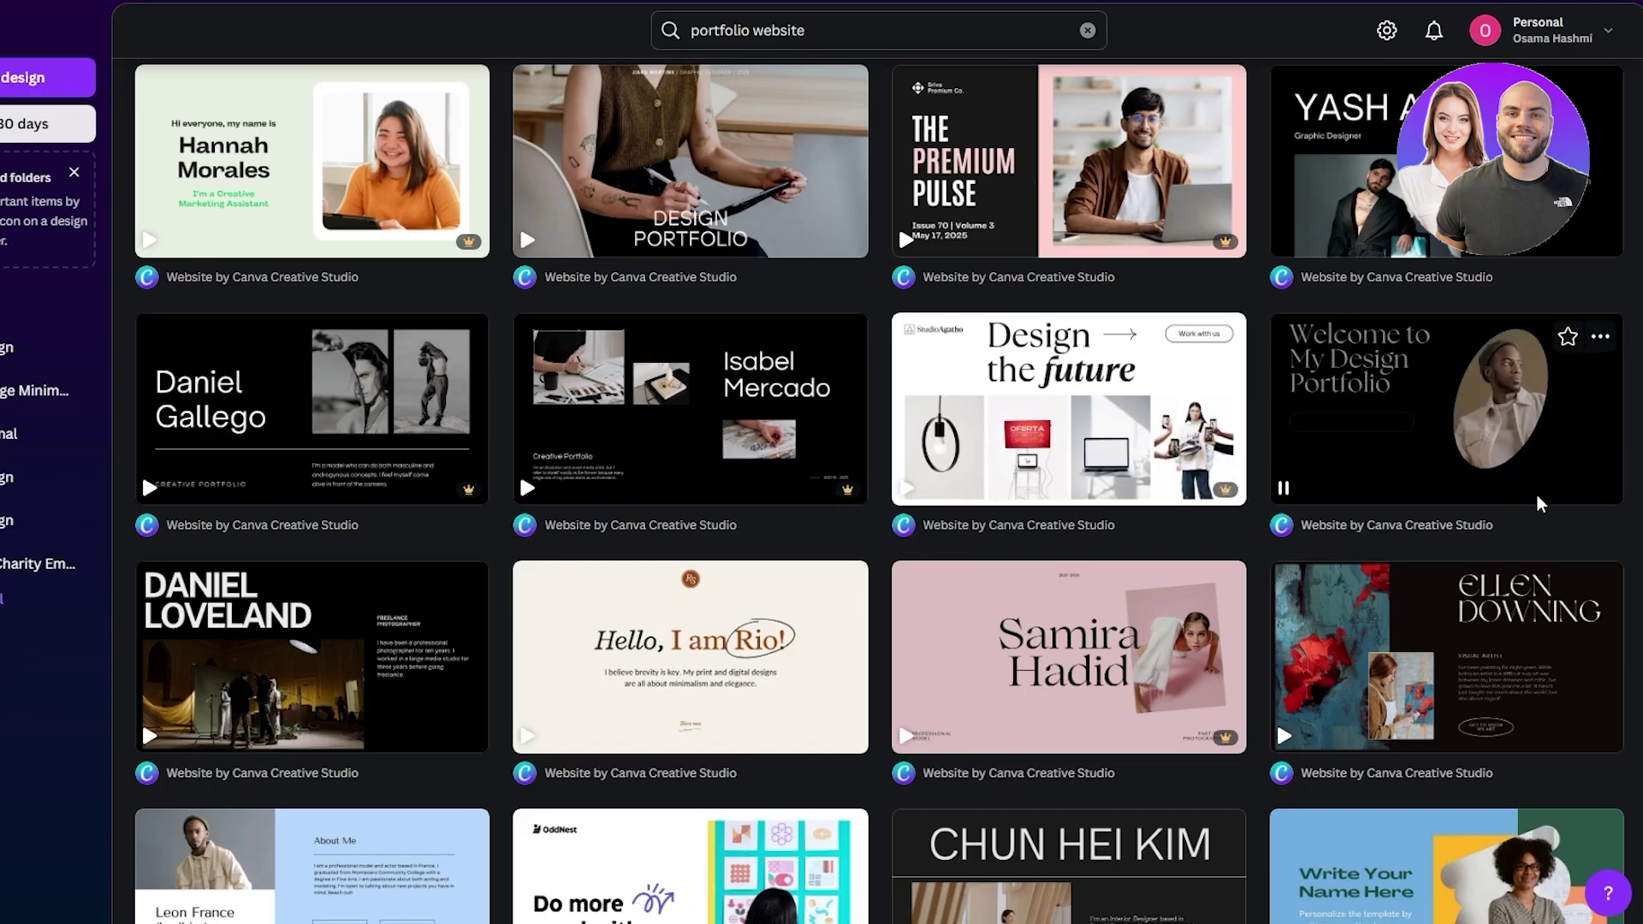
pyautogui.scroll(2, 1540, 479)
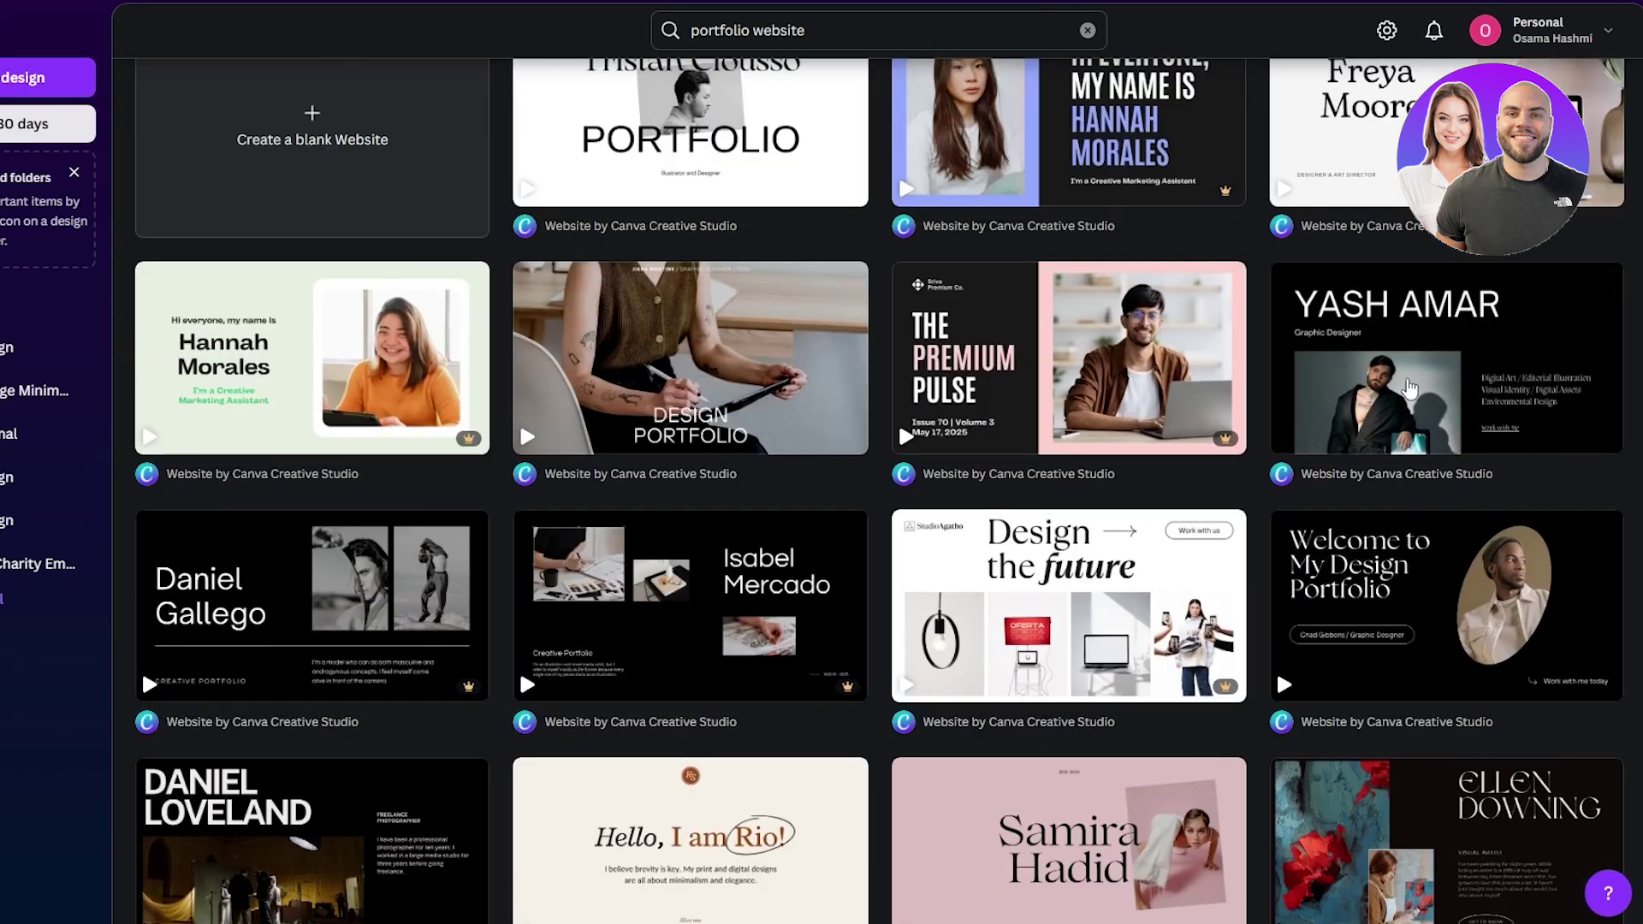
pyautogui.scroll(2, 685, 385)
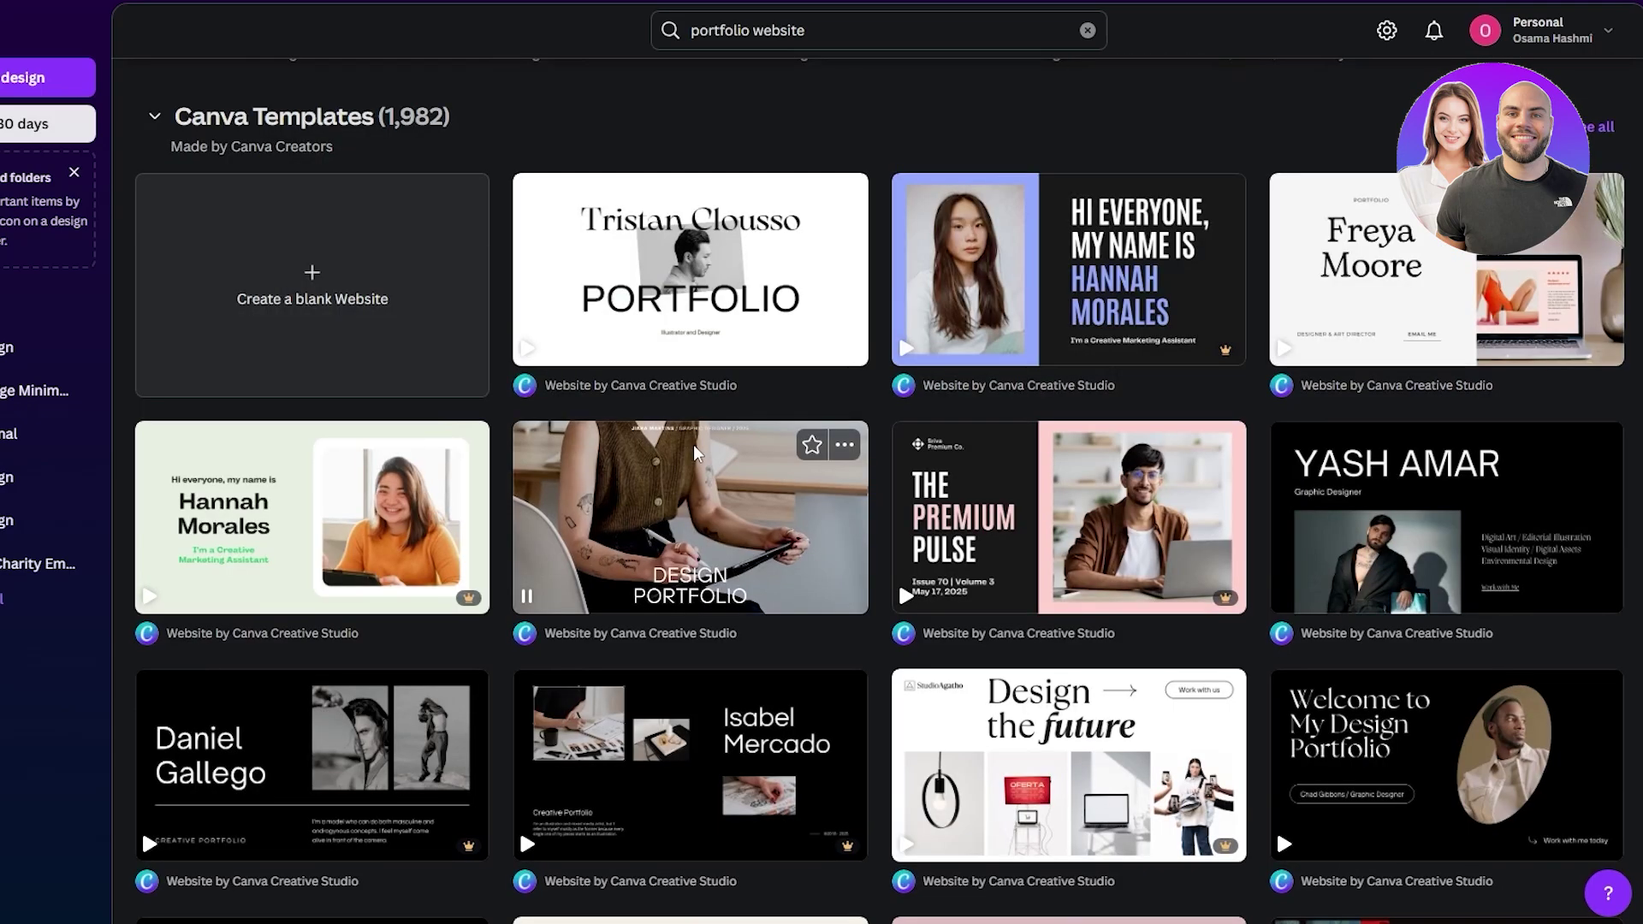
pyautogui.scroll(-1, 520, 827)
pyautogui.scroll(3, 520, 748)
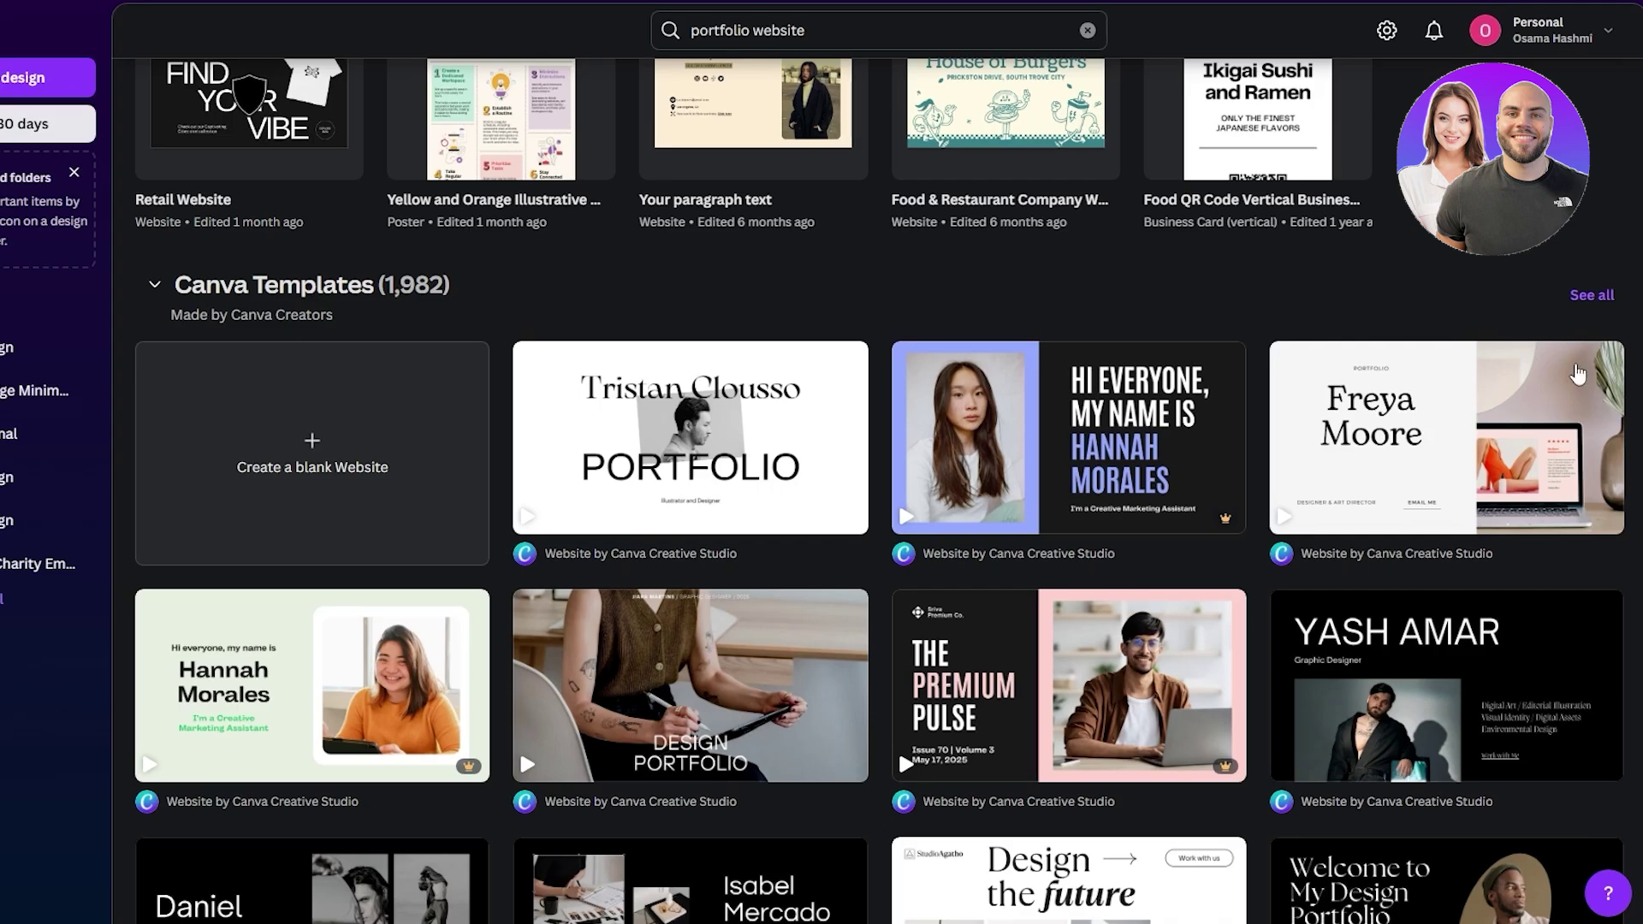
pyautogui.scroll(-10, 1577, 374)
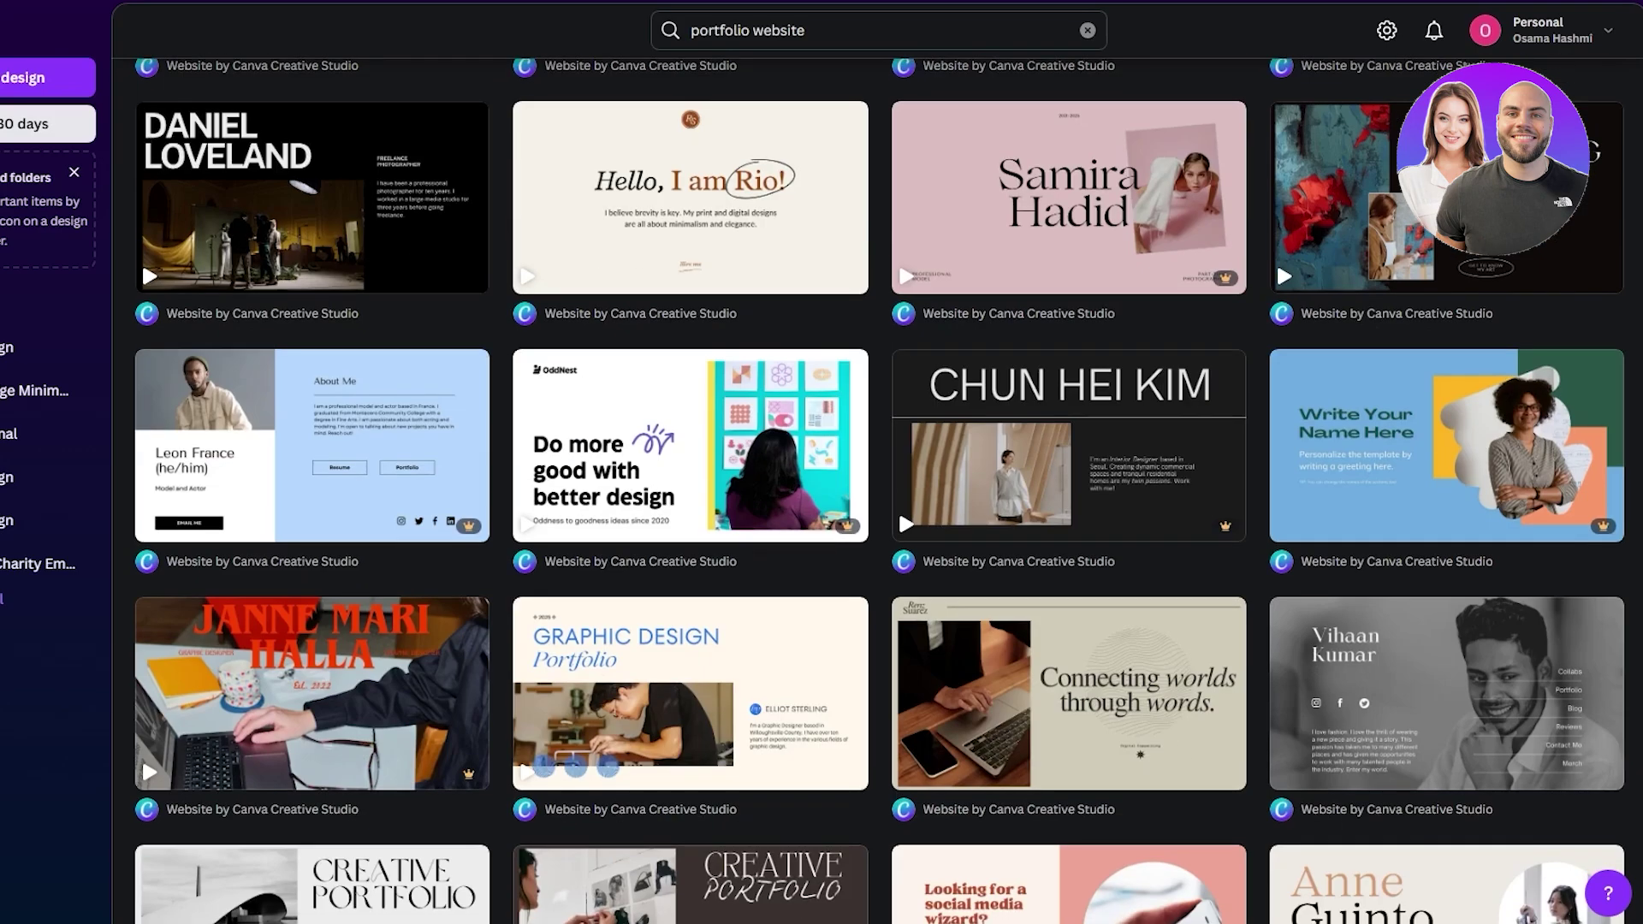
pyautogui.scroll(-4, 1525, 613)
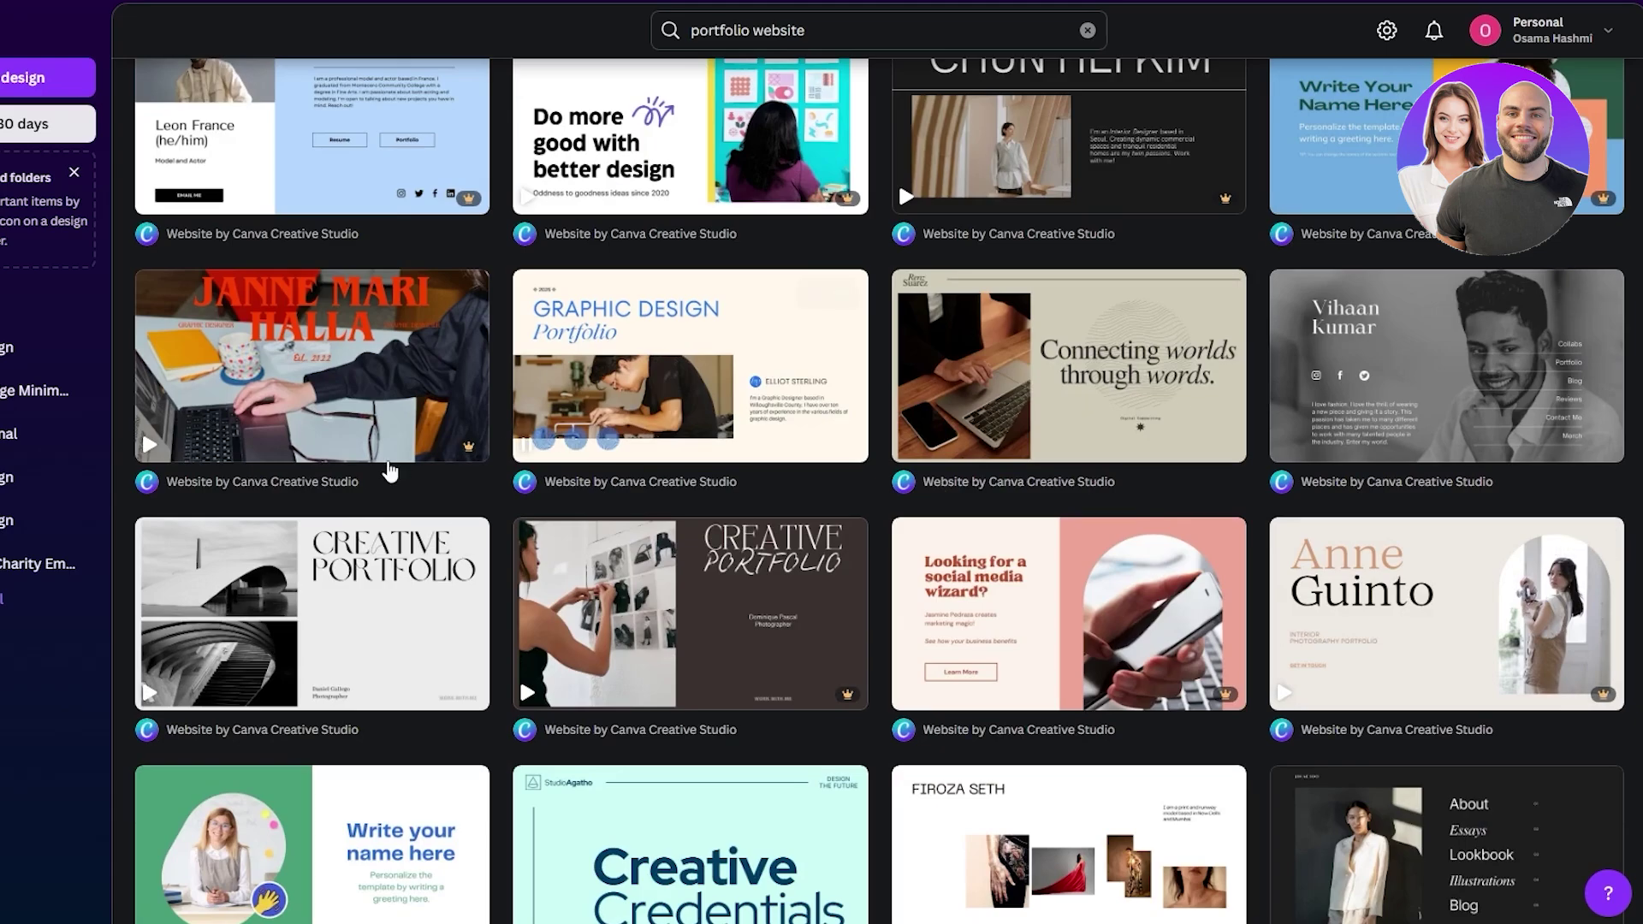
pyautogui.scroll(-2, 387, 469)
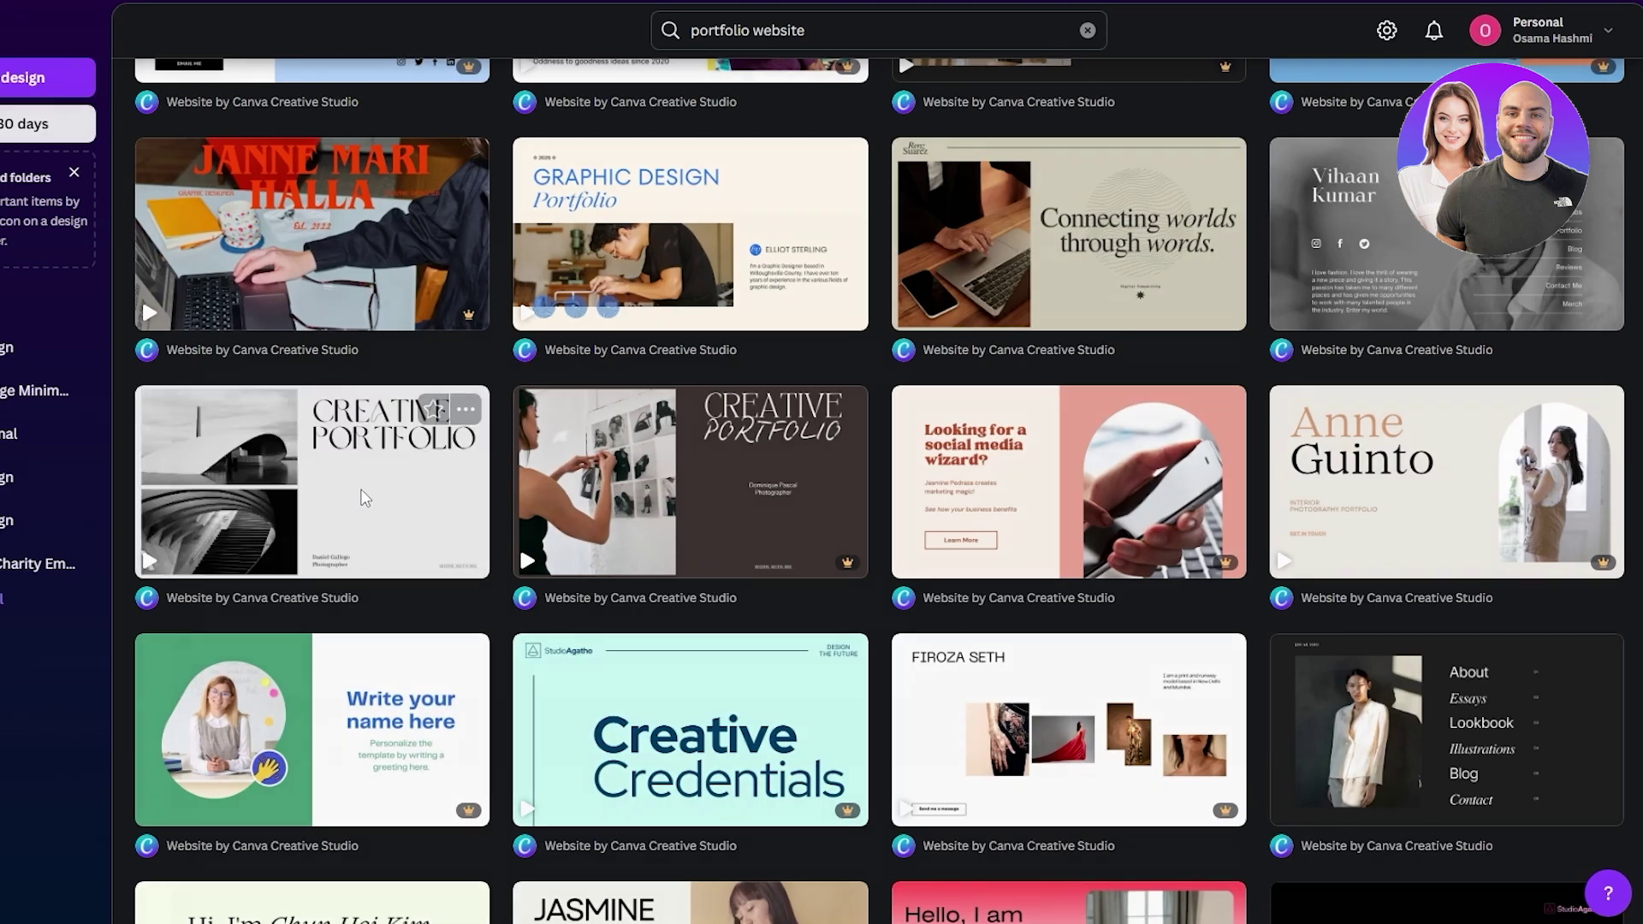
pyautogui.click(361, 493)
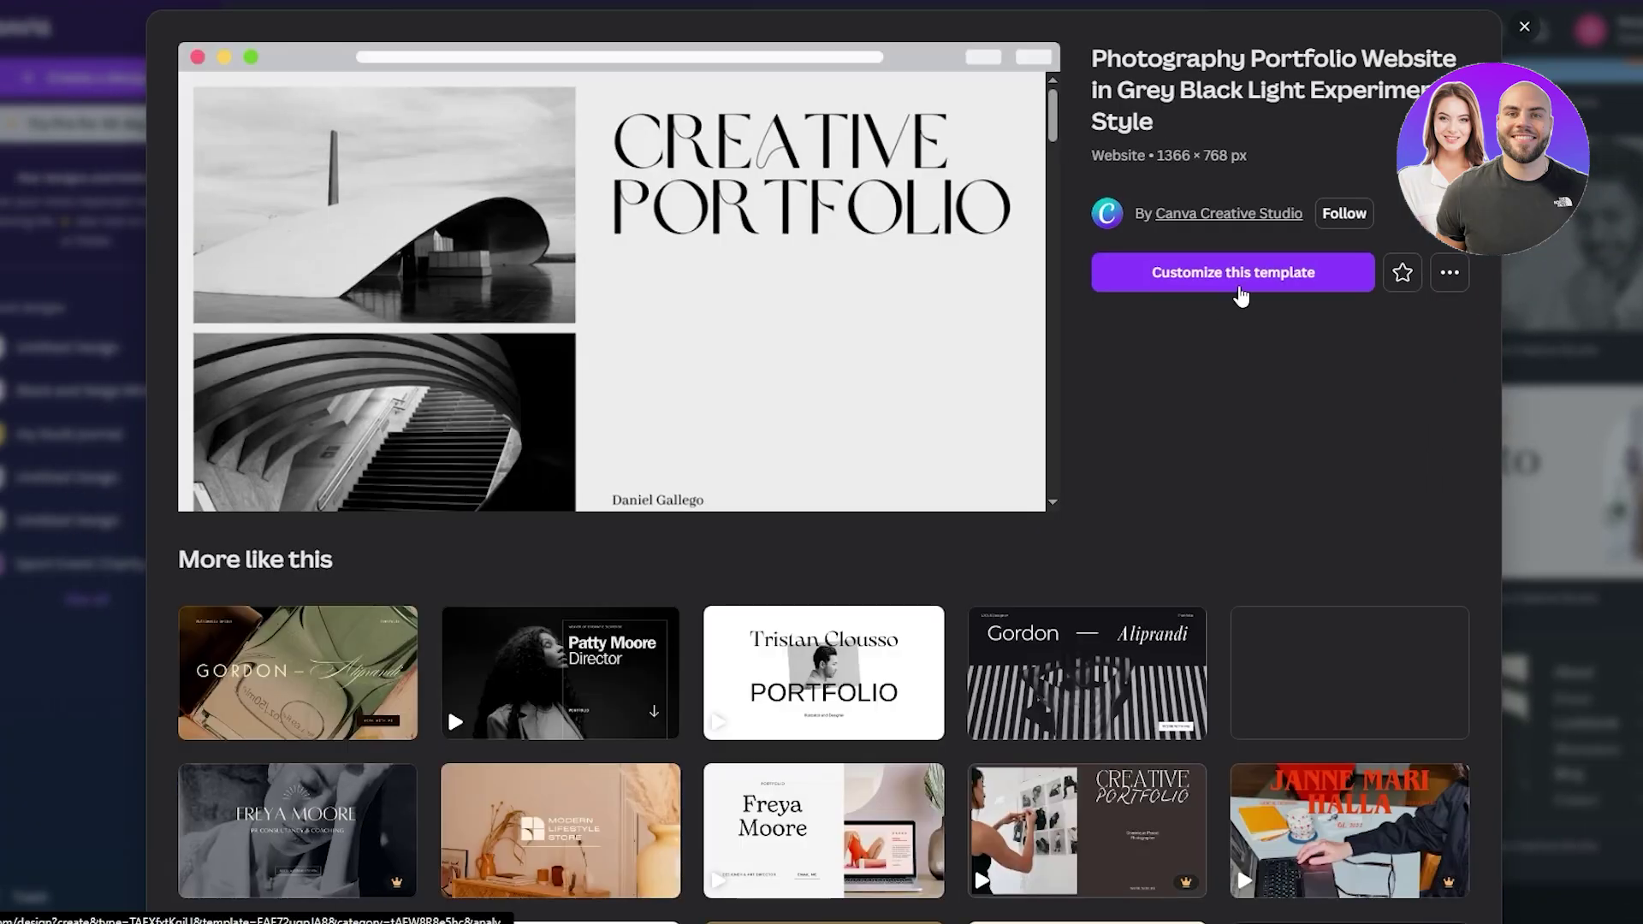
pyautogui.click(1224, 291)
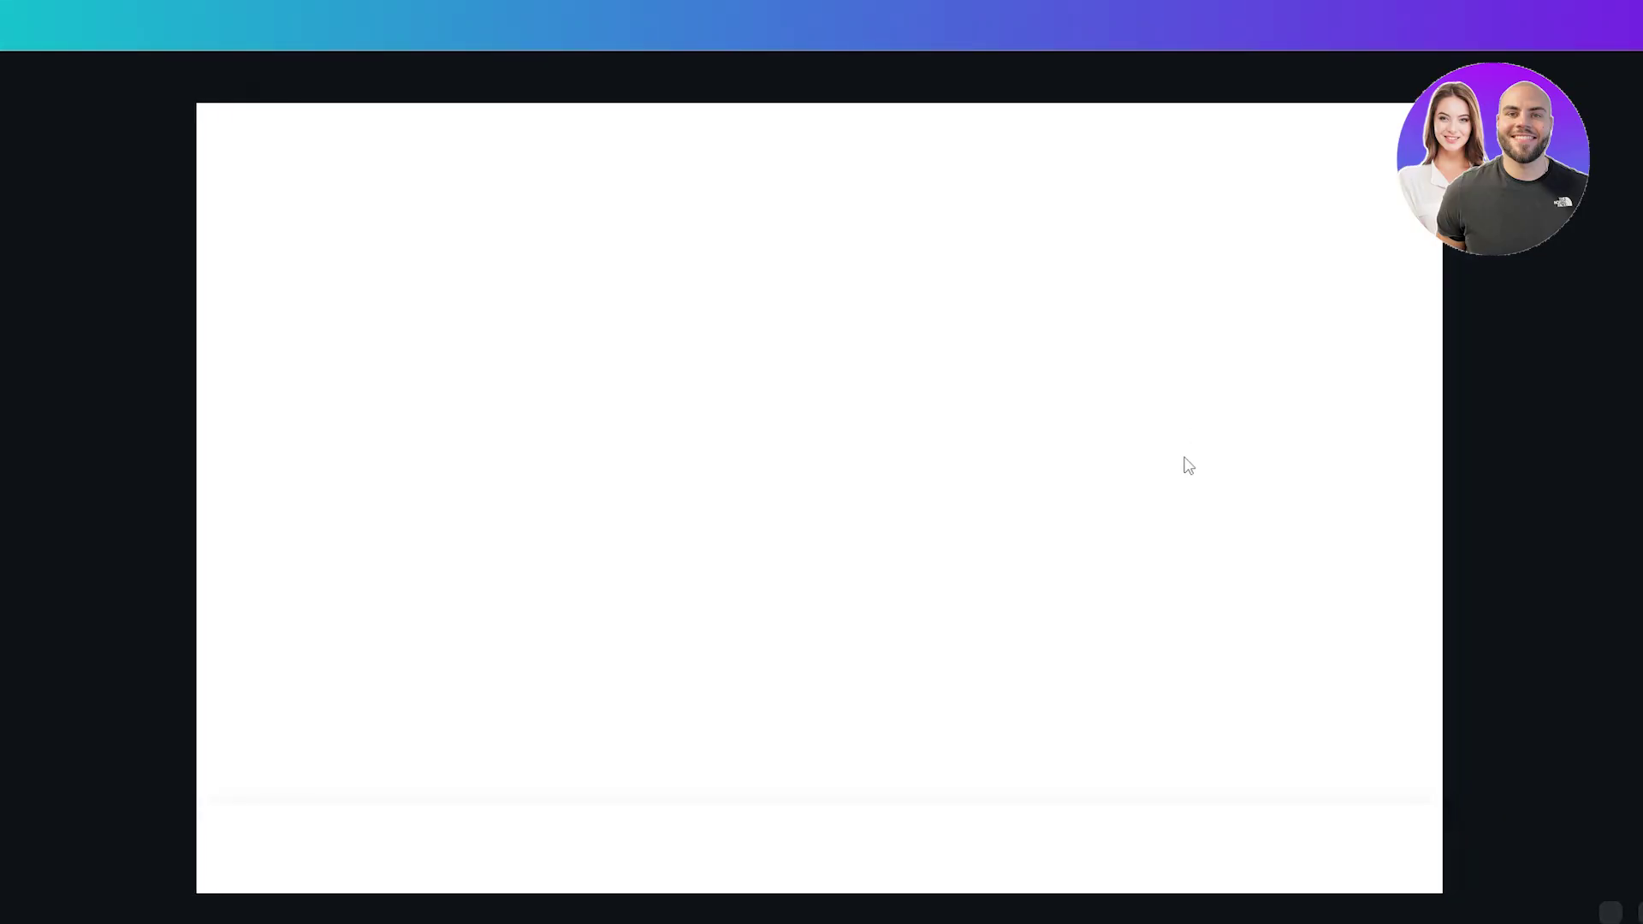
# Step: Scroll through all seven pages of the loaded Creative Portfolio template, then back to page 1
pyautogui.scroll(-4, 1085, 480)
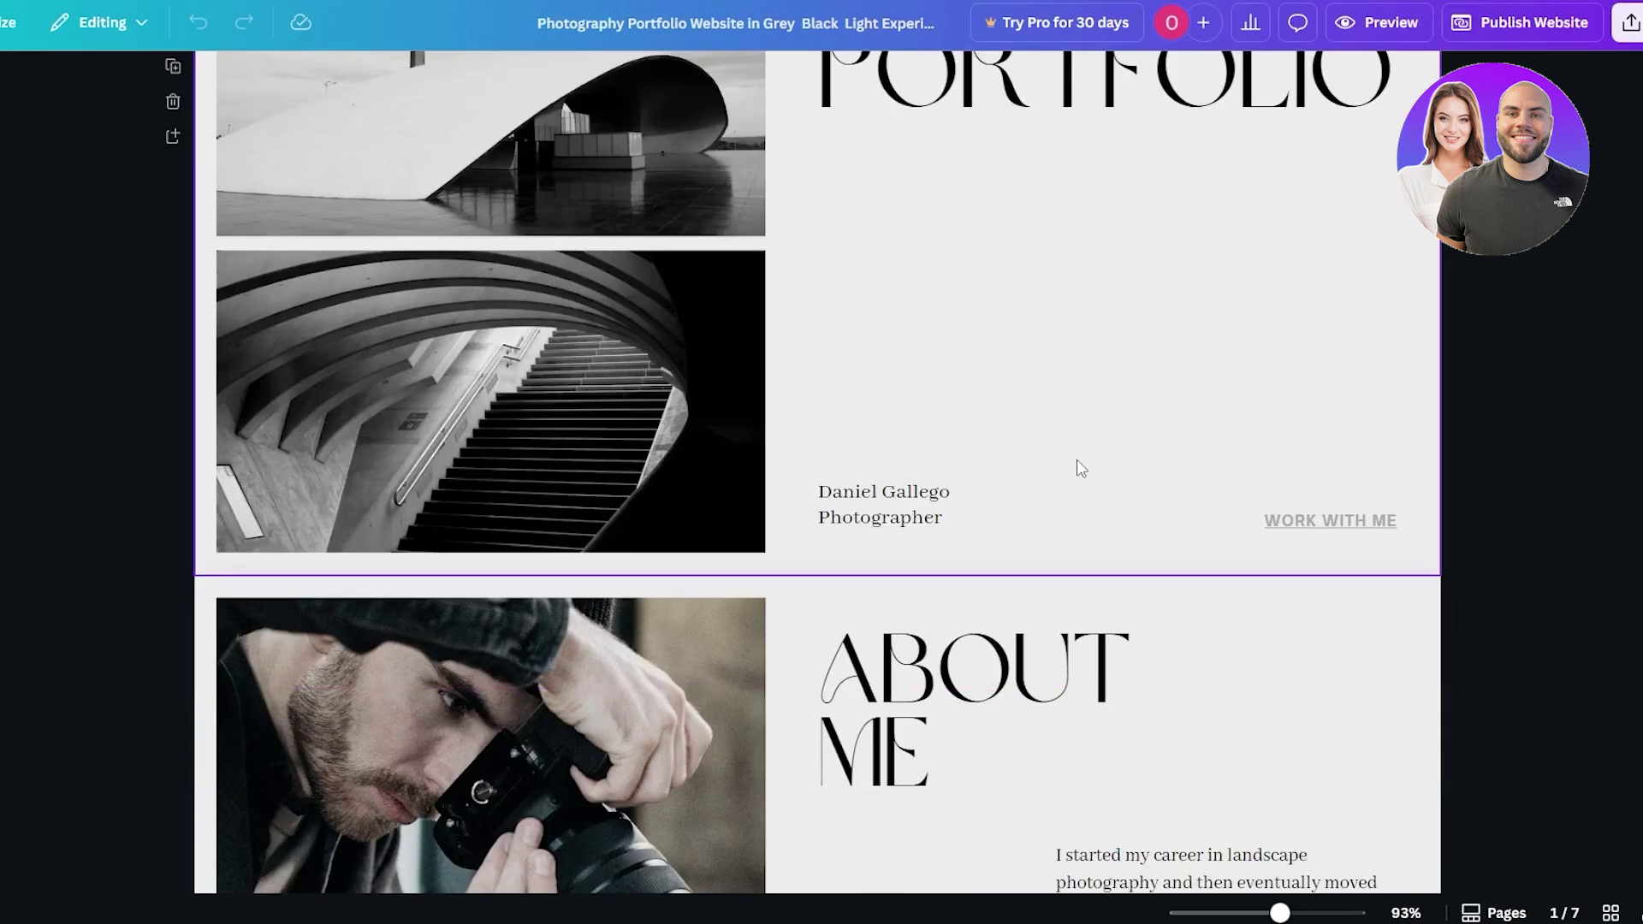
pyautogui.scroll(-10, 1102, 494)
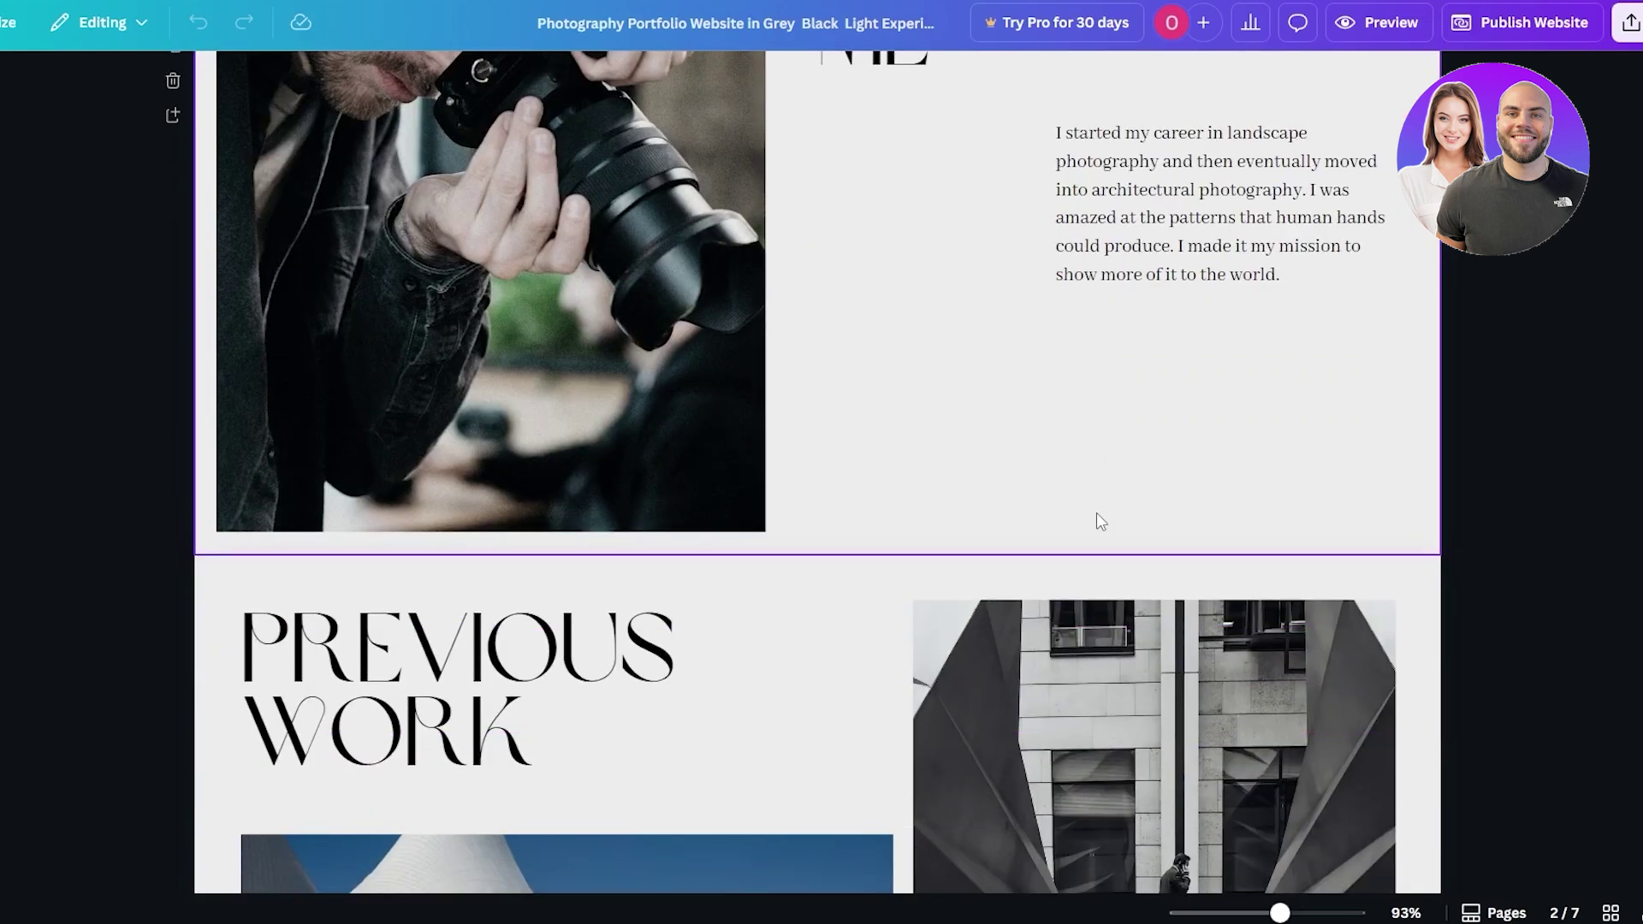
pyautogui.scroll(10, 839, 506)
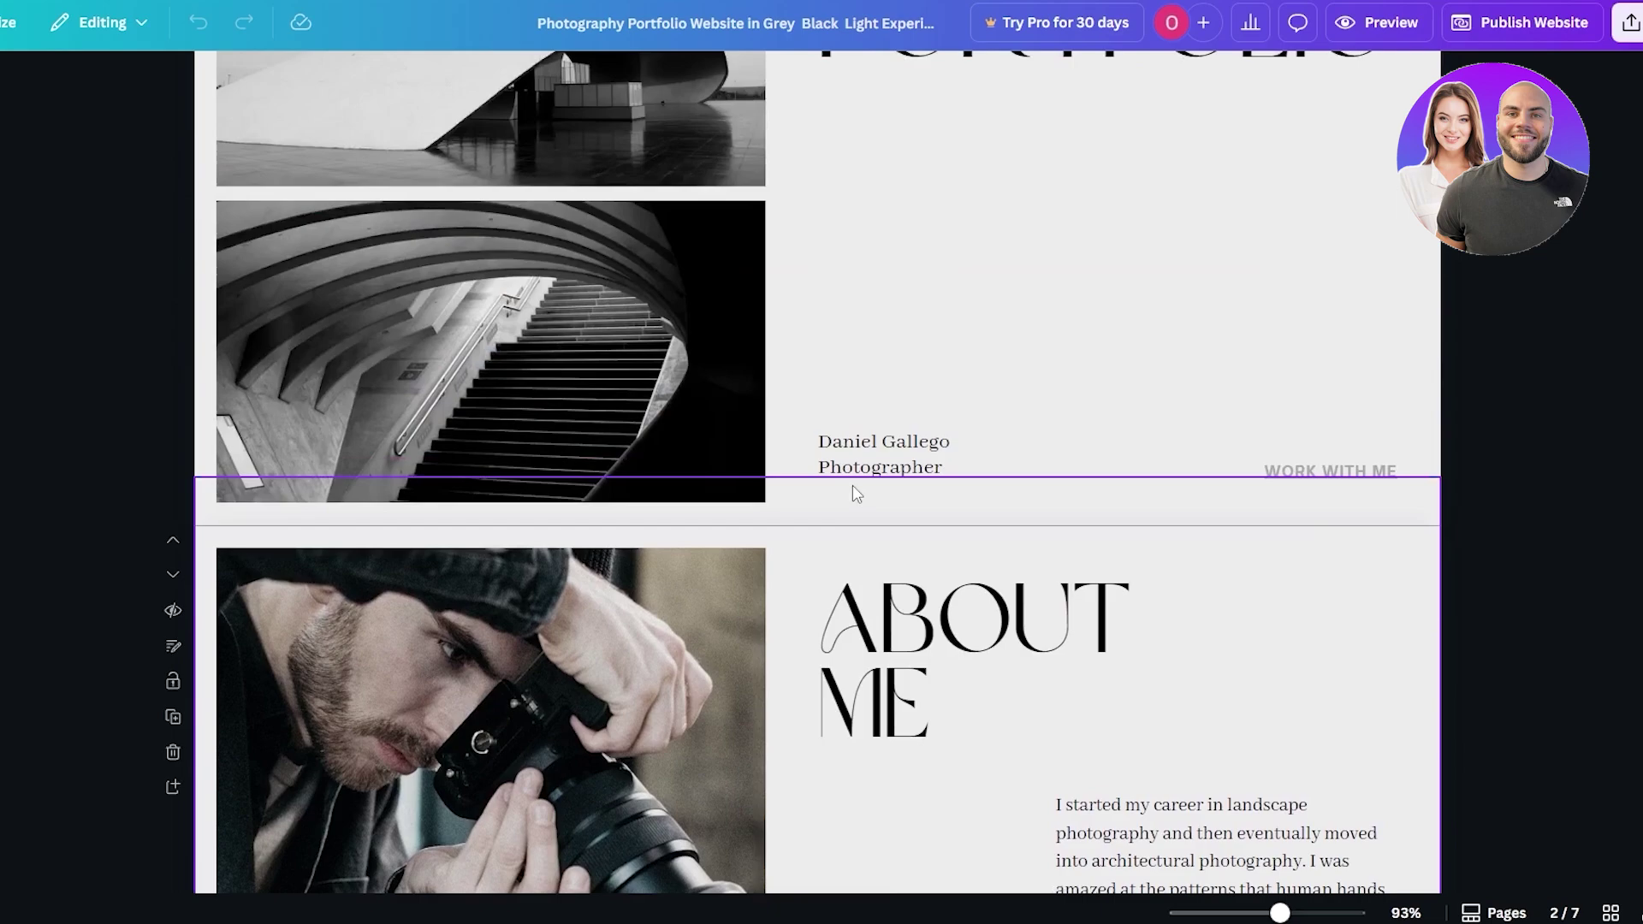
pyautogui.scroll(1, 852, 485)
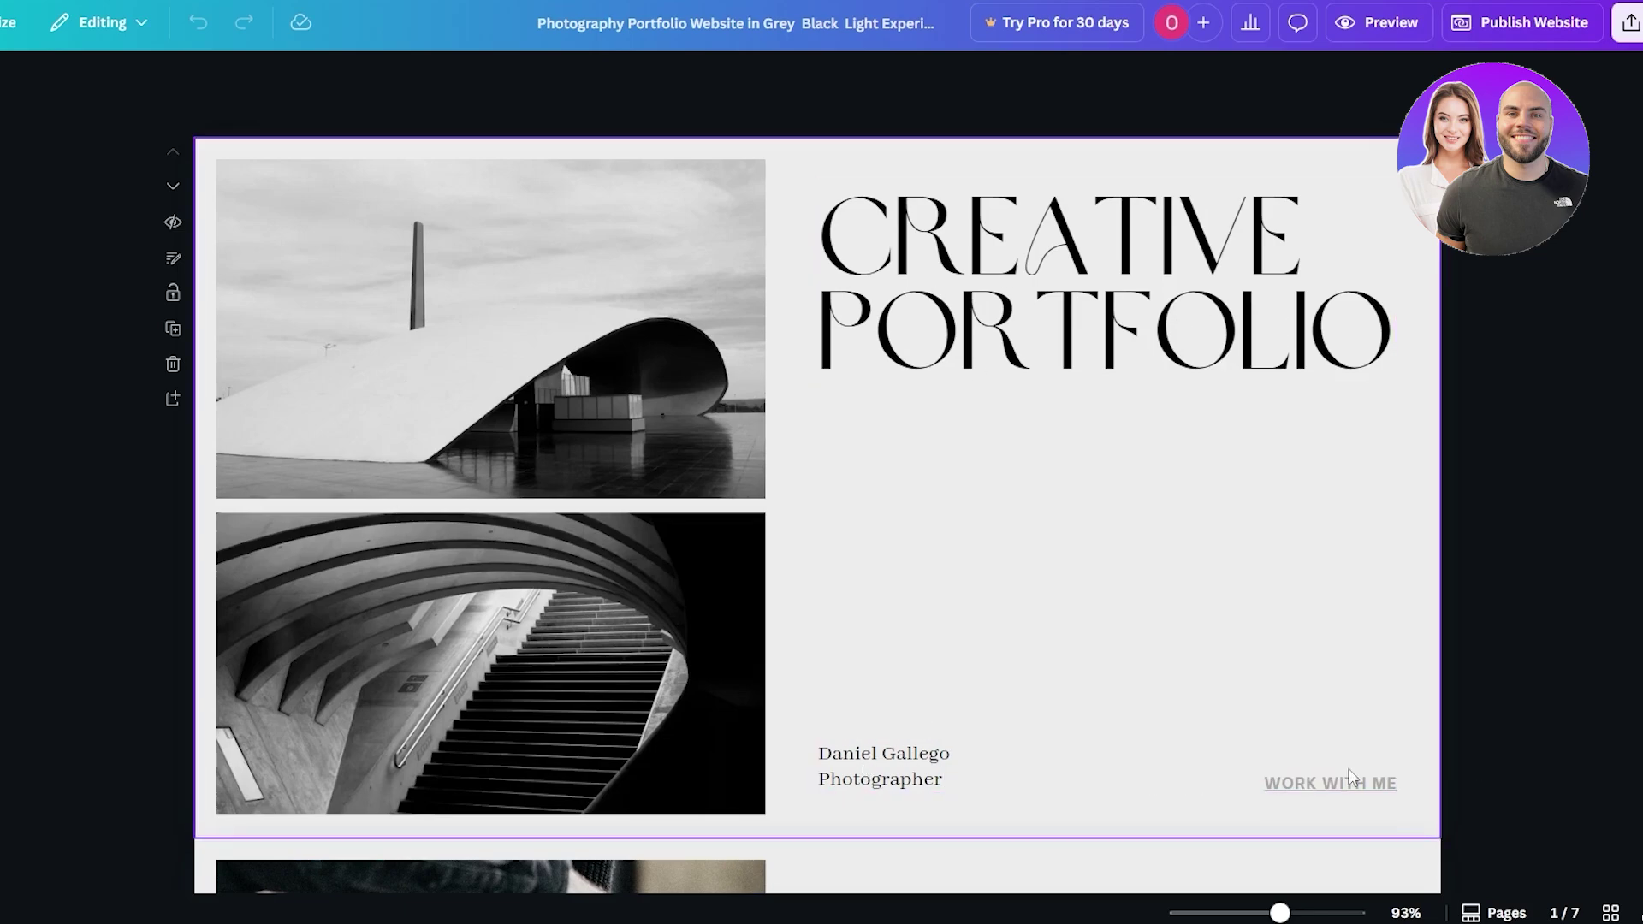
pyautogui.scroll(-10, 1016, 612)
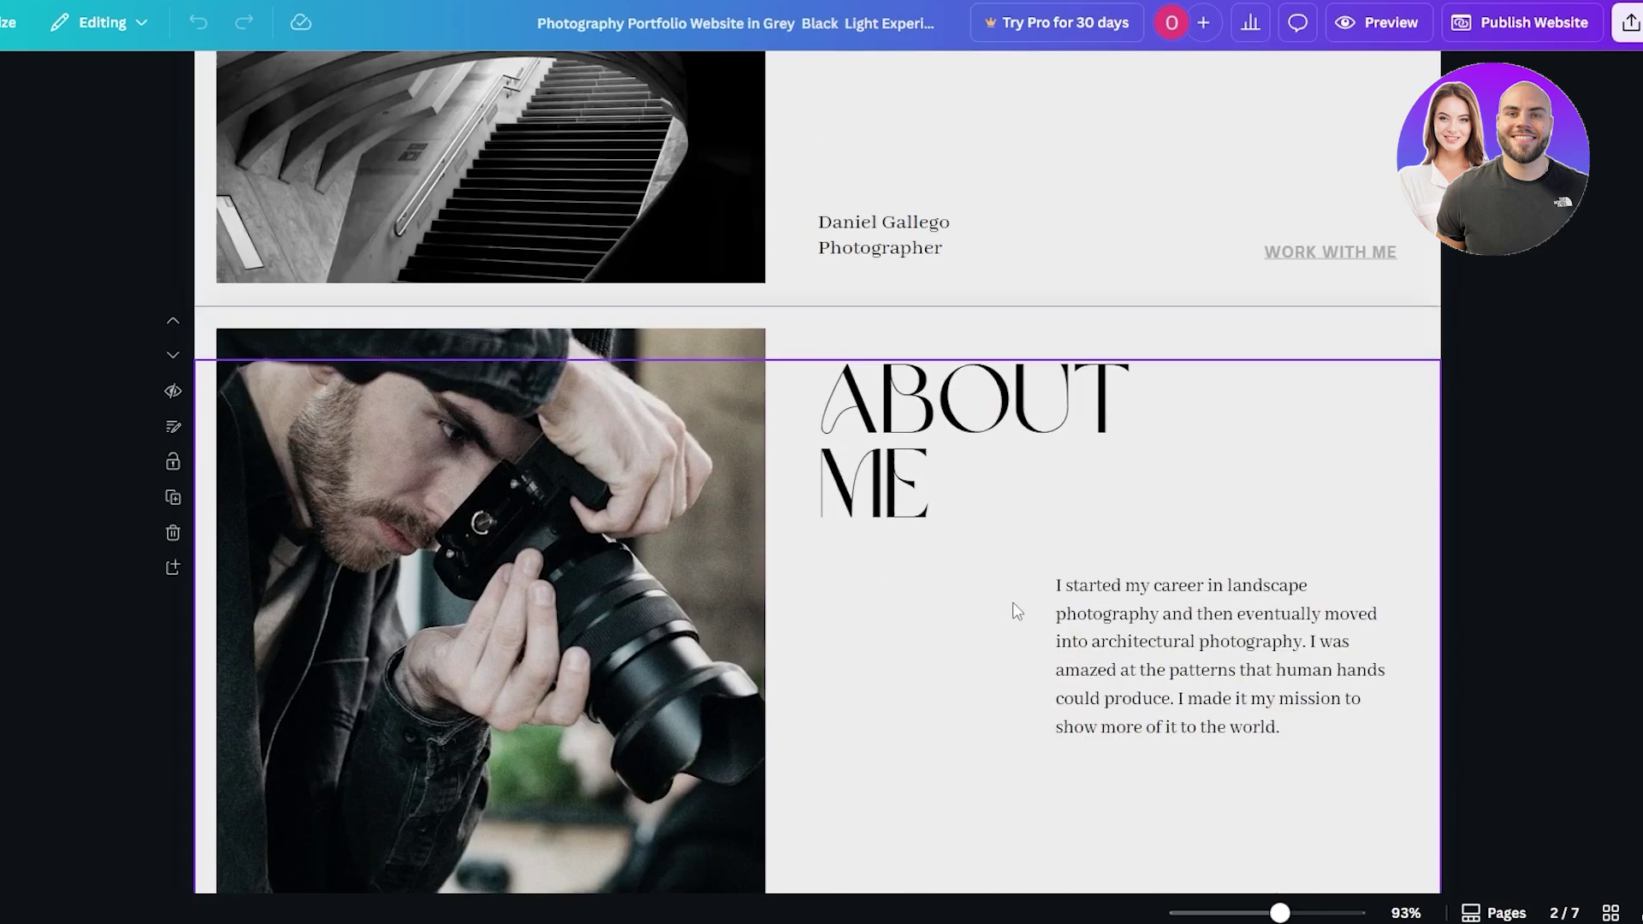
pyautogui.scroll(-20, 1051, 552)
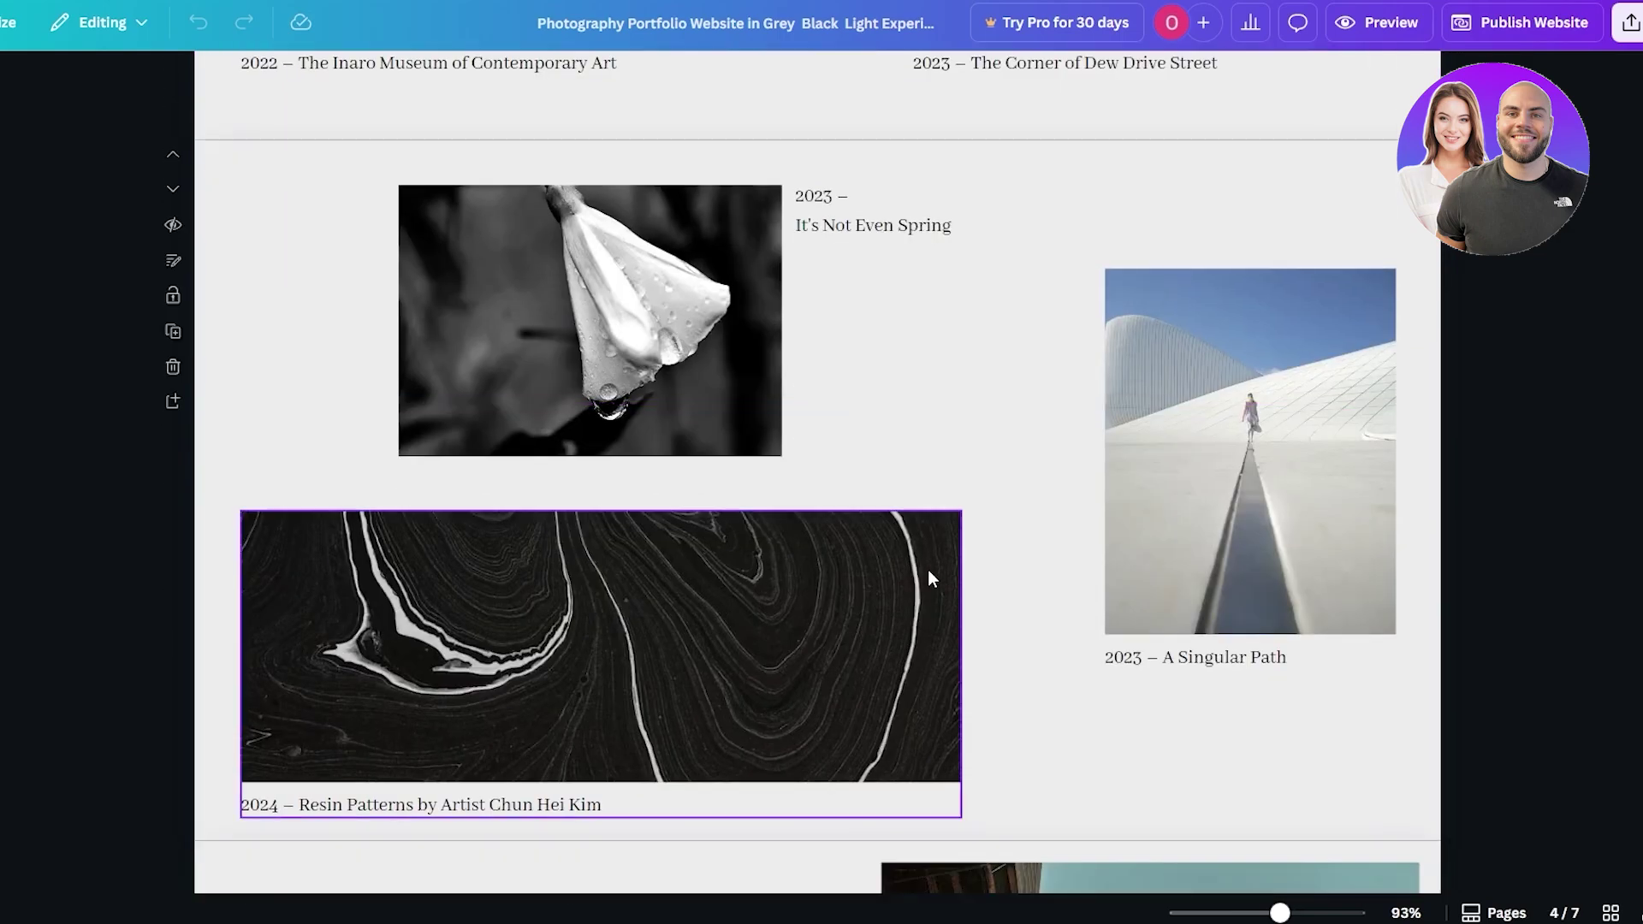
pyautogui.scroll(-12, 922, 567)
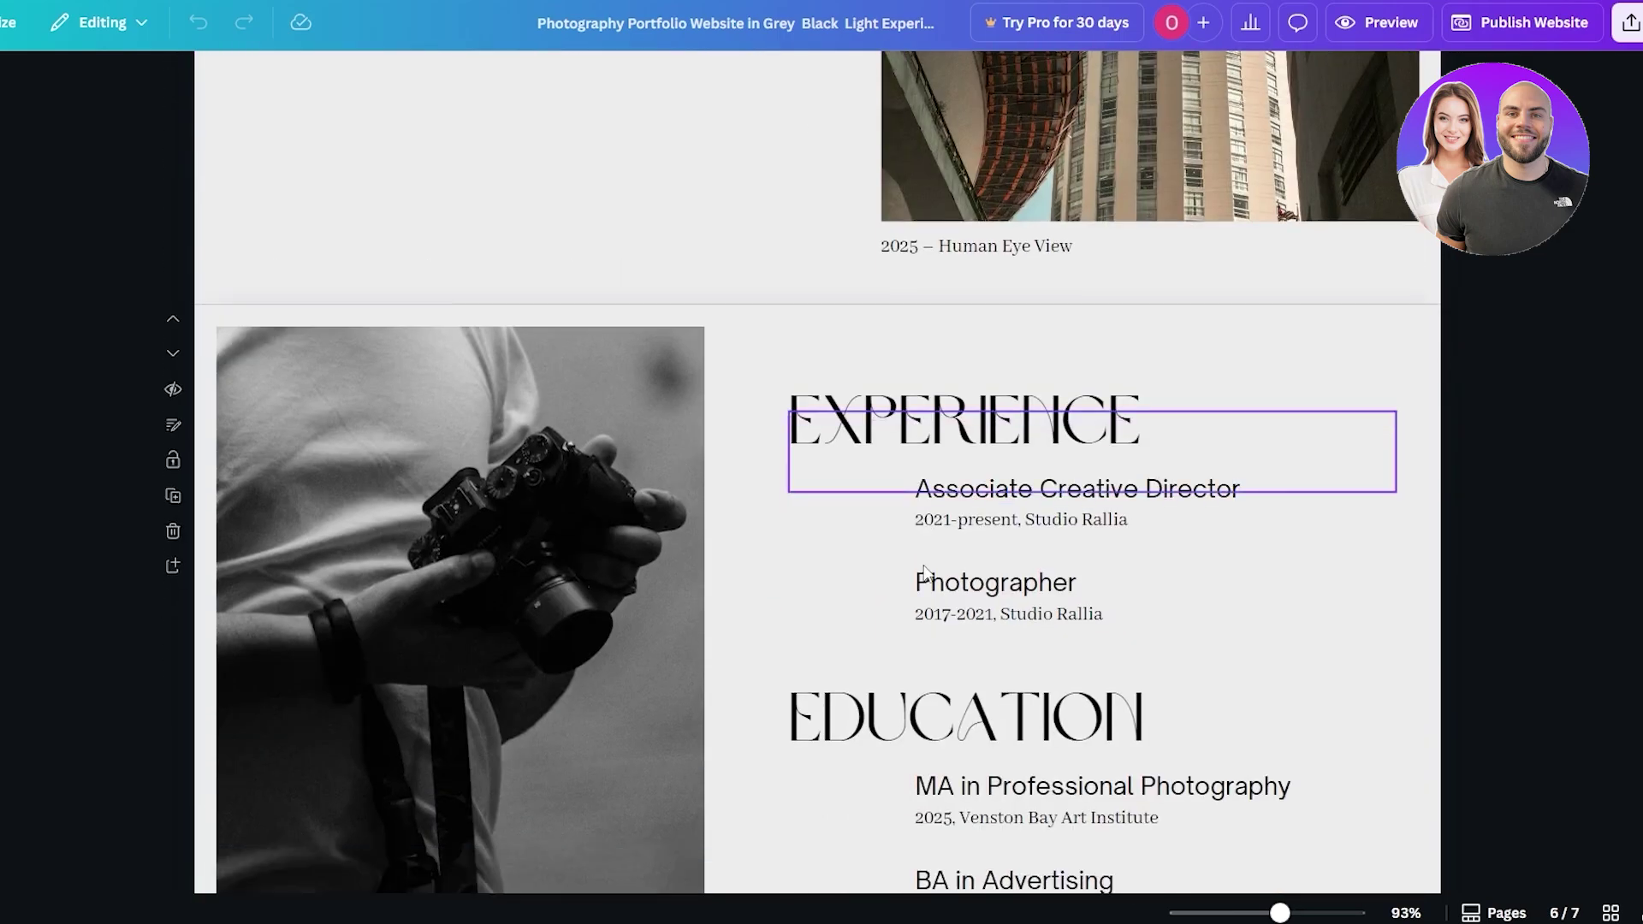
pyautogui.scroll(-5, 881, 561)
pyautogui.scroll(-2, 885, 529)
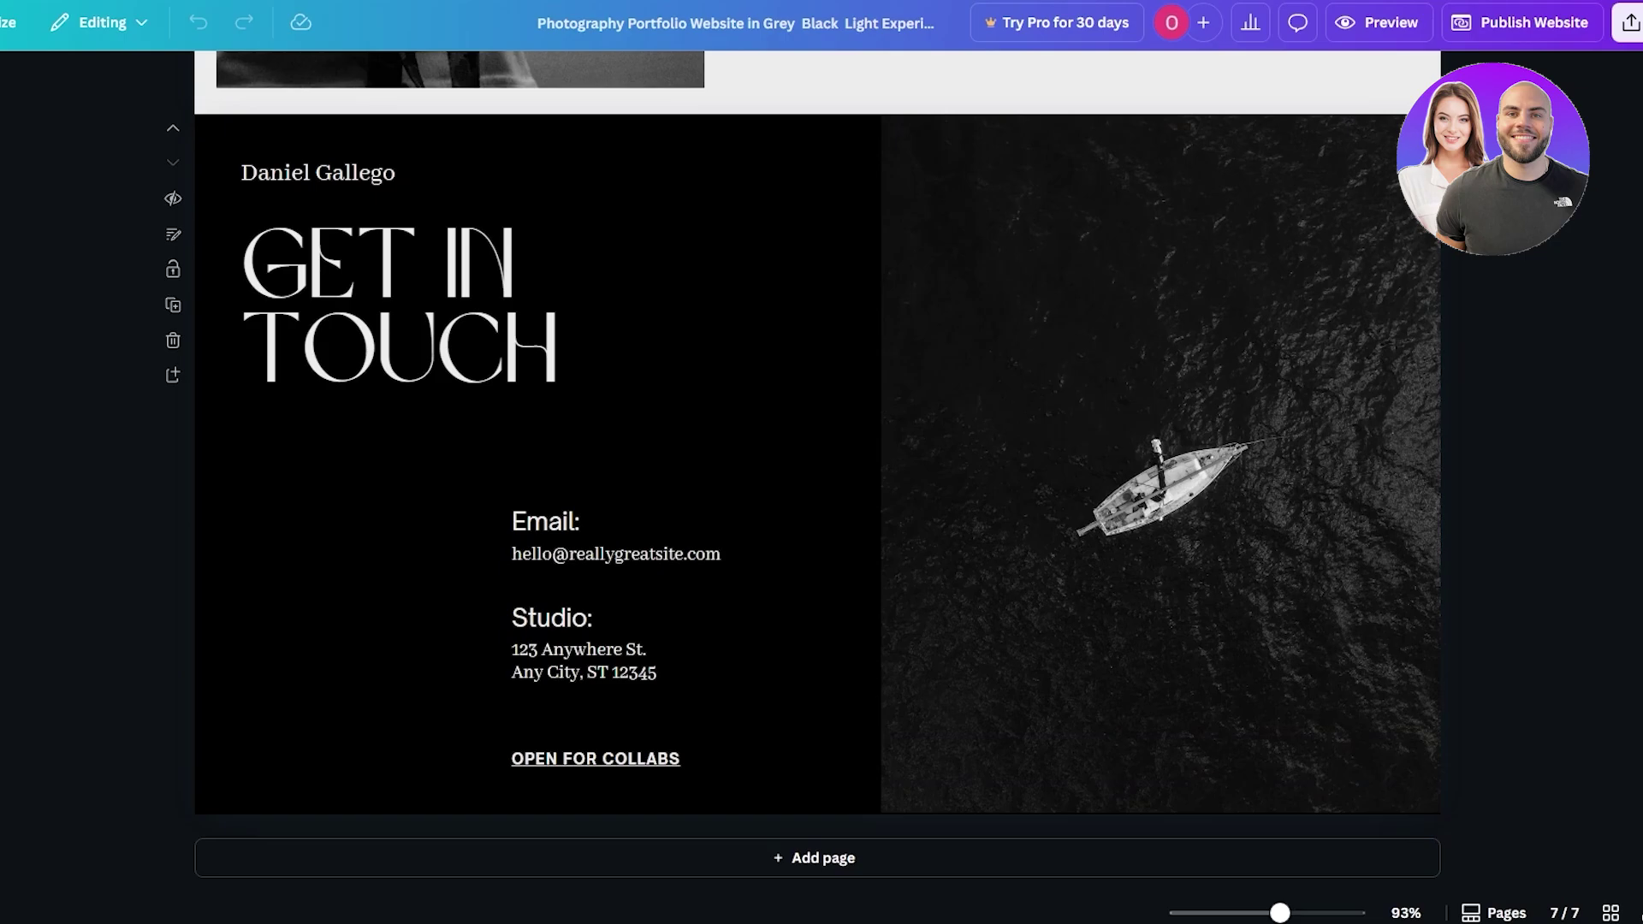
pyautogui.scroll(6, 885, 529)
pyautogui.scroll(20, 975, 364)
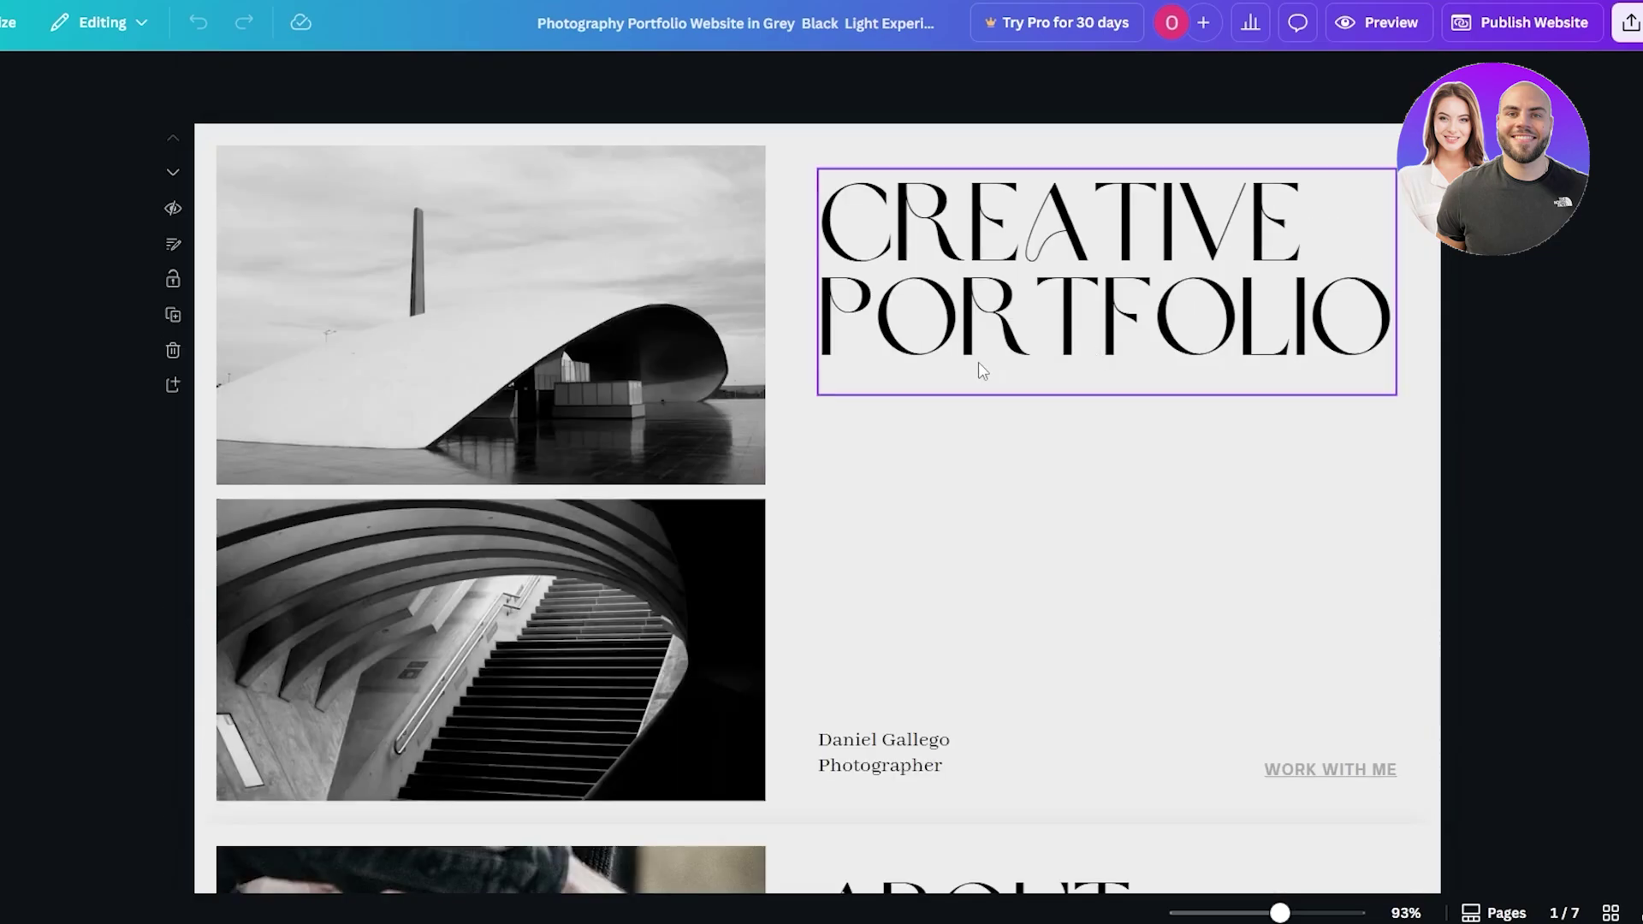
pyautogui.scroll(1, 855, 407)
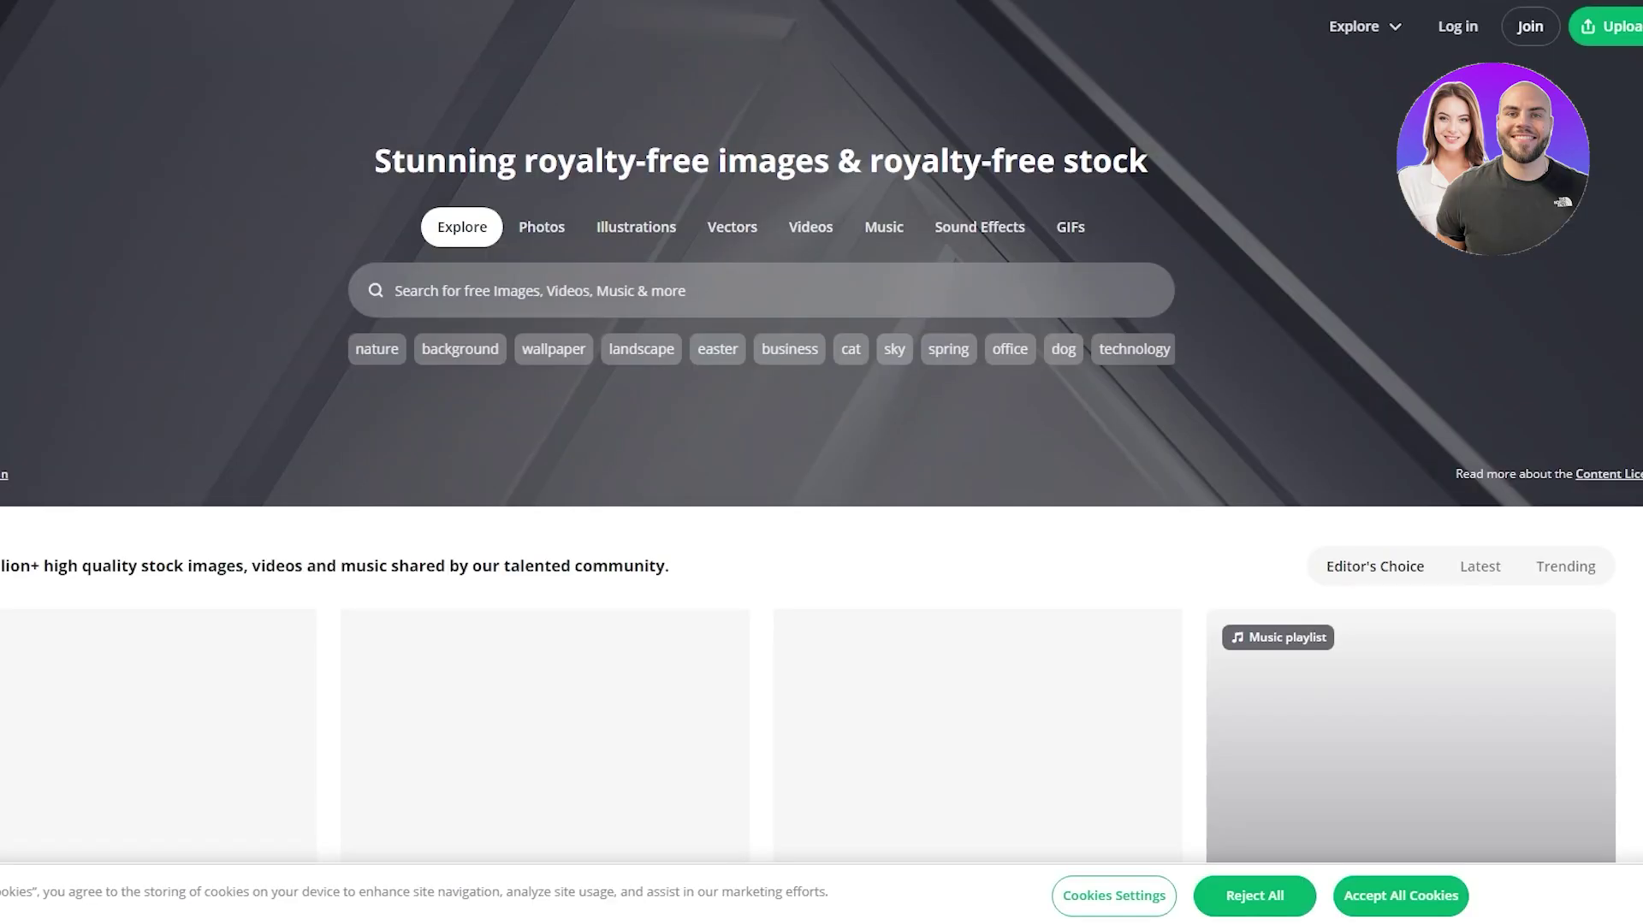
# Step: Scroll the Pixabay black-and-white photo grid to find the woman with the clear umbrella
pyautogui.scroll(-5, 477, 264)
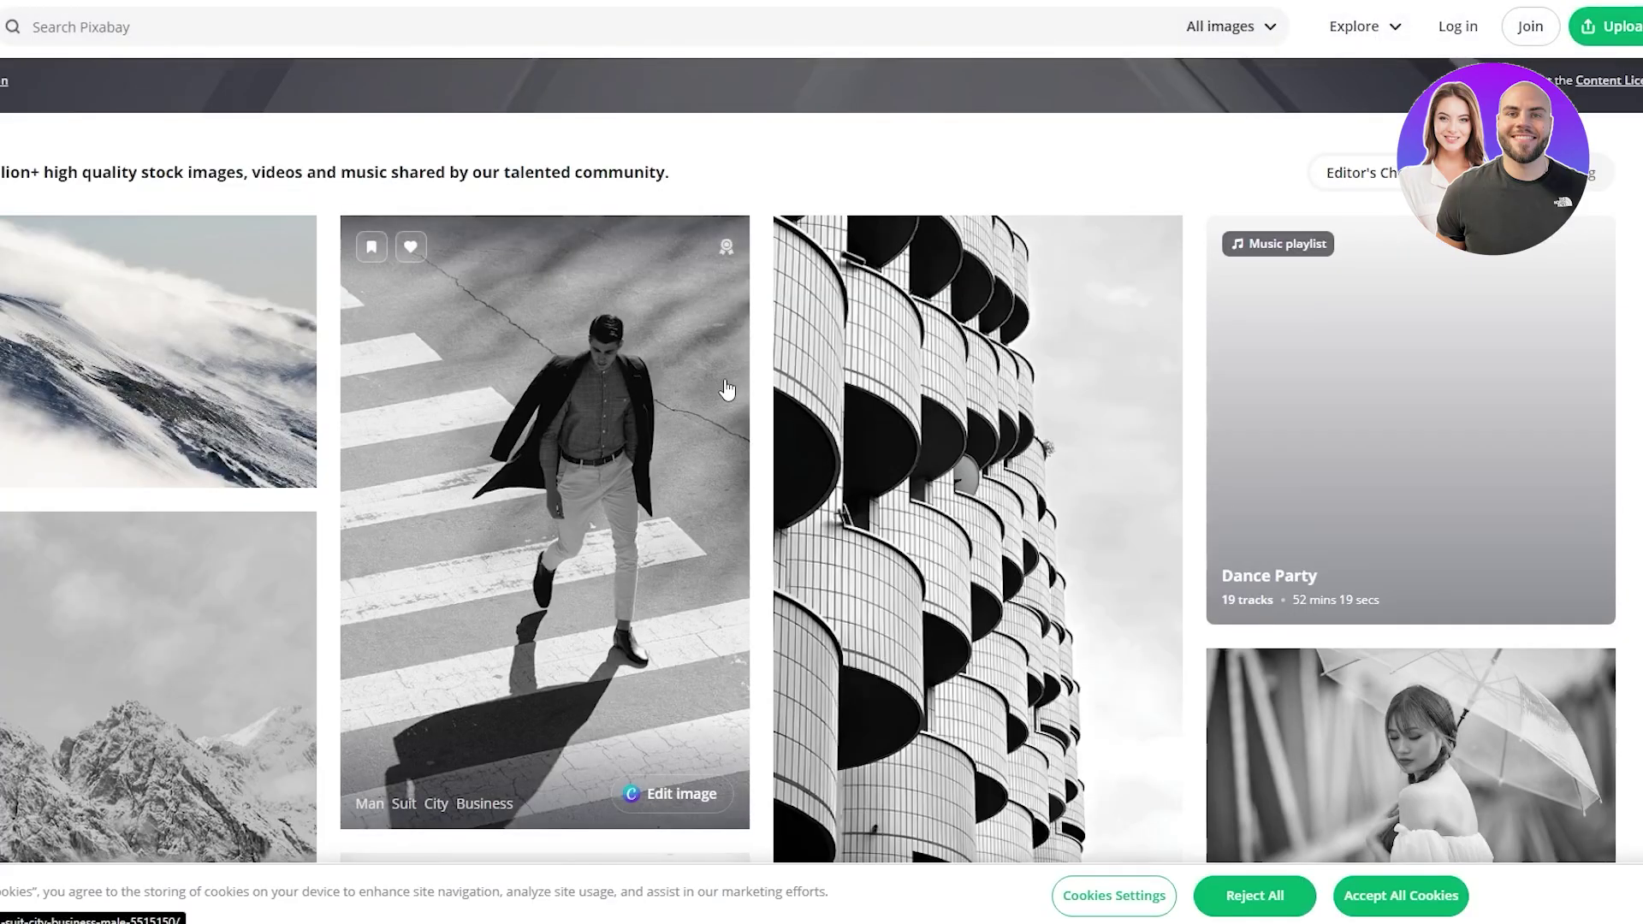
pyautogui.scroll(5, 830, 398)
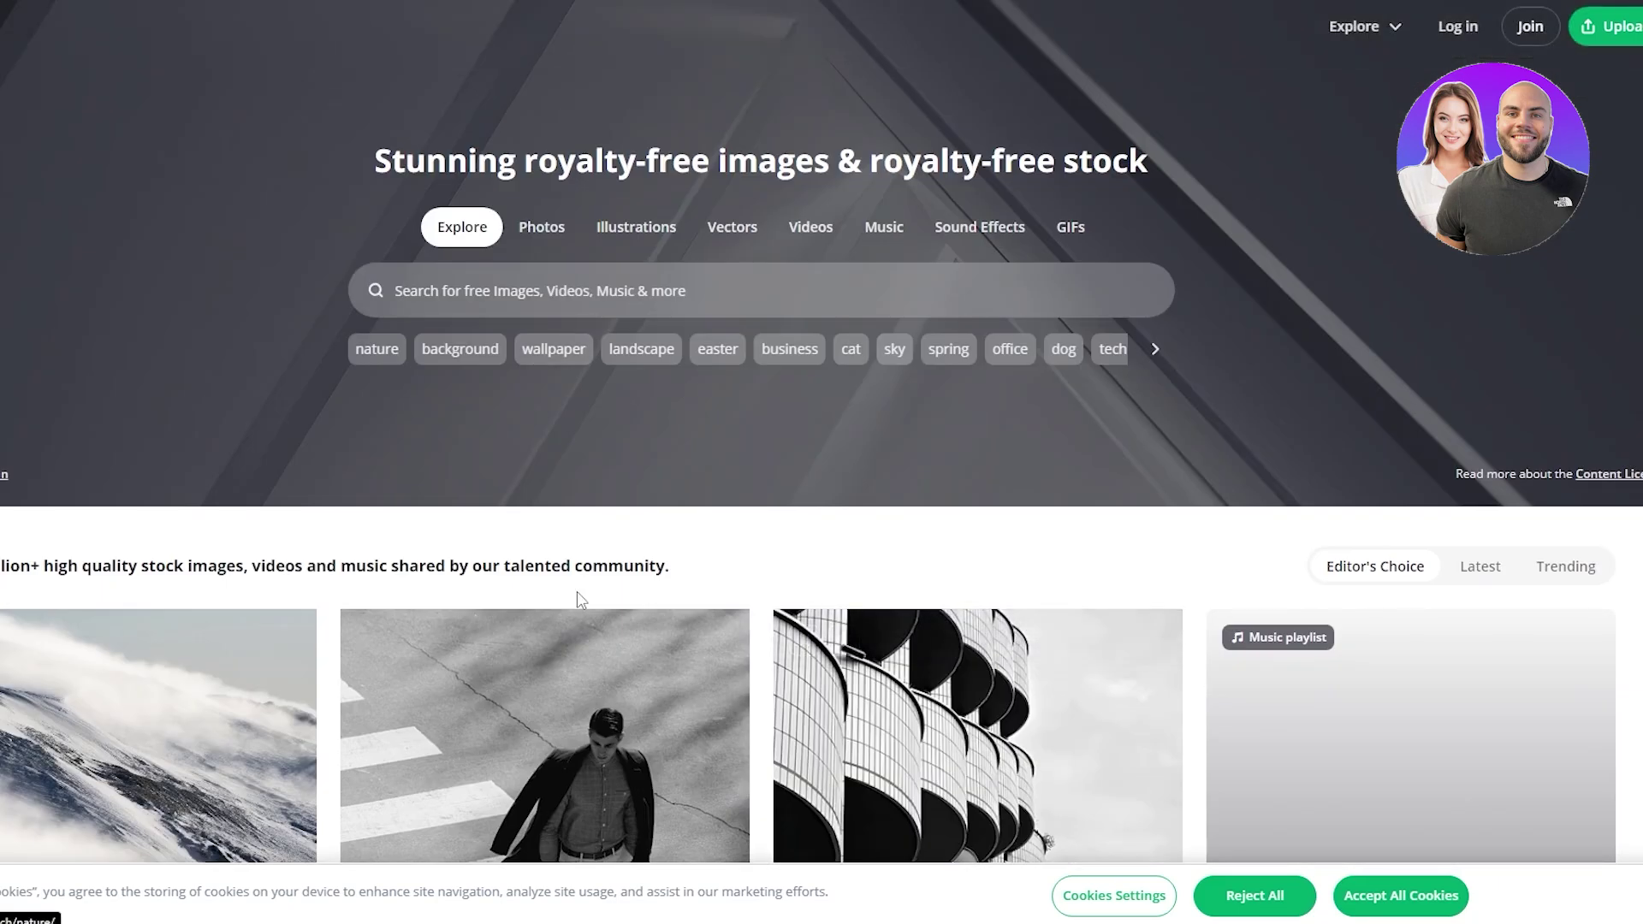
pyautogui.scroll(-10, 831, 399)
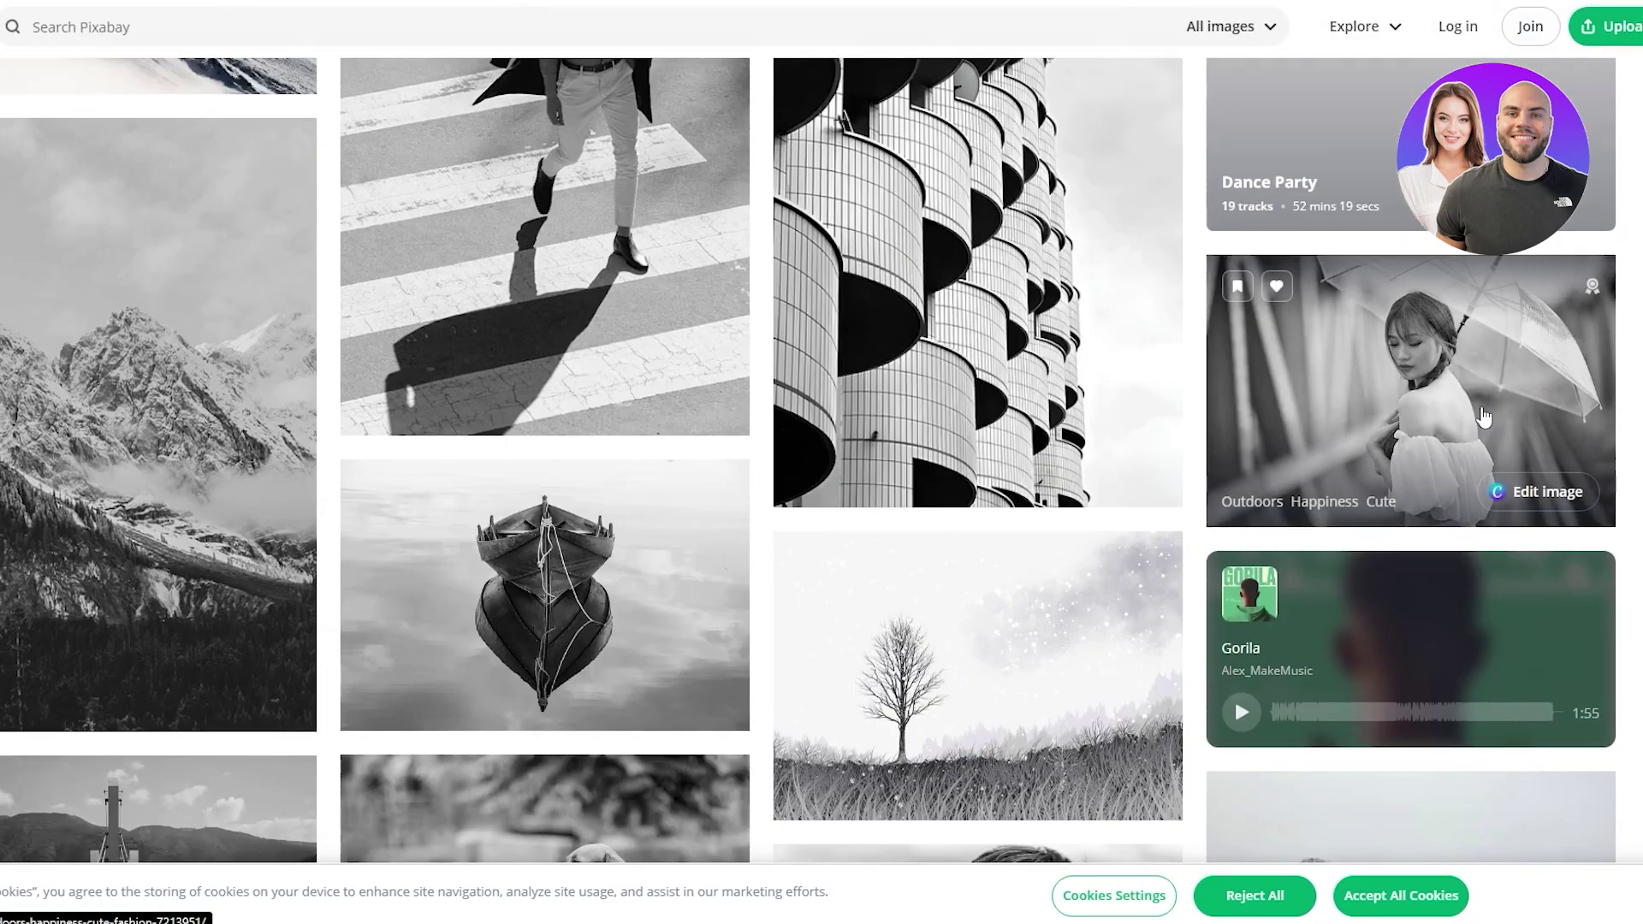
pyautogui.scroll(-5, 1468, 390)
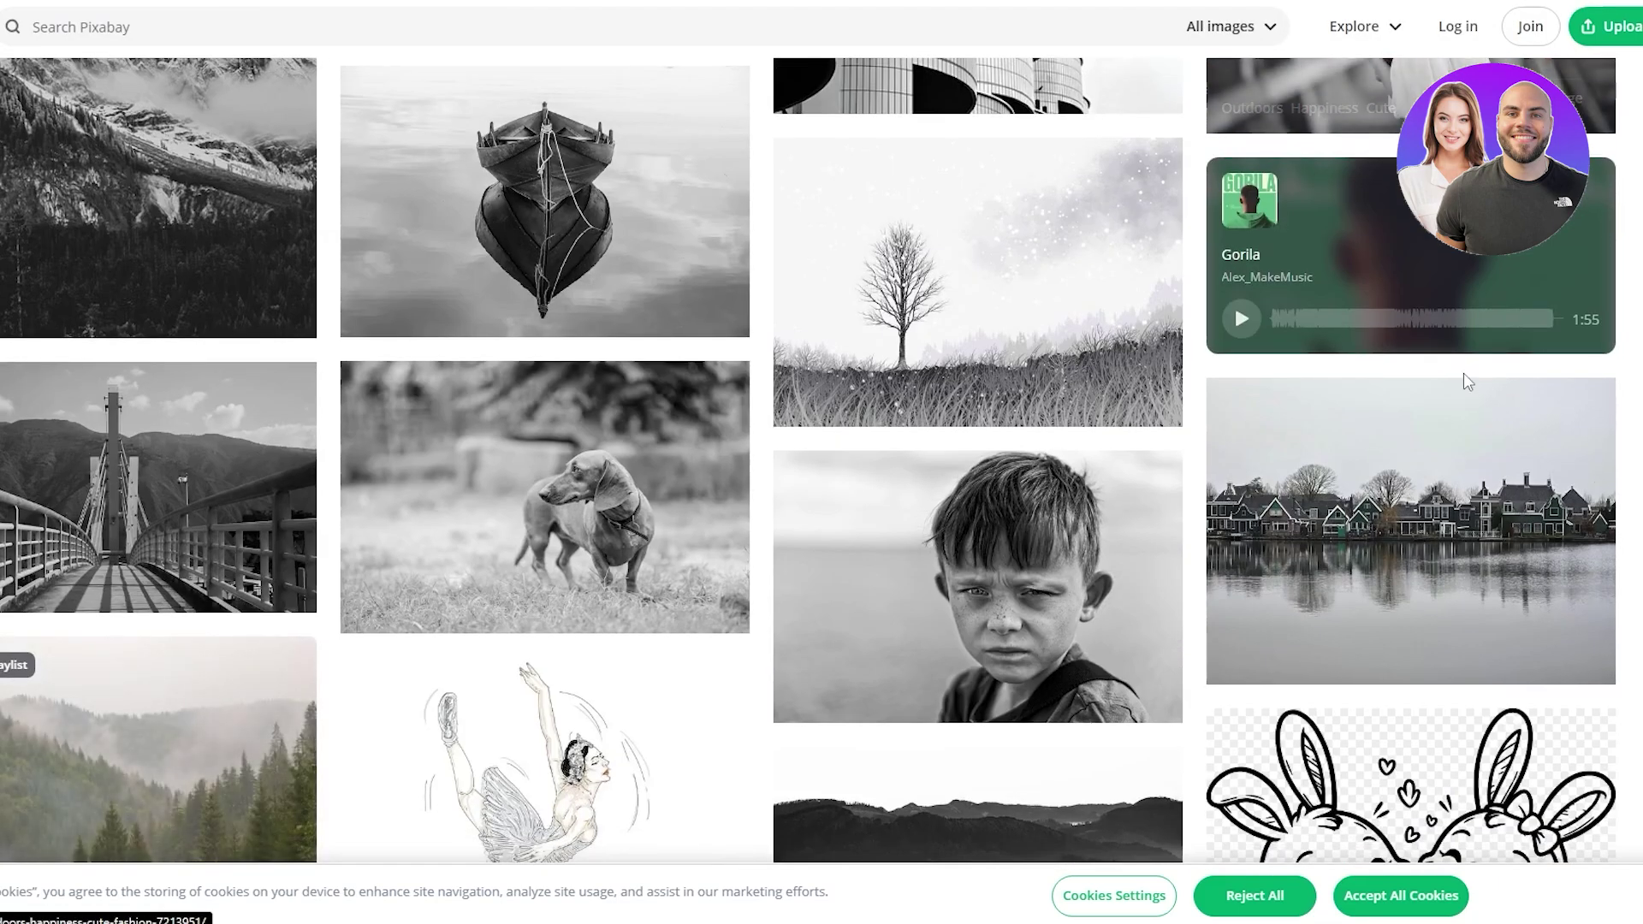
pyautogui.scroll(-4, 1465, 377)
pyautogui.scroll(9, 1462, 375)
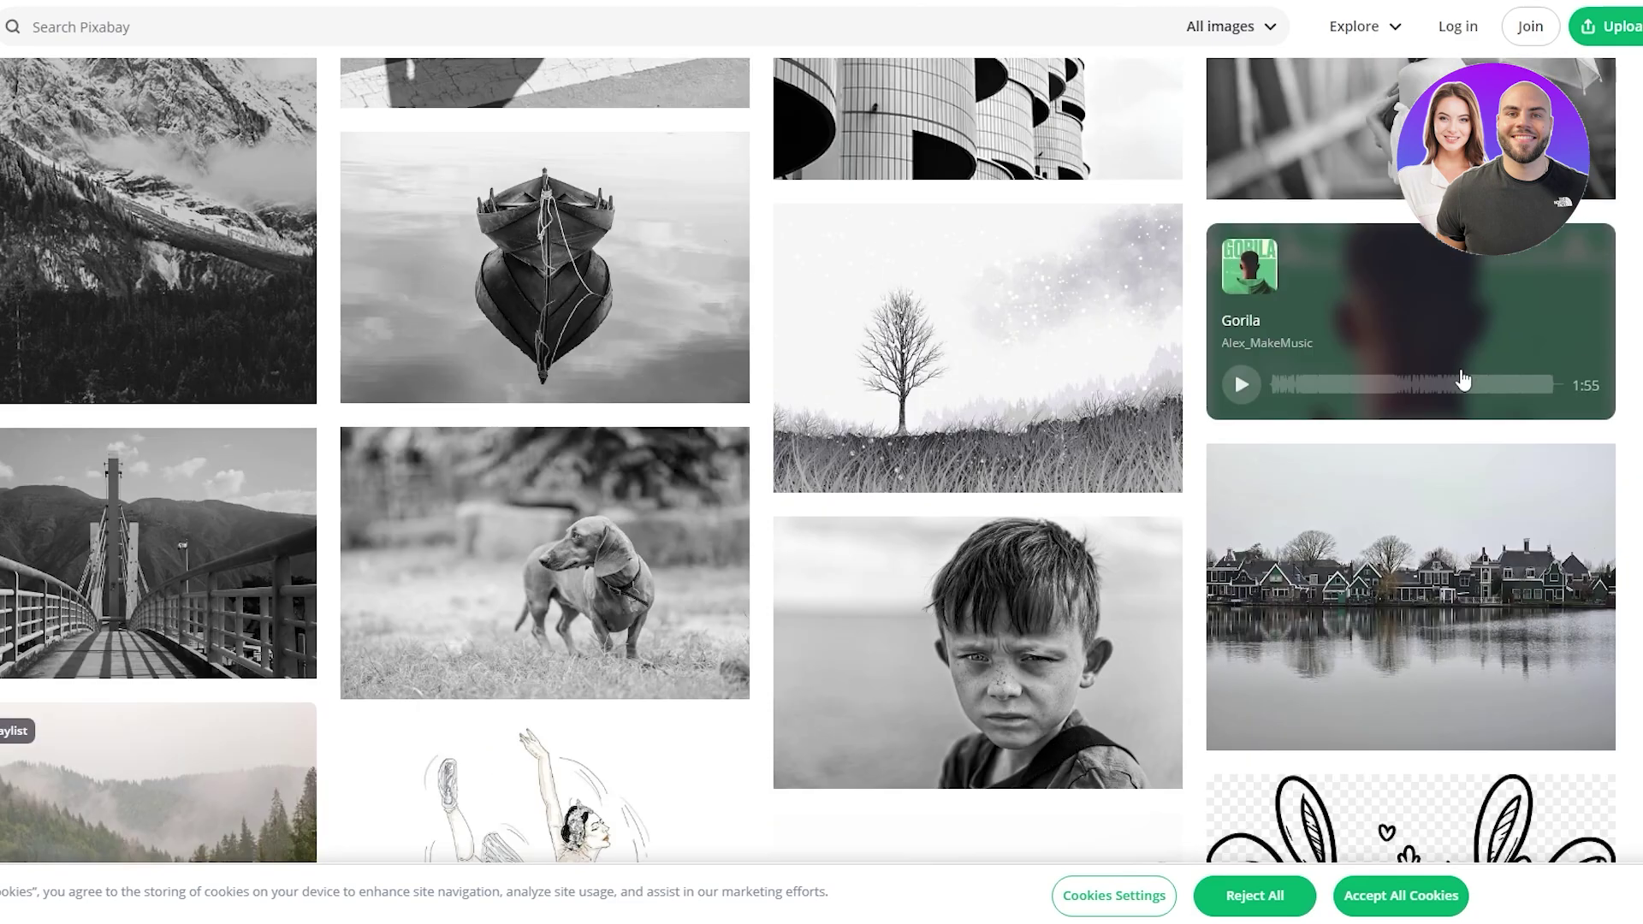
pyautogui.scroll(4, 1405, 690)
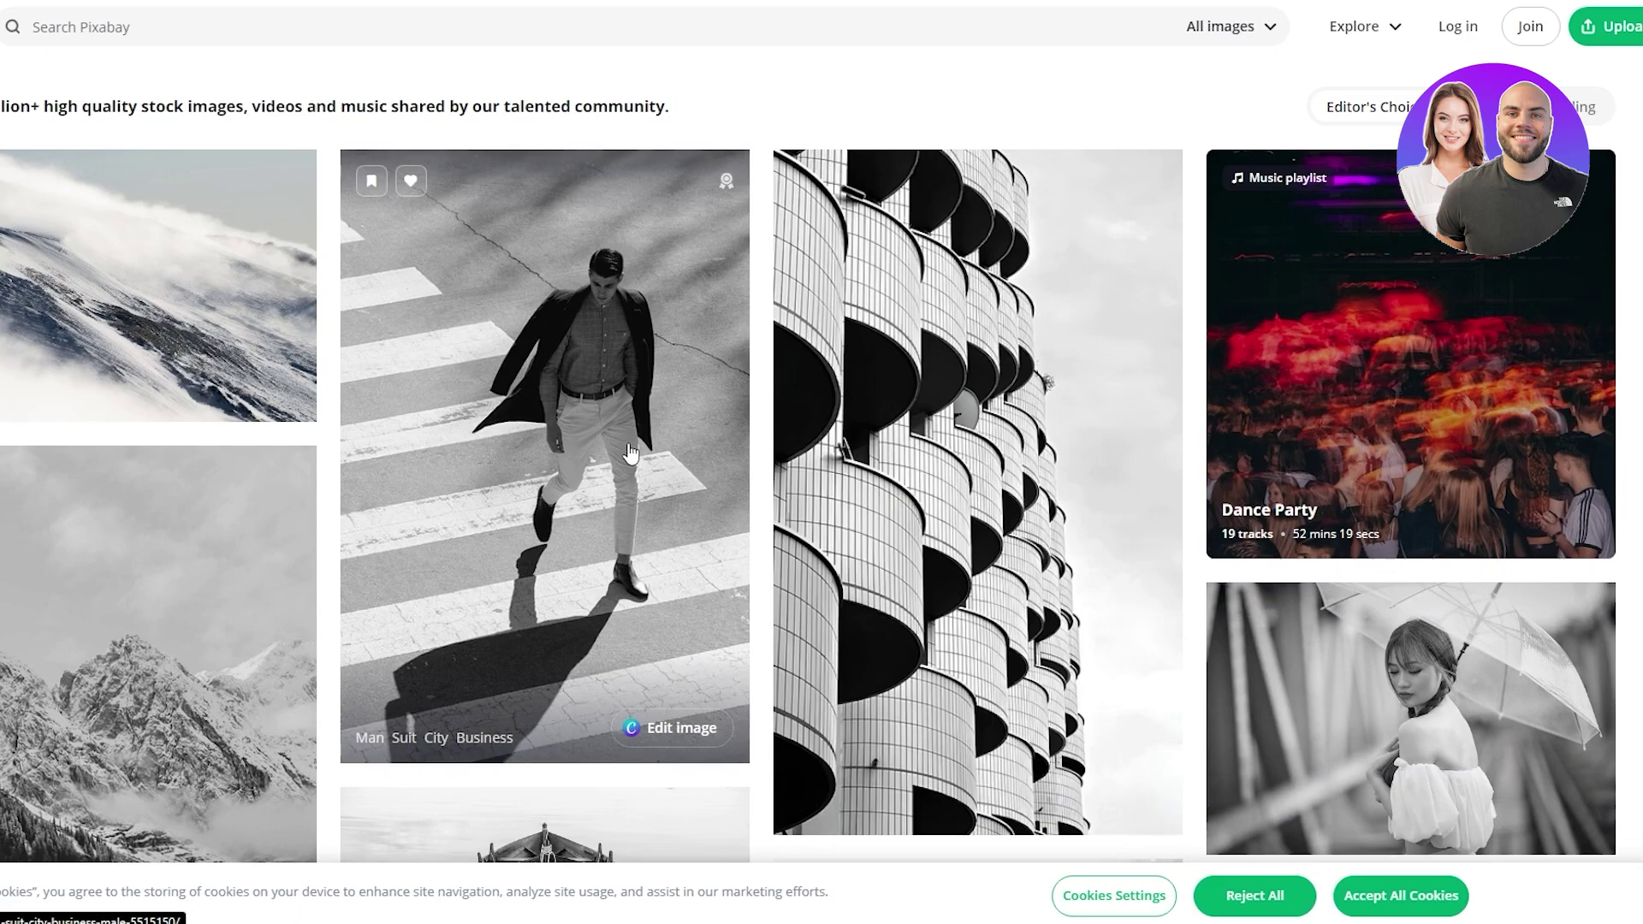
pyautogui.scroll(-10, 880, 438)
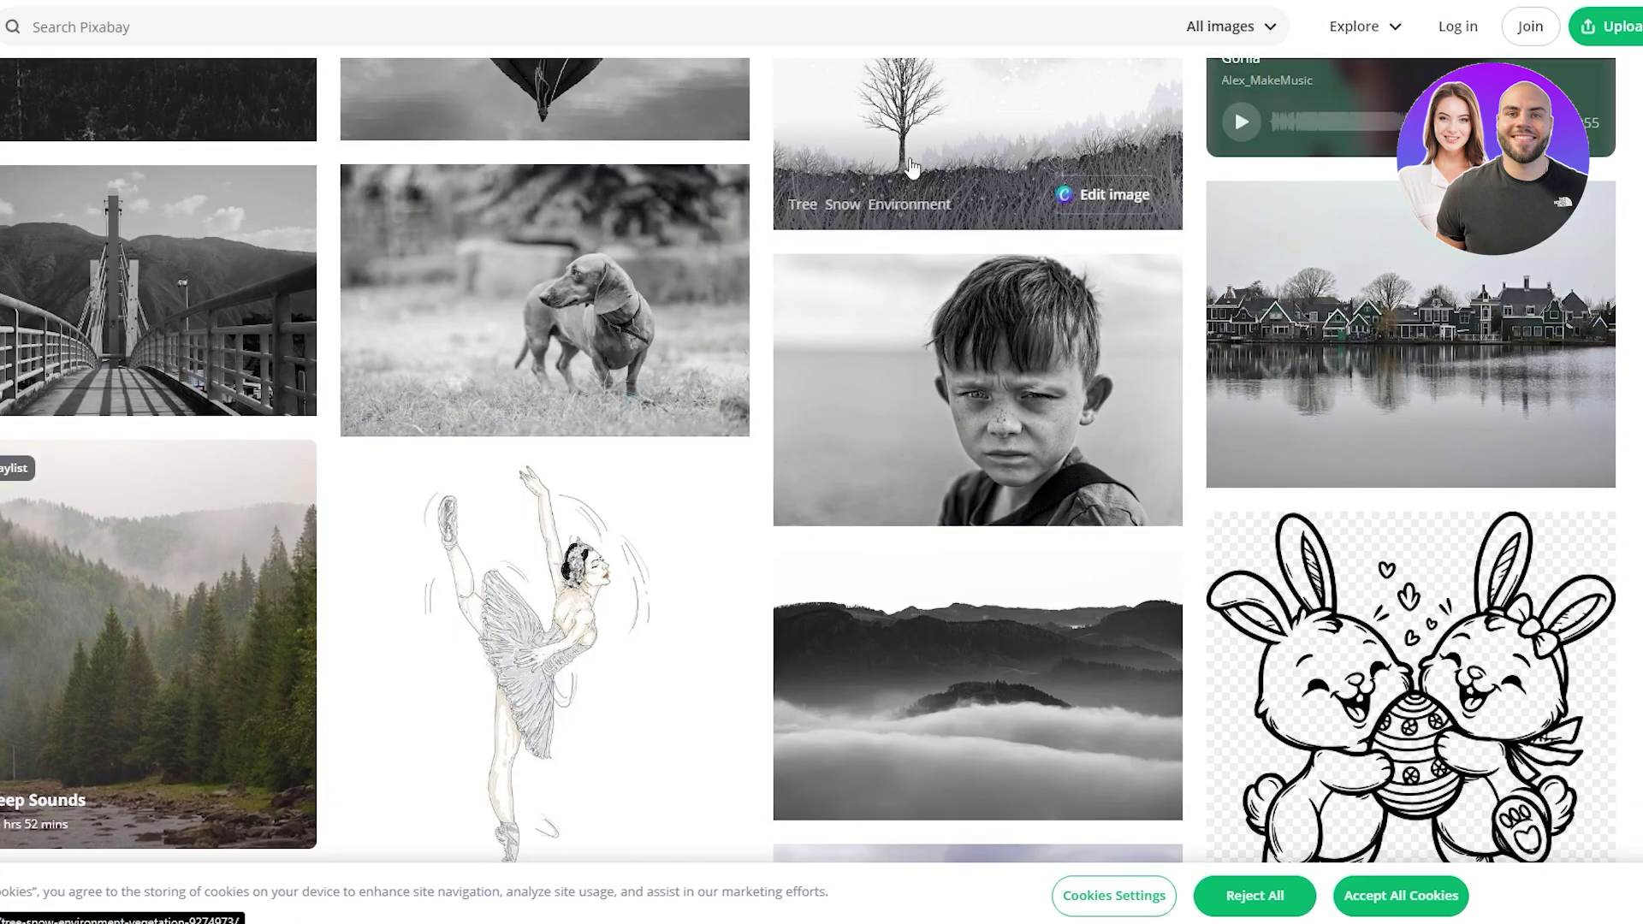
pyautogui.scroll(-10, 447, 617)
pyautogui.scroll(10, 440, 624)
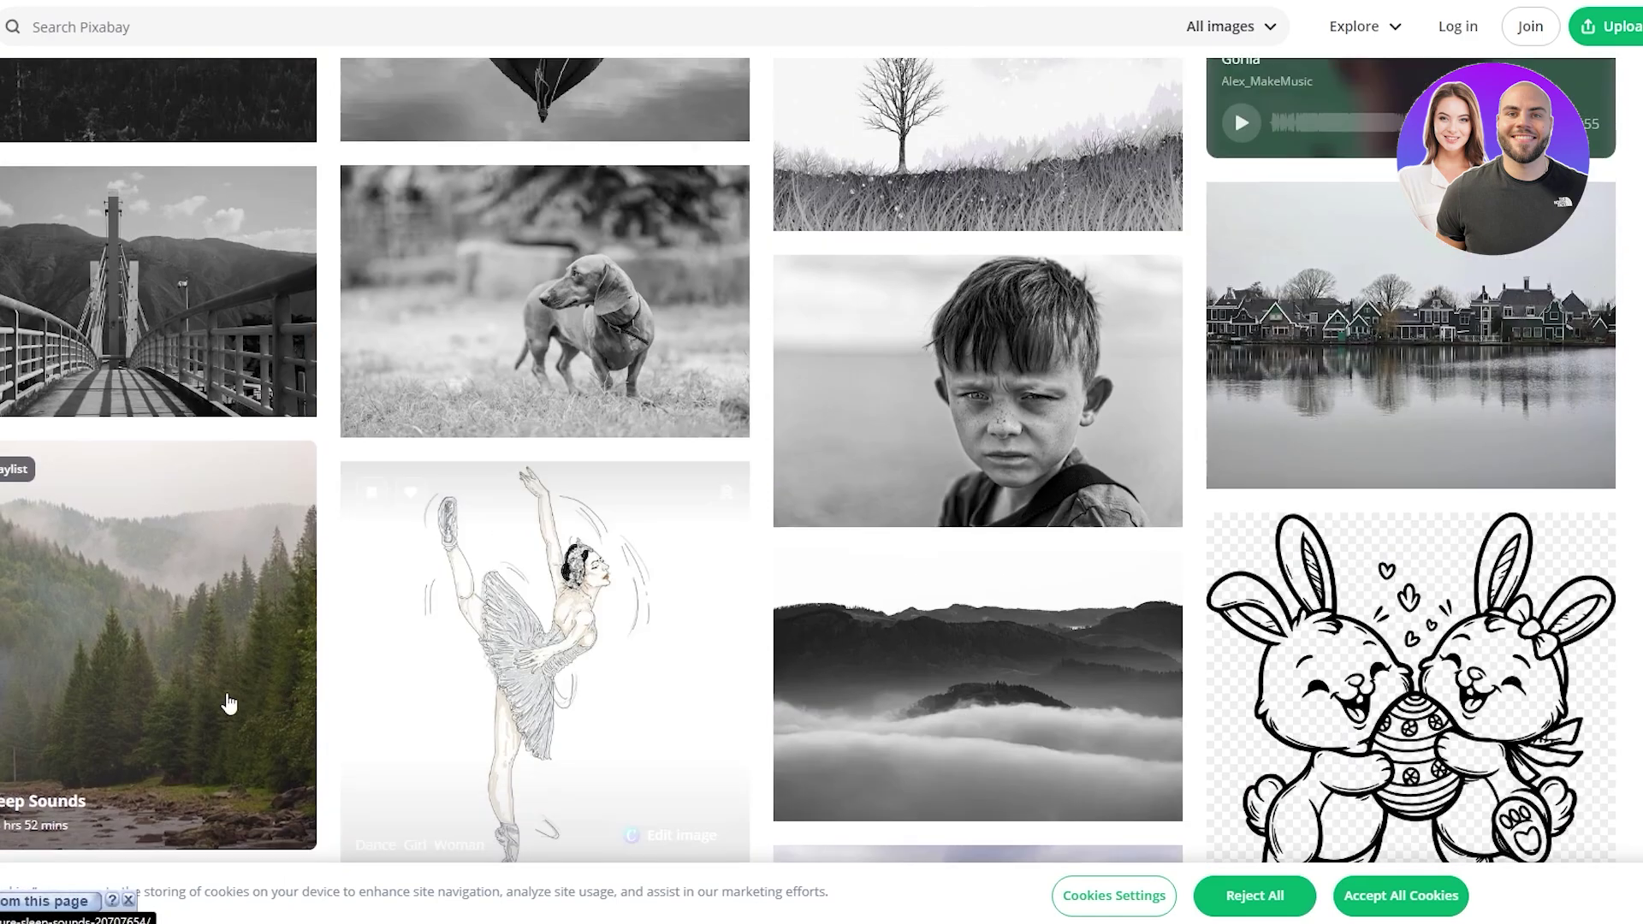
pyautogui.scroll(6, 229, 704)
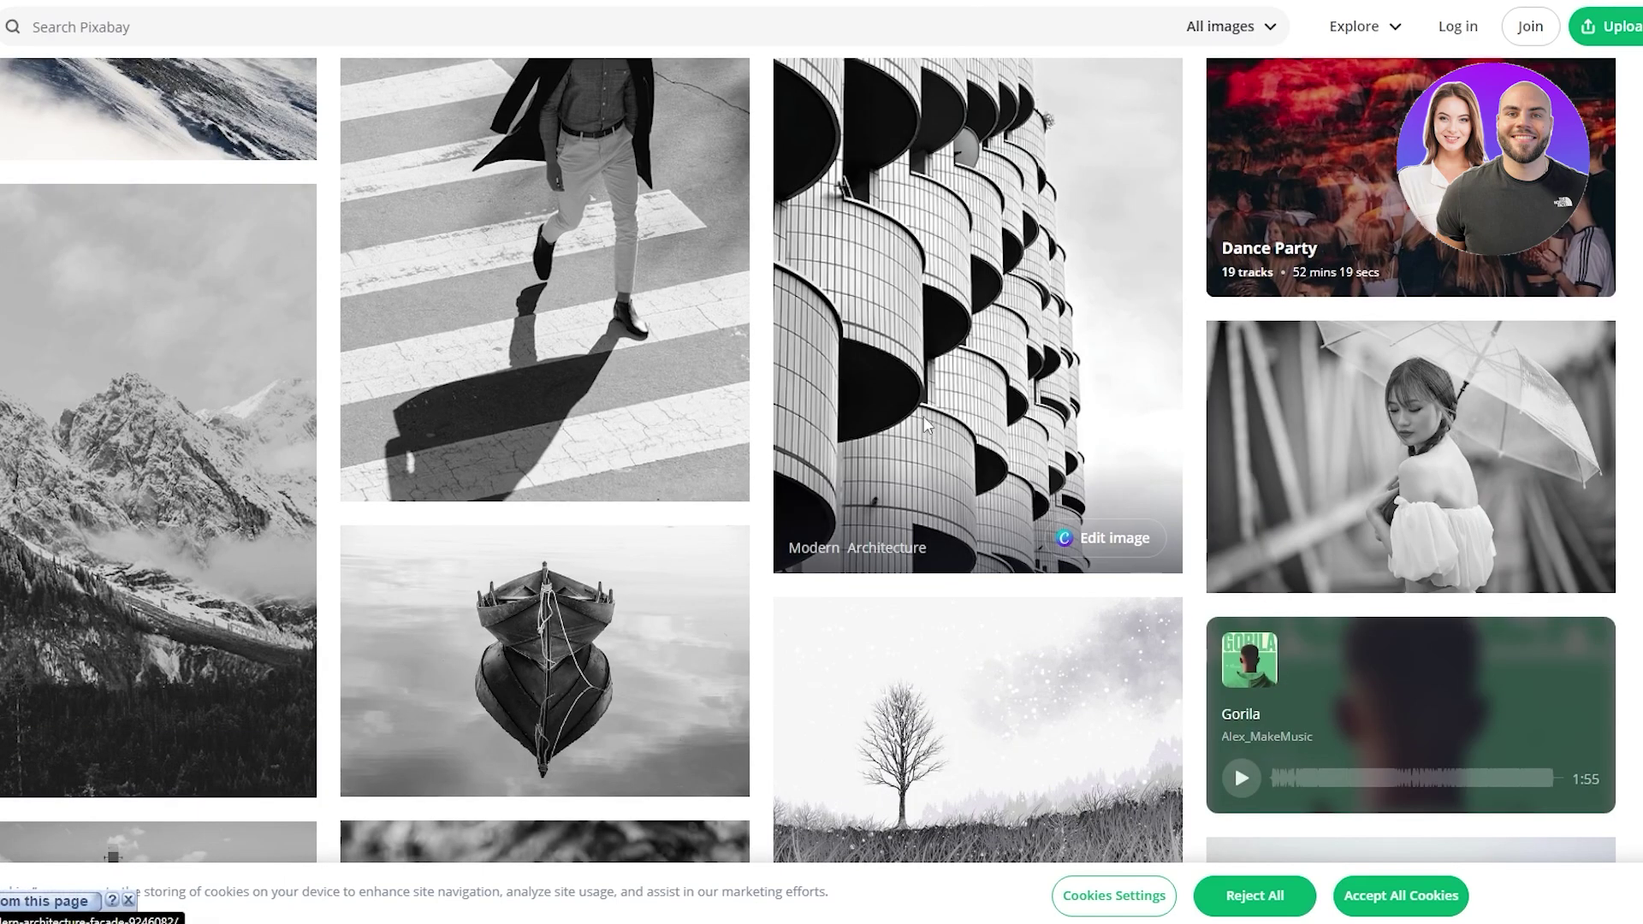
pyautogui.scroll(3, 925, 424)
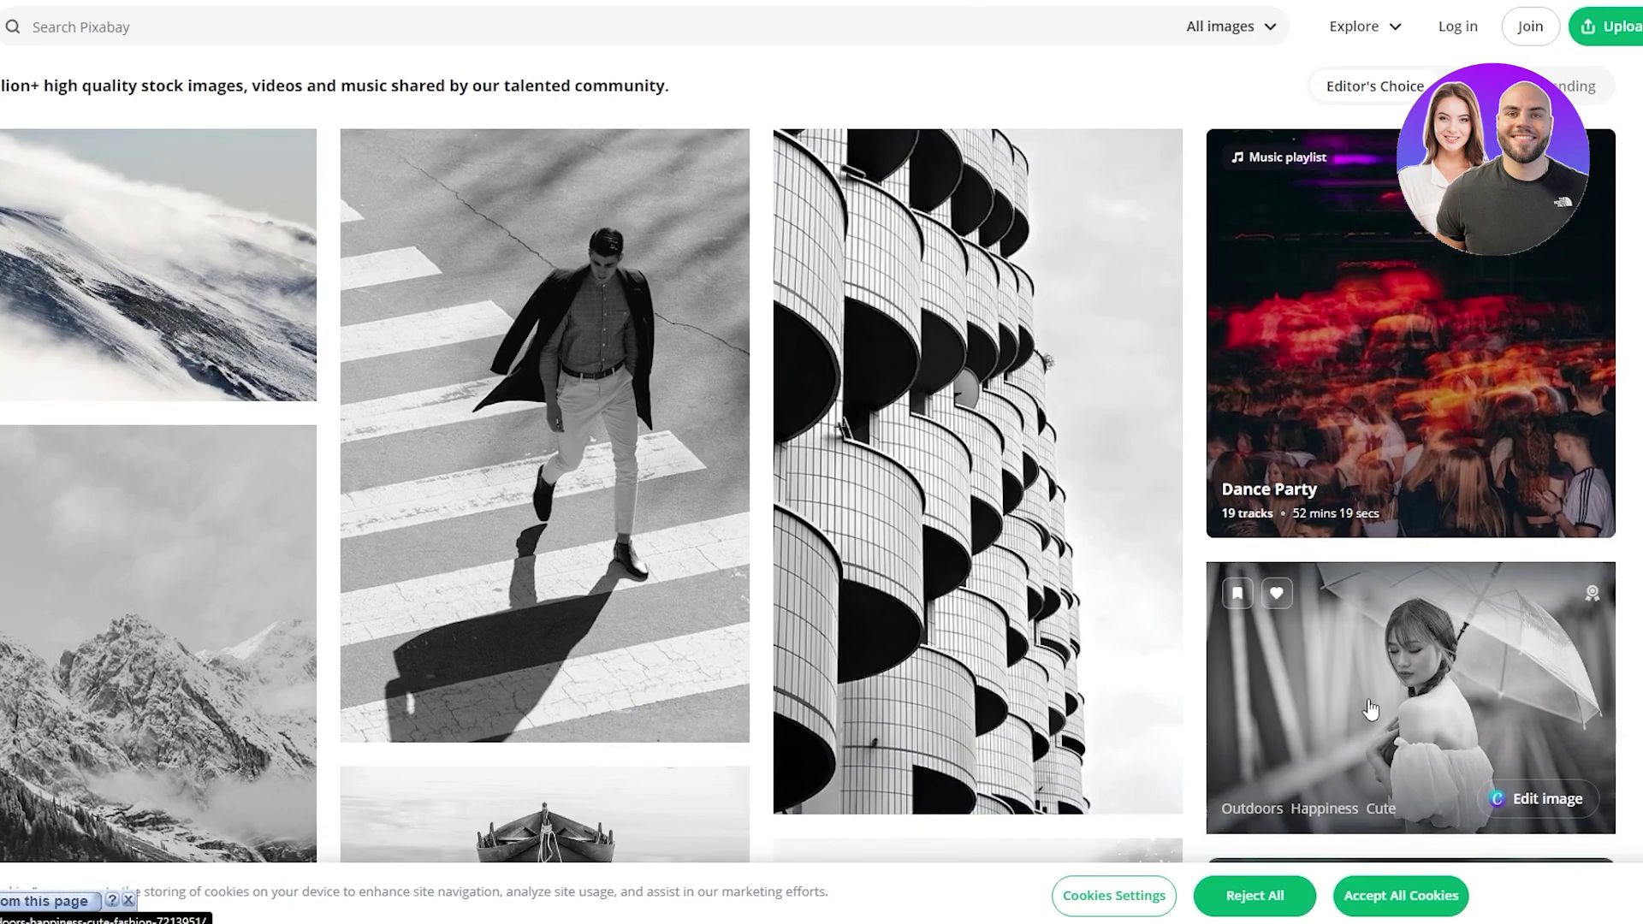
pyautogui.scroll(-8, 1370, 709)
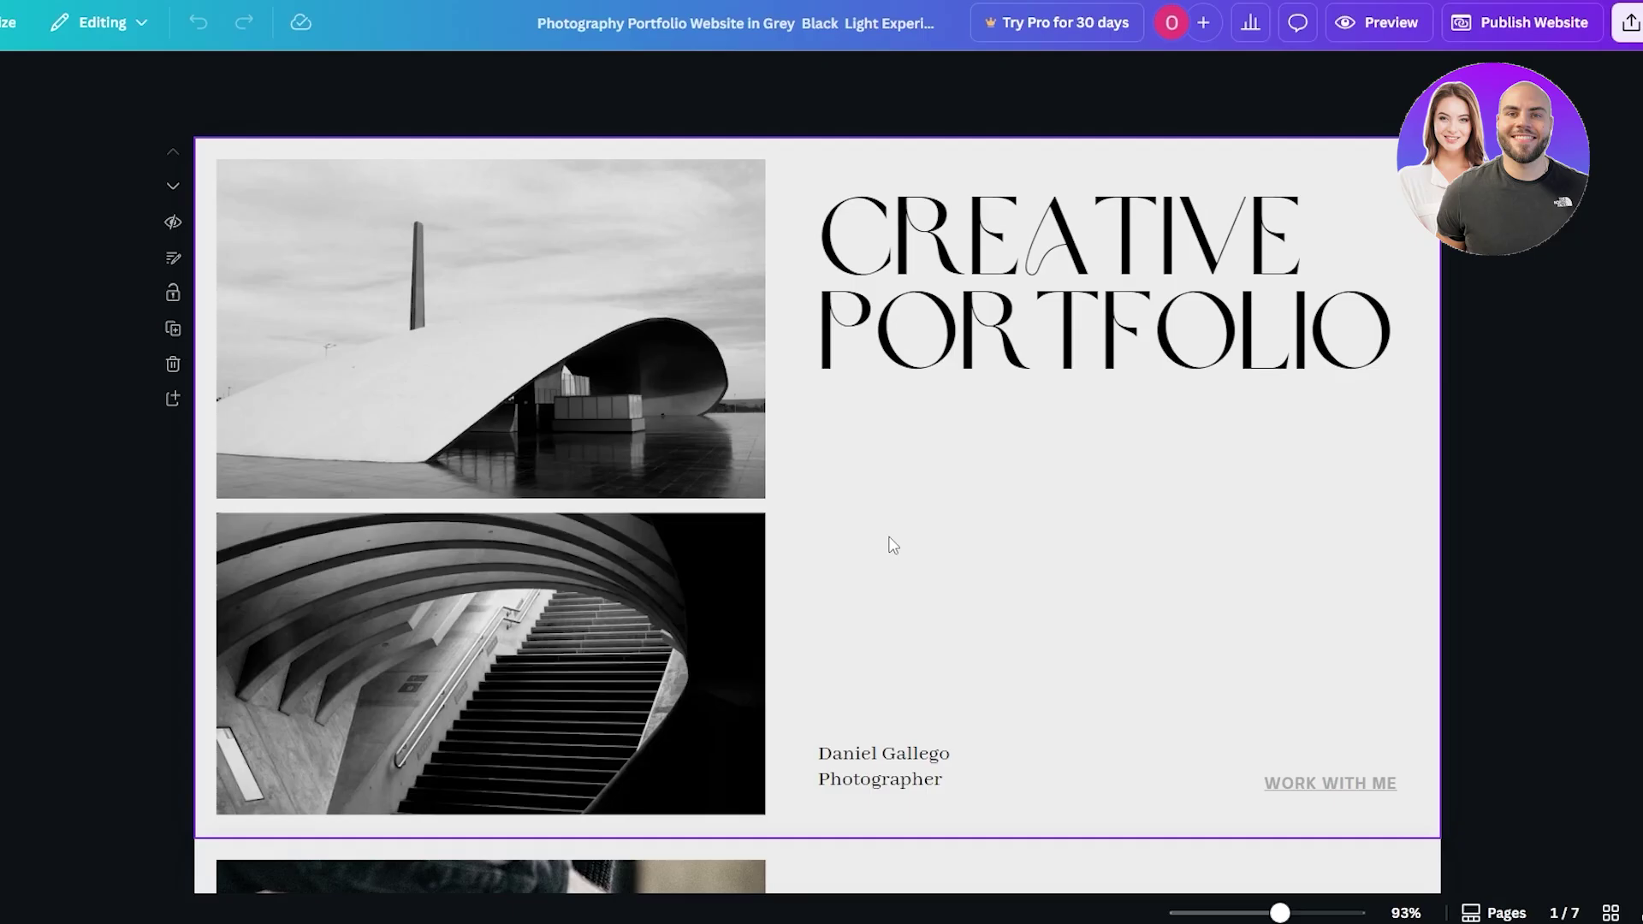
# Step: Show the Uploads panel beside the portfolio design
pyautogui.click(28, 376)
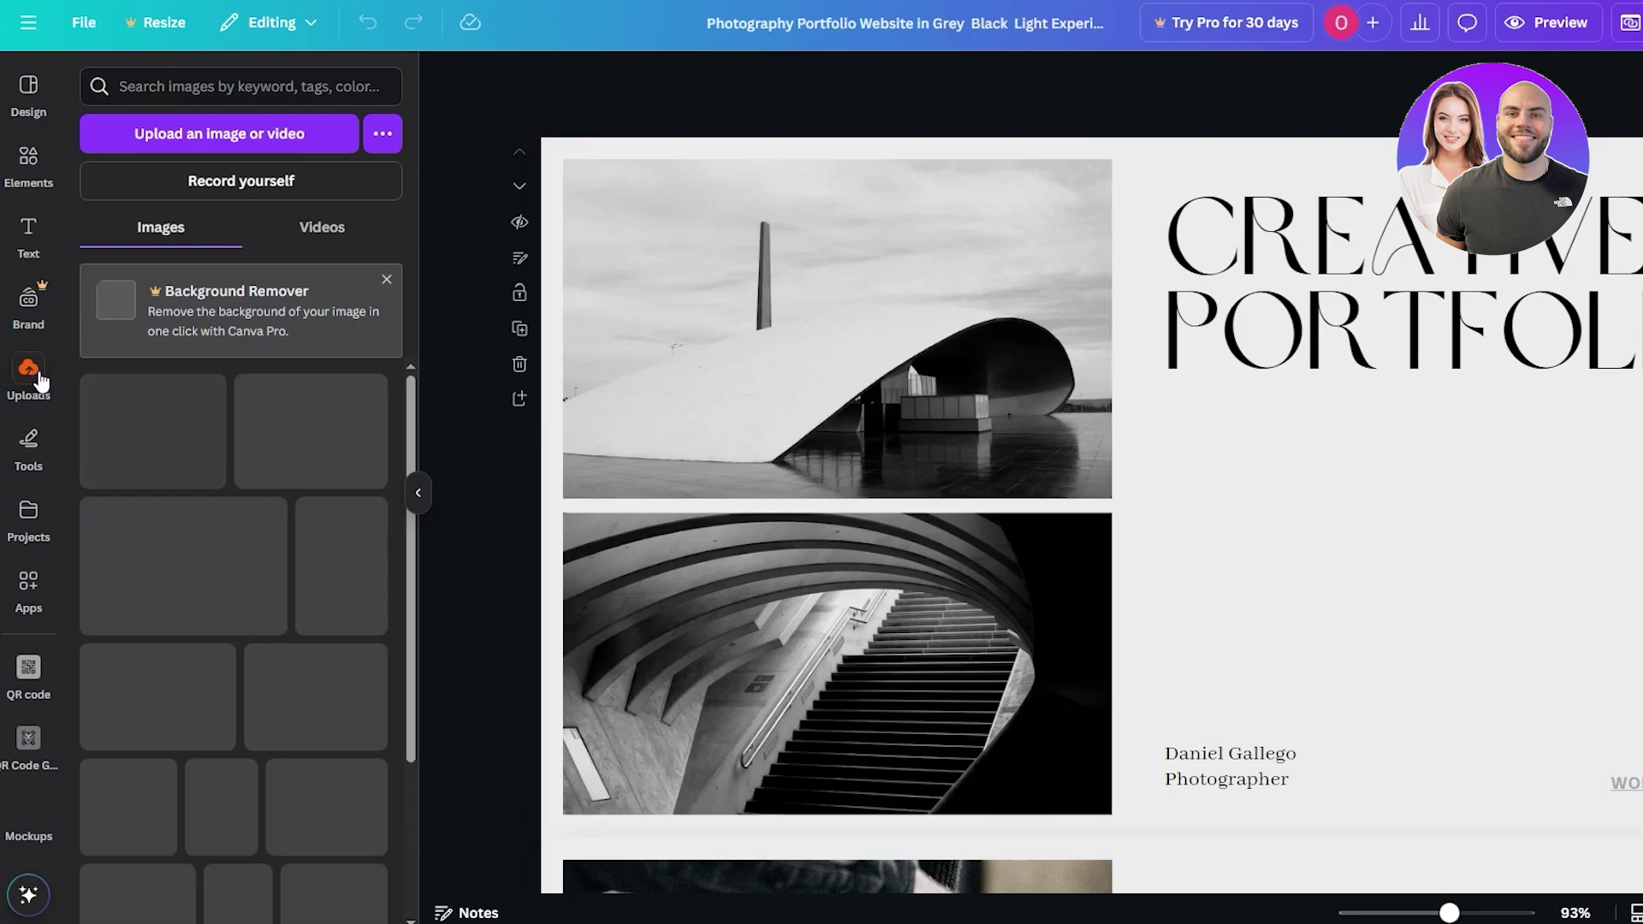
# Step: Upload all seven black-and-white photos from the Pictures folder
pyautogui.click(249, 155)
pyautogui.moveTo(989, 591); pyautogui.dragTo(1532, 299)
pyautogui.click(1402, 777)
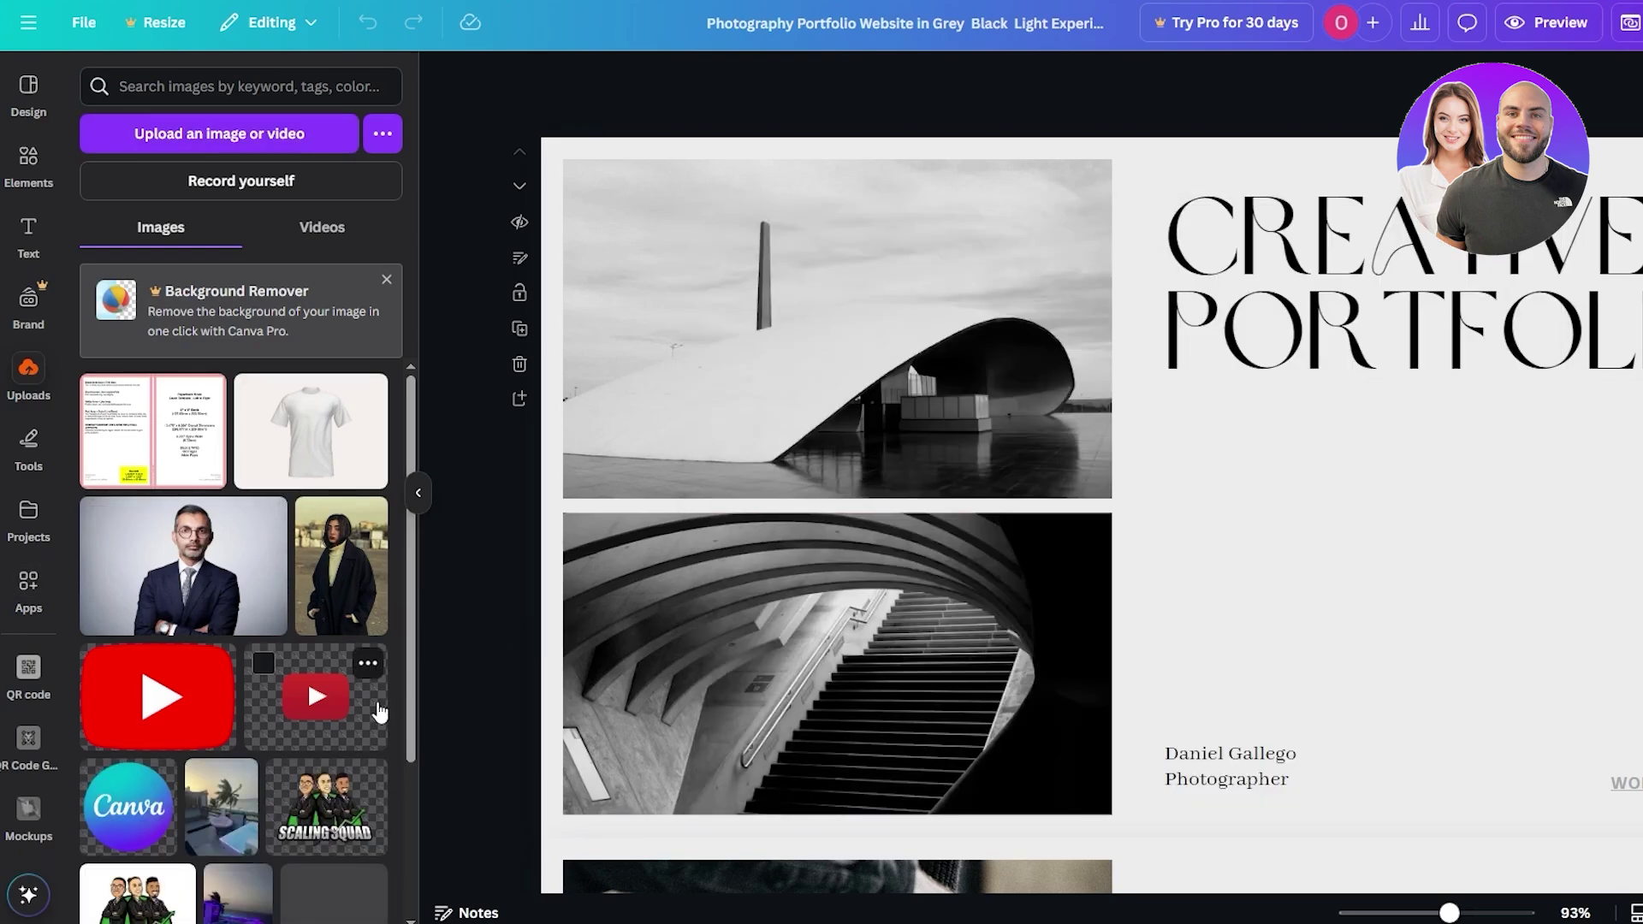
pyautogui.scroll(-2, 359, 651)
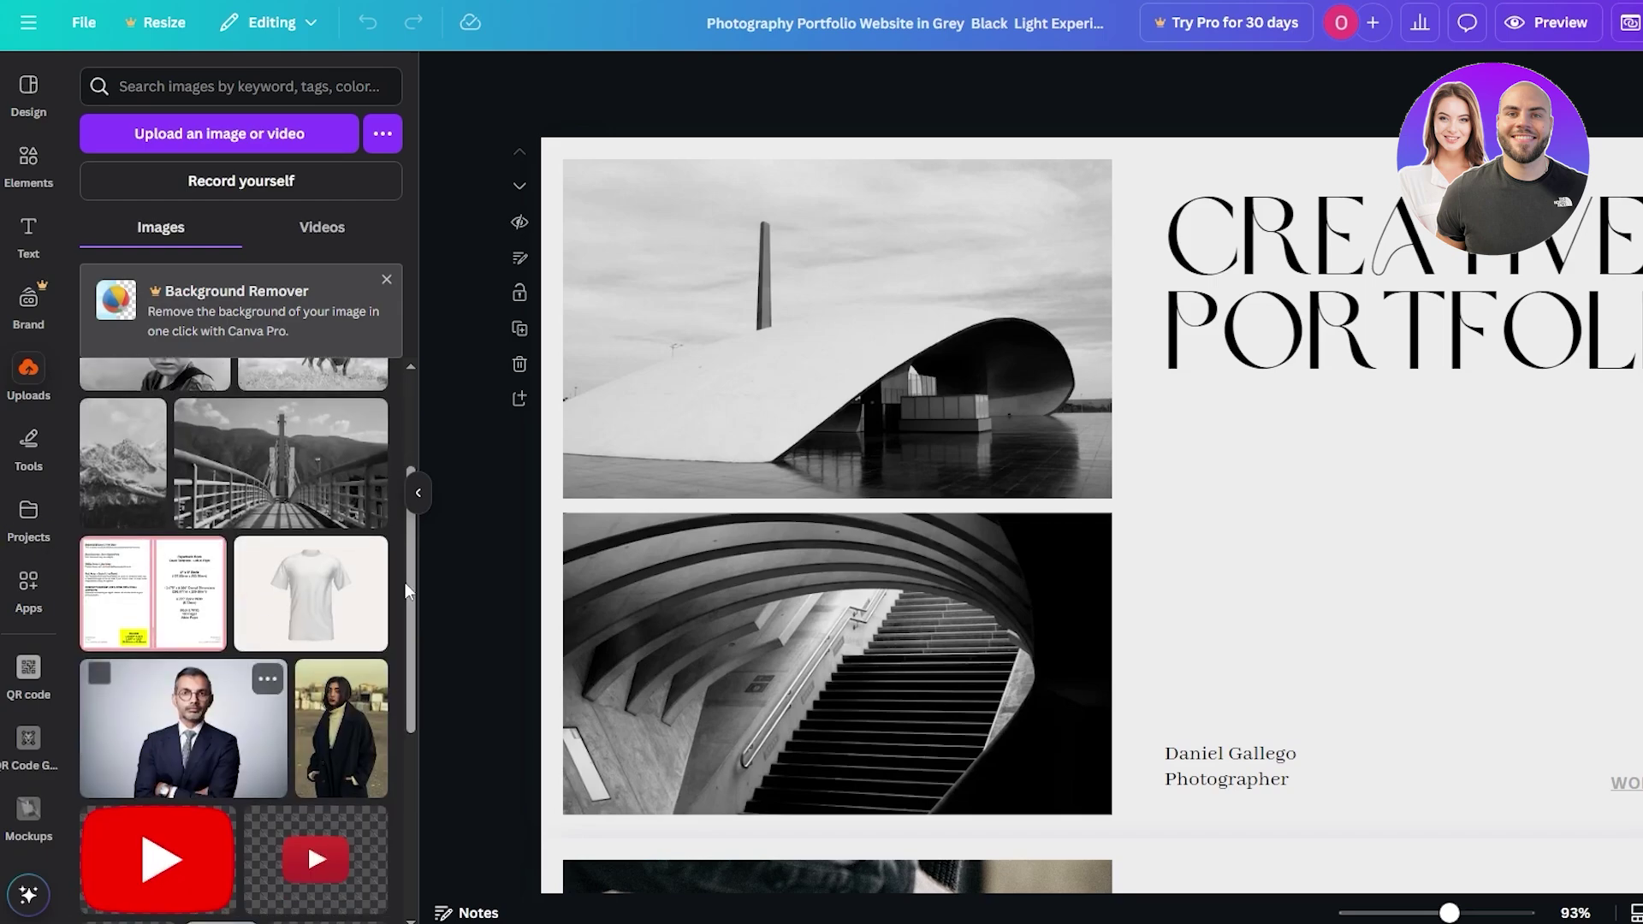
# Step: Put the umbrella woman photo into page 1's top image frame and check its crop
pyautogui.scroll(2, 357, 610)
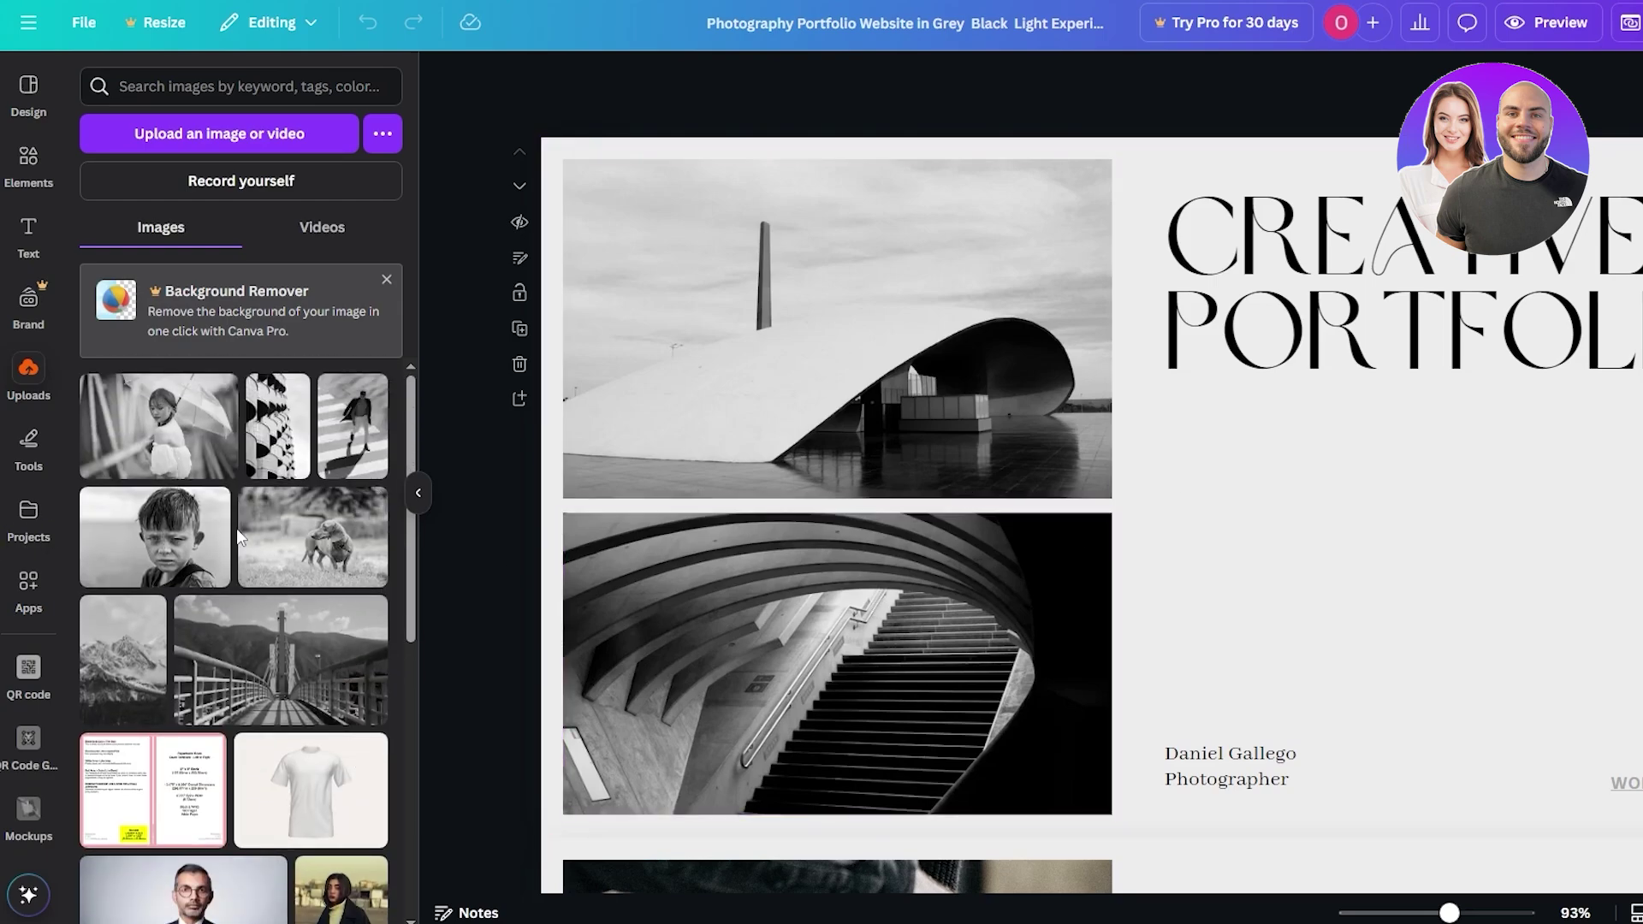
pyautogui.click(872, 373)
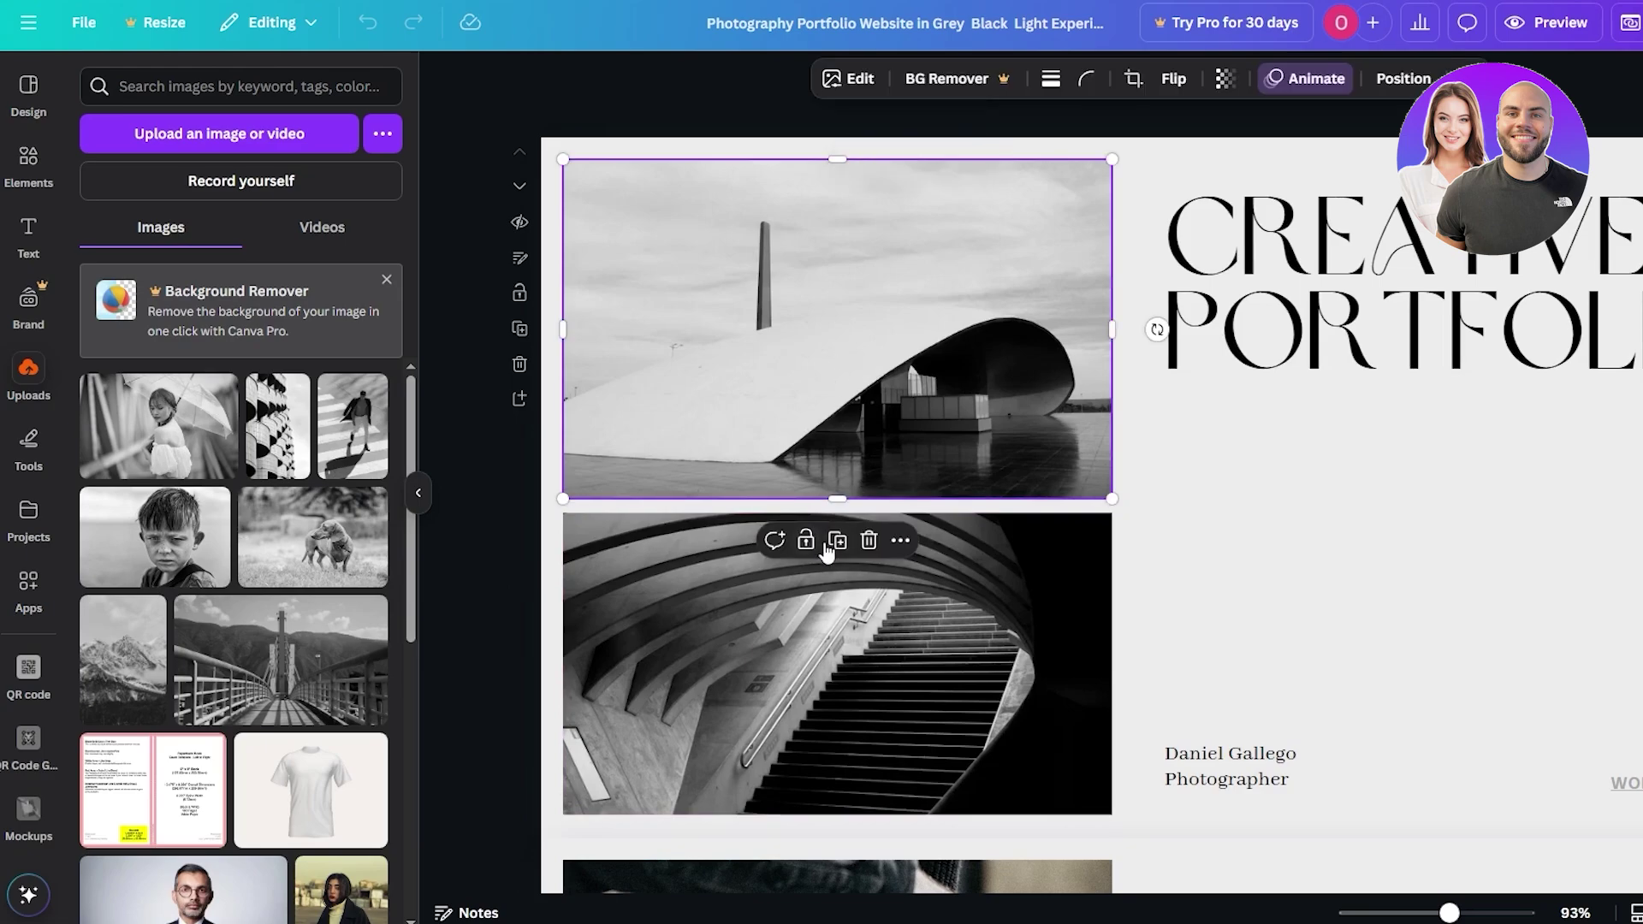
pyautogui.click(159, 426)
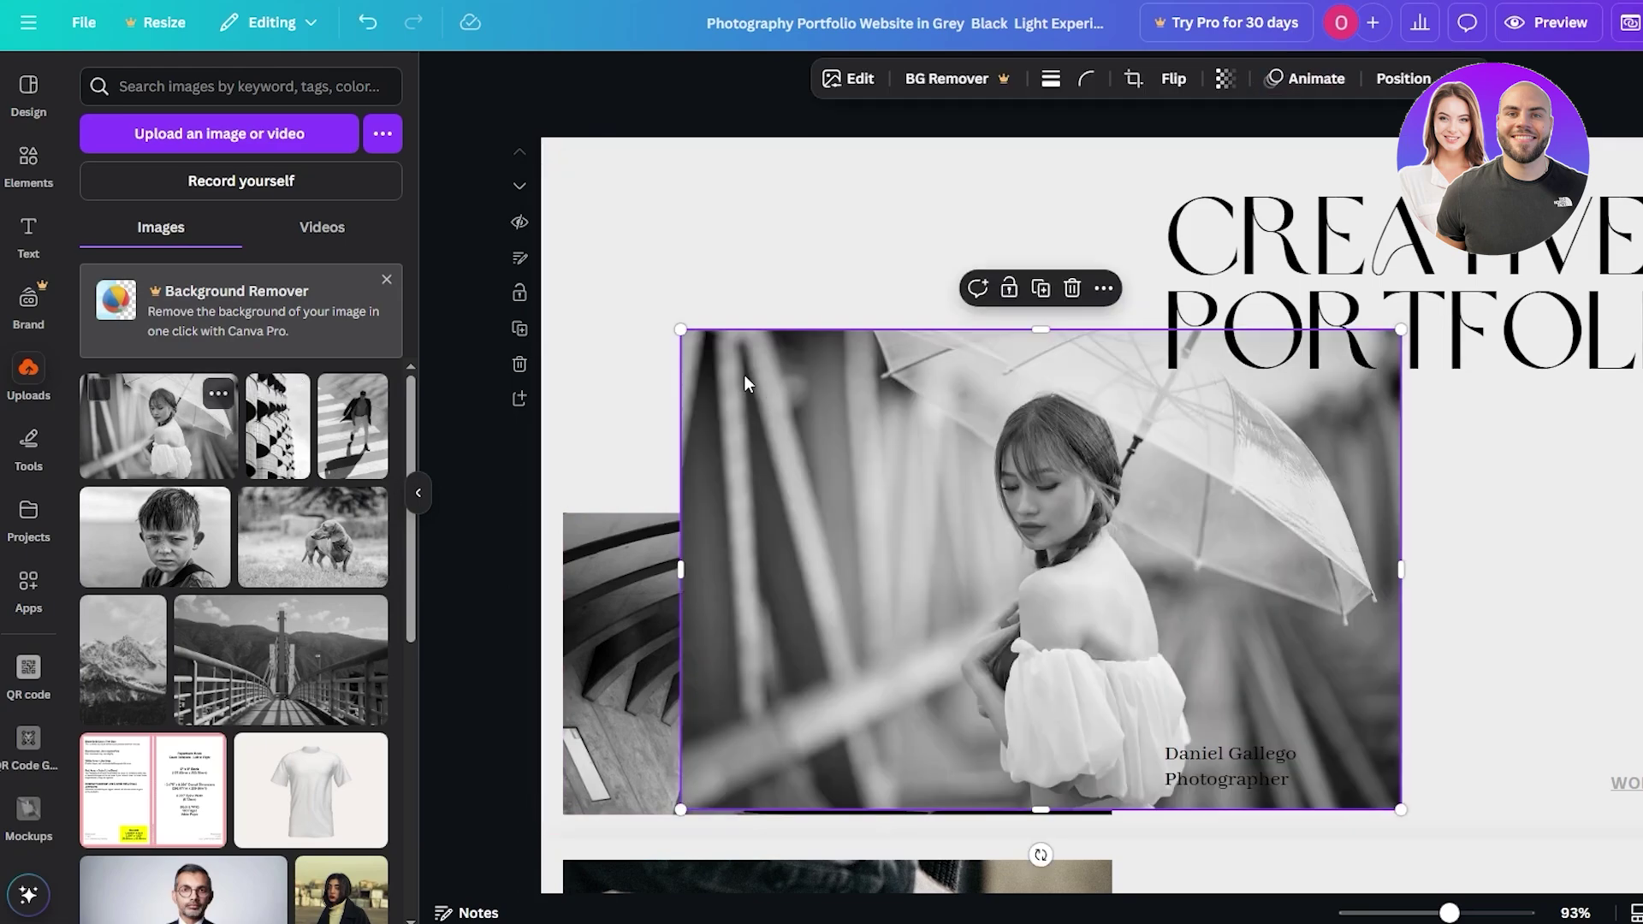
pyautogui.moveTo(984, 477); pyautogui.dragTo(869, 317)
pyautogui.hotkey('ctrl', 'z')
pyautogui.hotkey('ctrl', 'z')
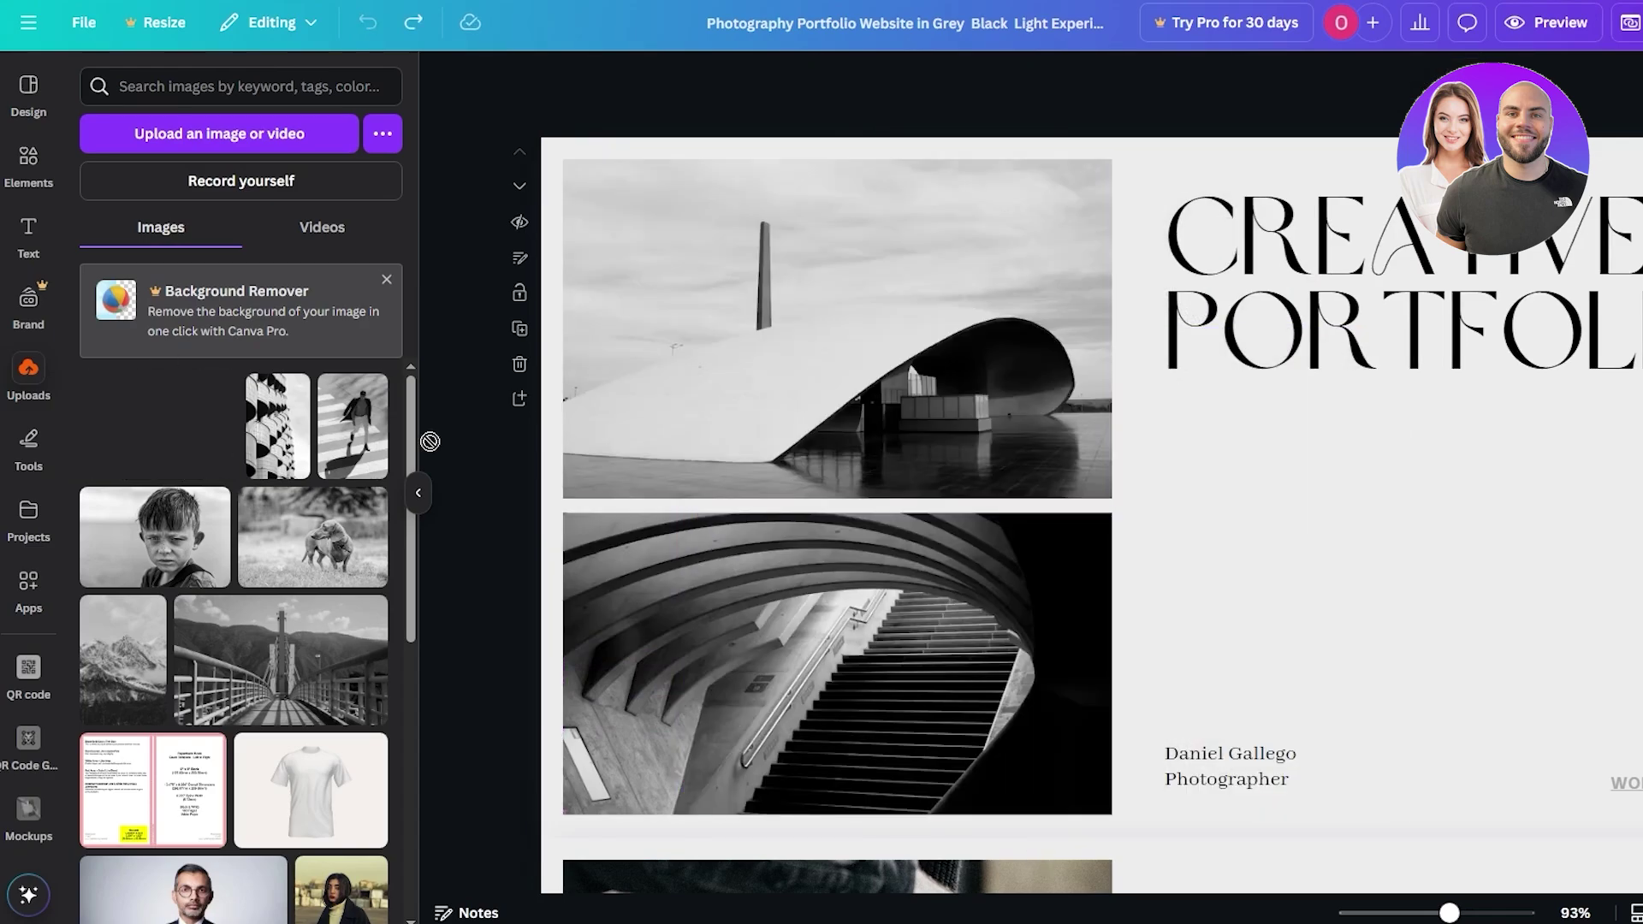
pyautogui.moveTo(430, 442); pyautogui.dragTo(722, 411)
pyautogui.doubleClick(722, 411)
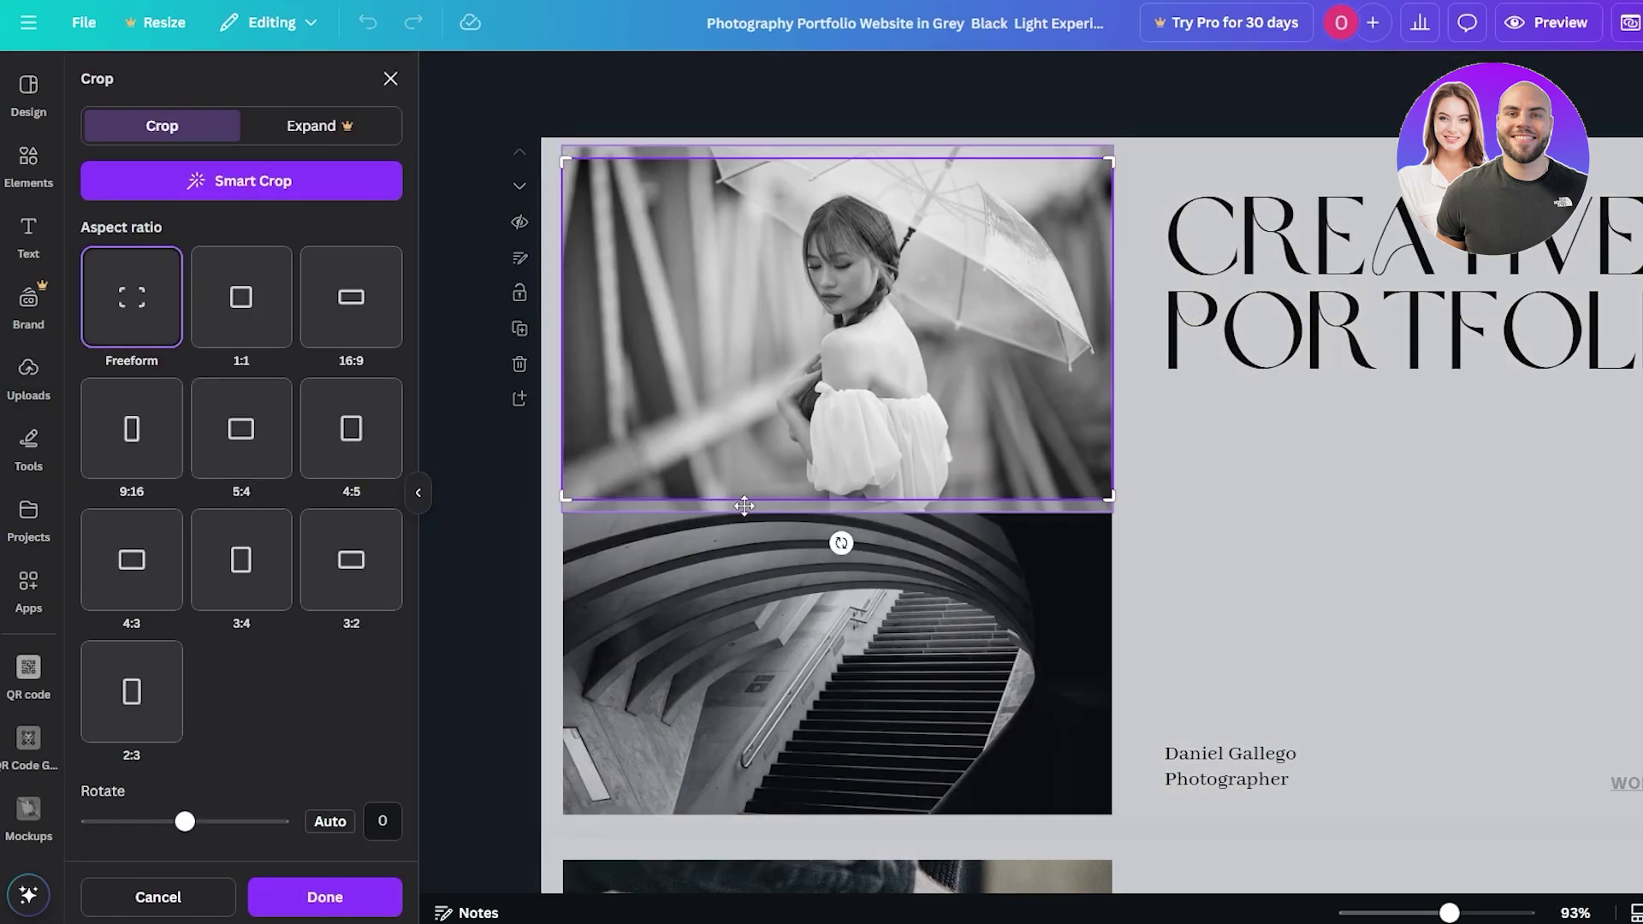
pyautogui.click(957, 613)
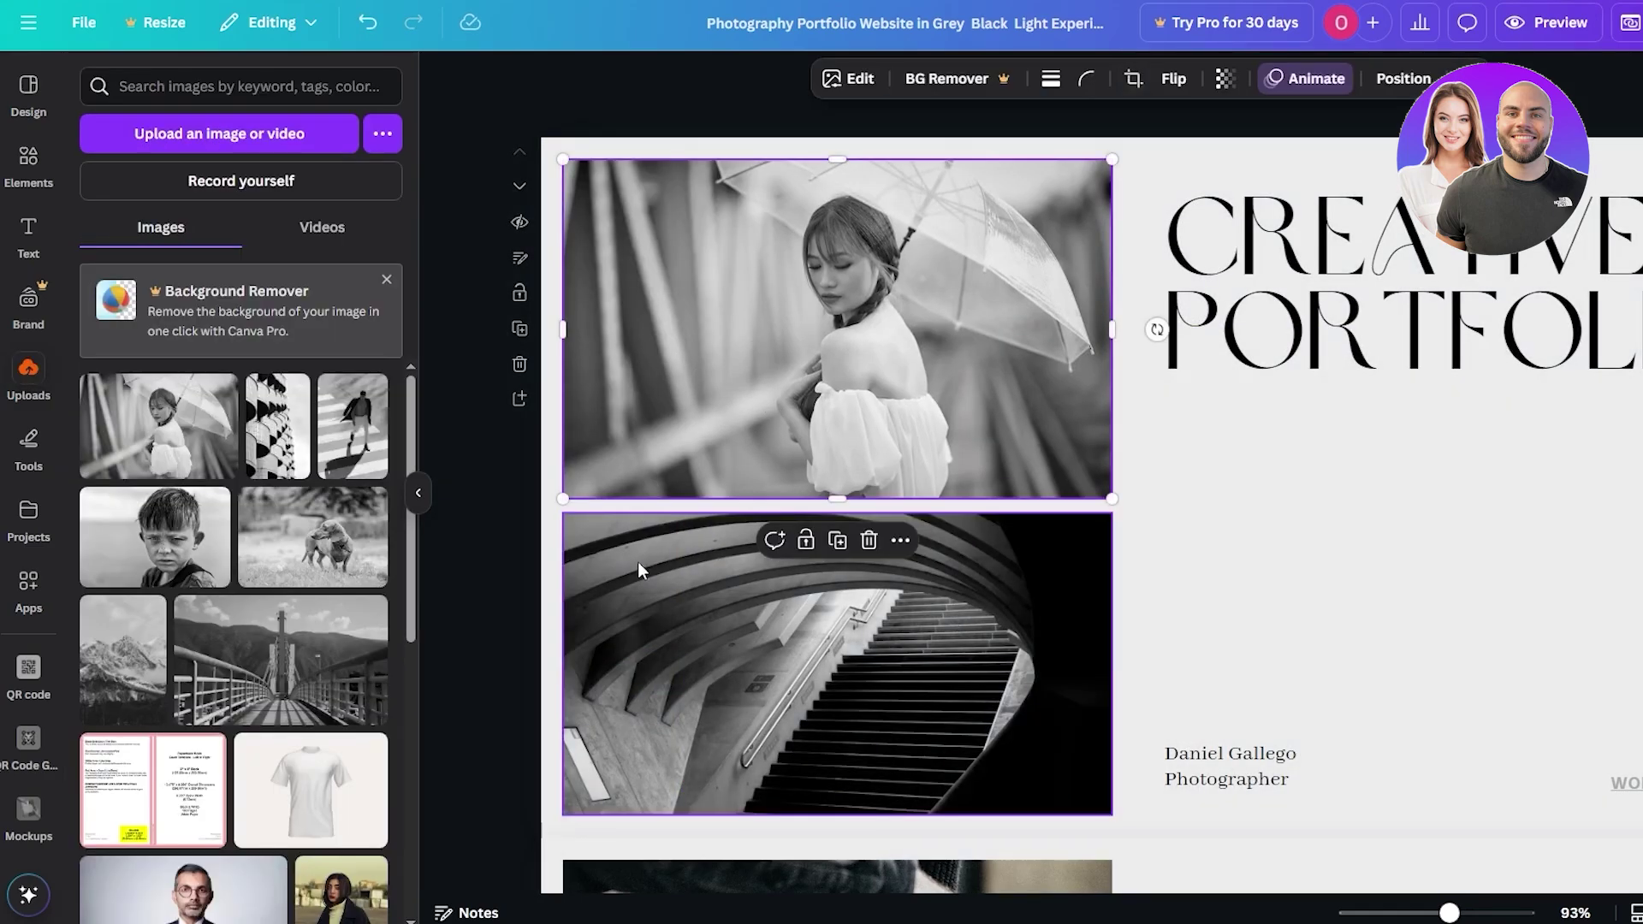
pyautogui.doubleClick(779, 276)
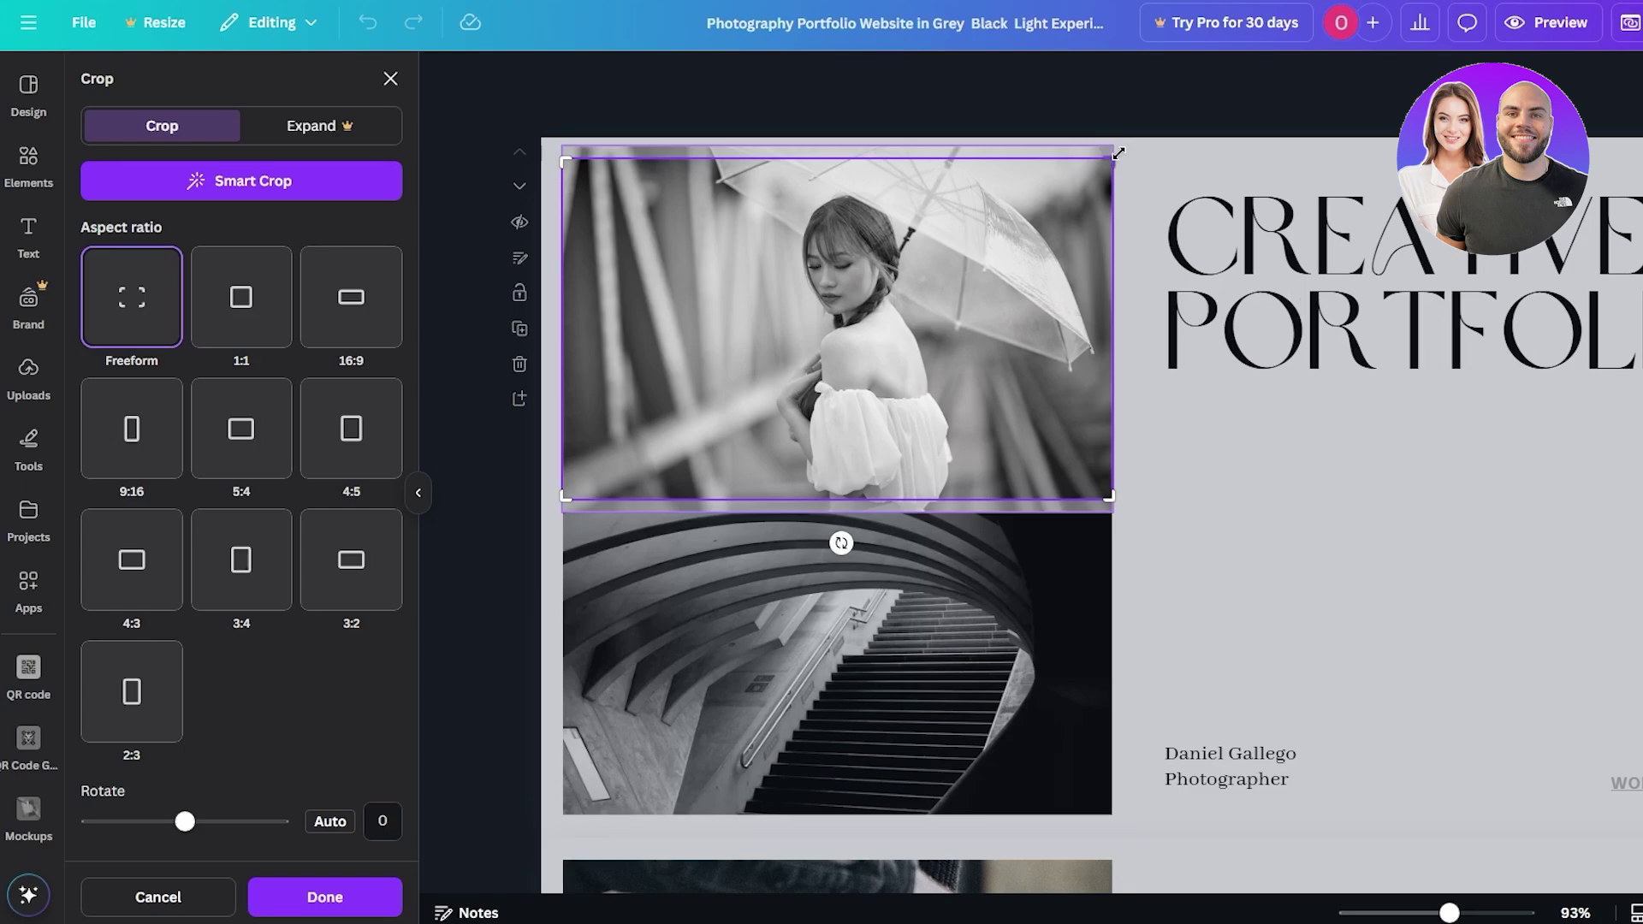
pyautogui.click(1163, 543)
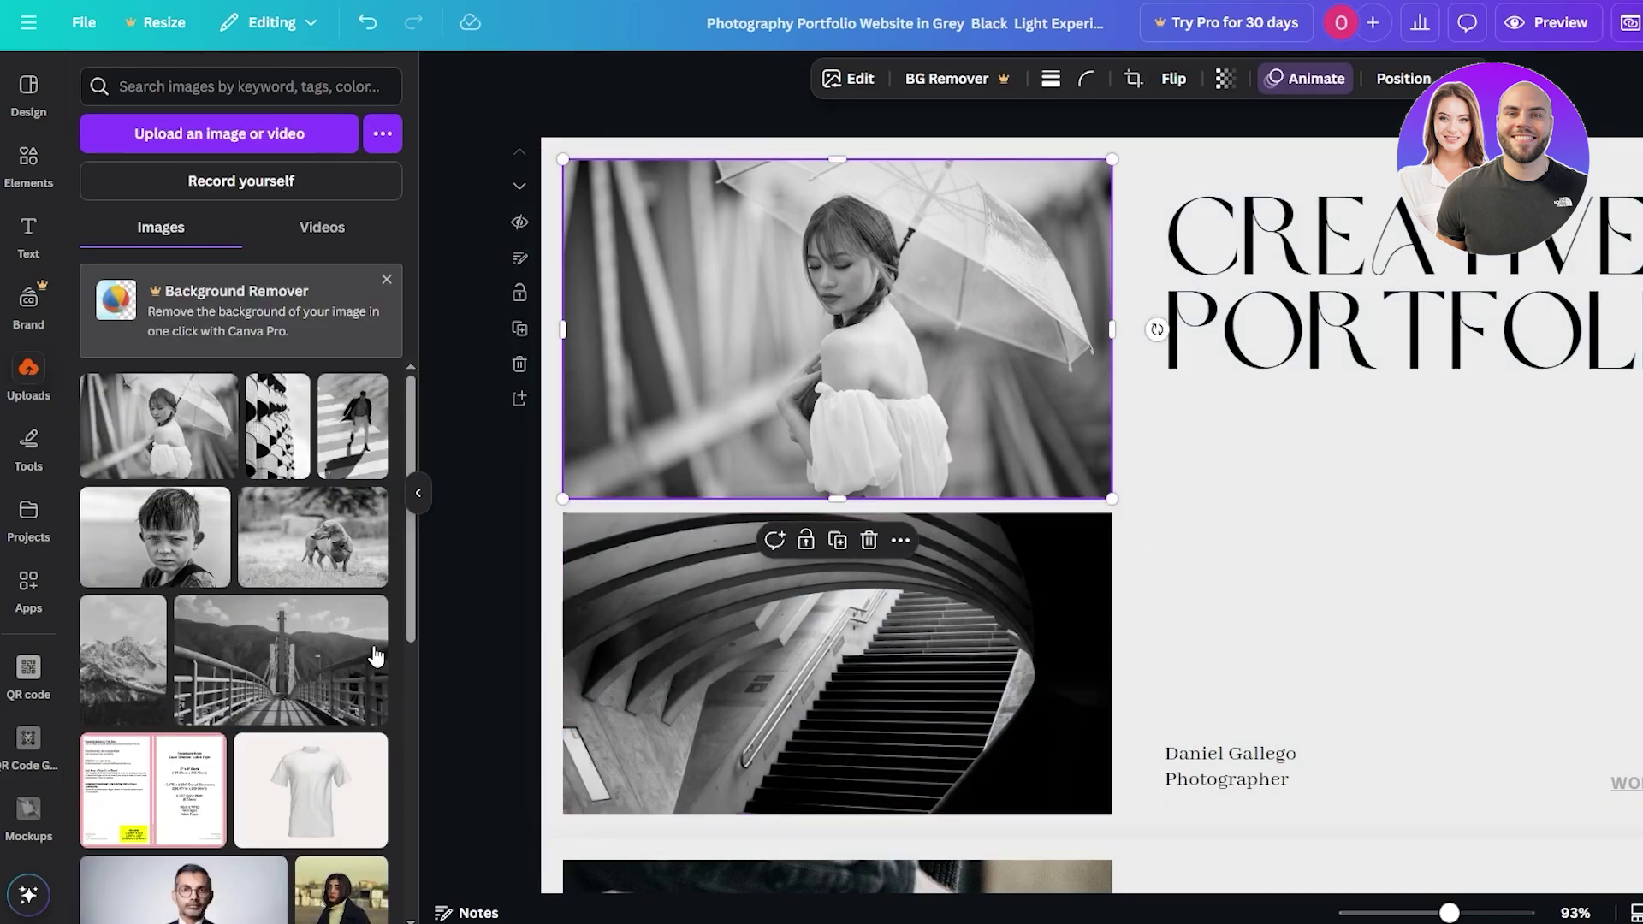
# Step: Drop the freckled boy portrait into the staircase frame and shift it down to fit his face
pyautogui.scroll(-3, 569, 655)
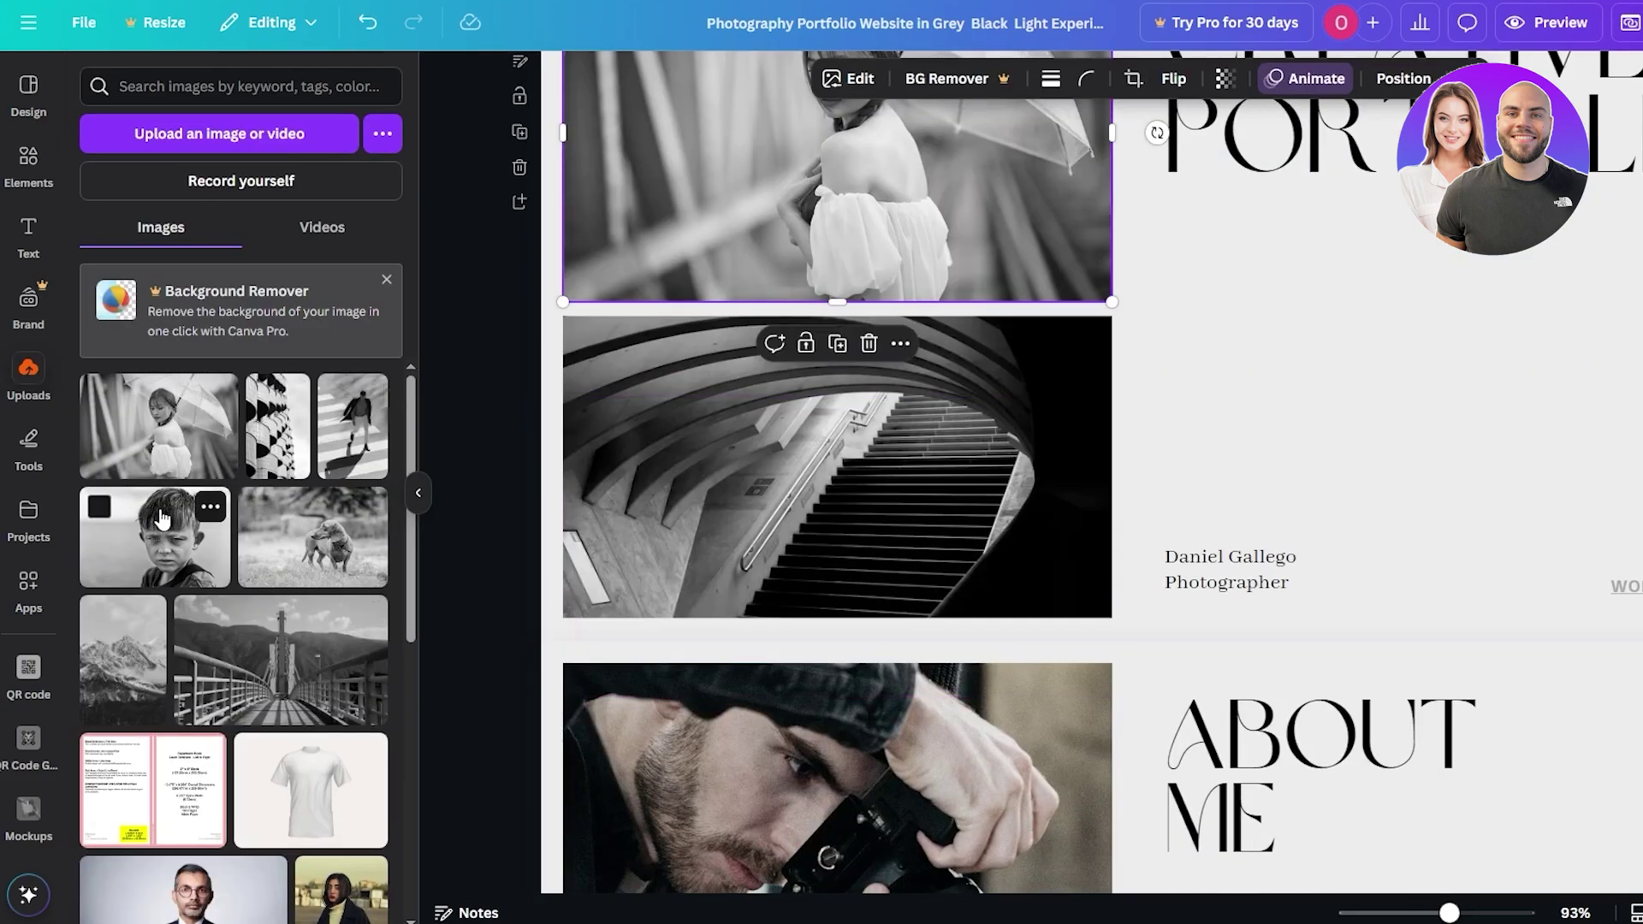
pyautogui.click(163, 520)
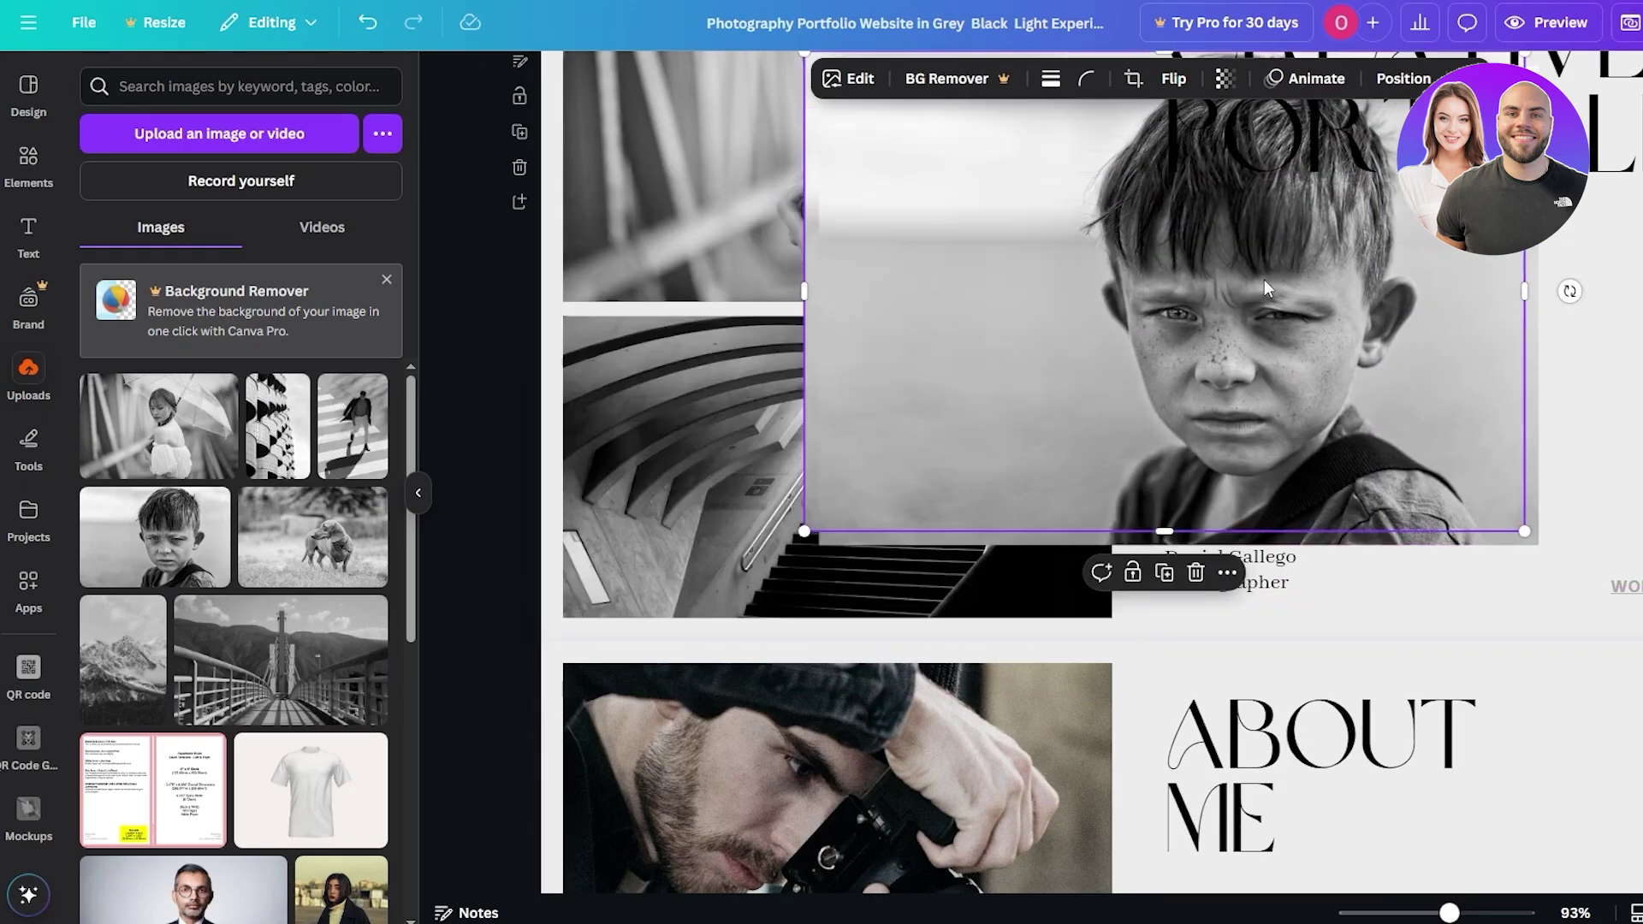
pyautogui.press('Delete')
pyautogui.moveTo(155, 537); pyautogui.dragTo(834, 505)
pyautogui.click(965, 479)
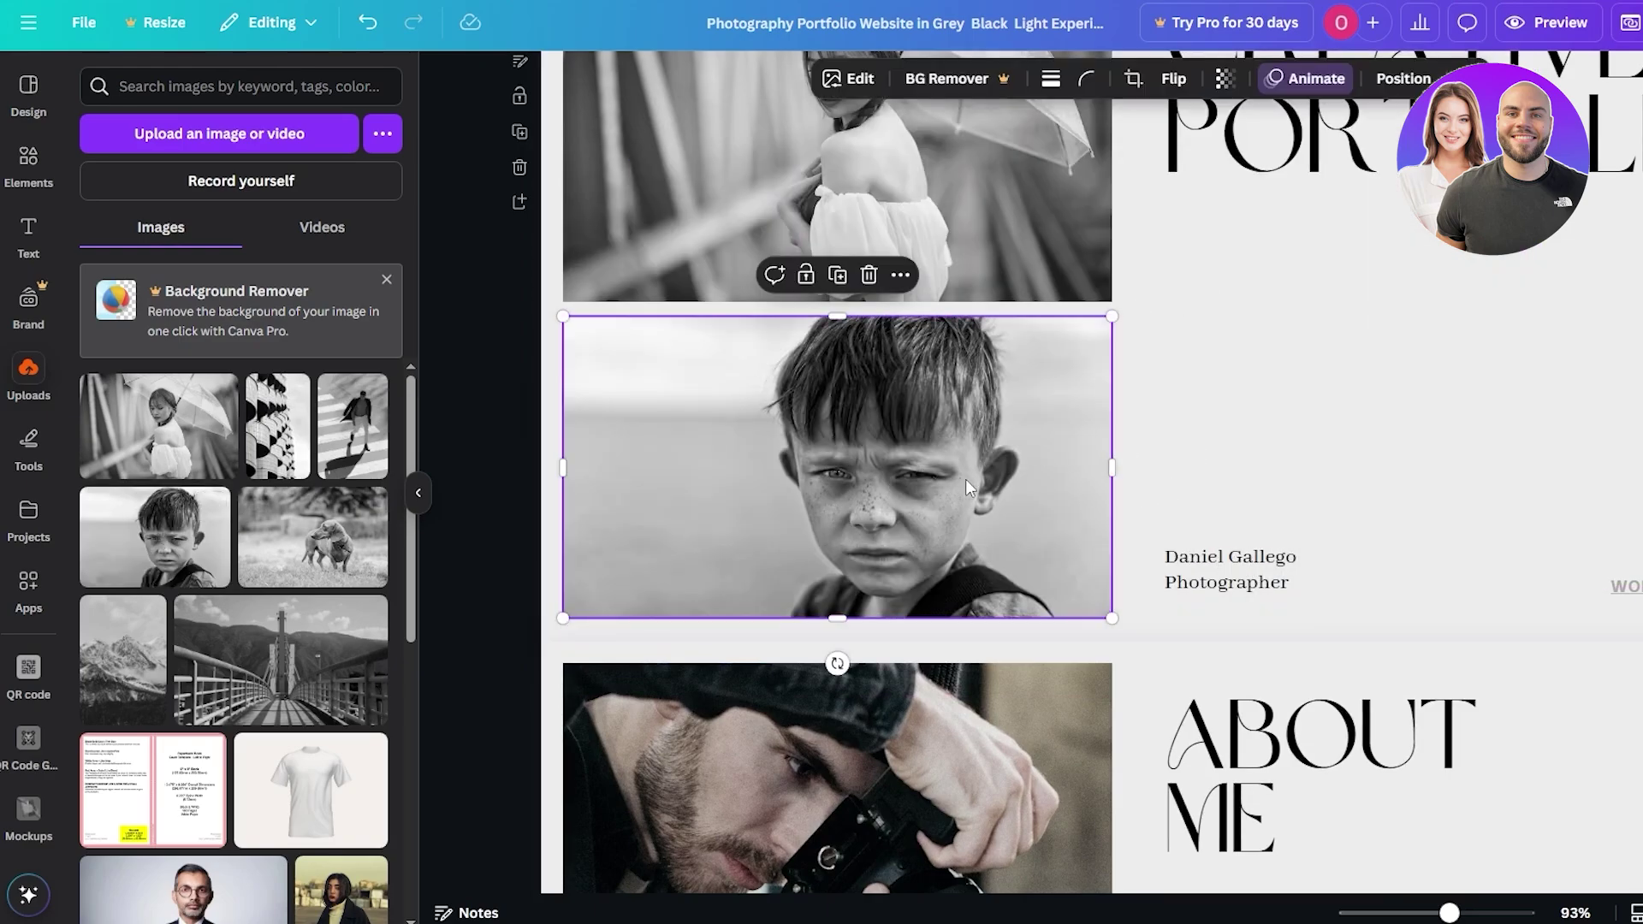
pyautogui.doubleClick(950, 411)
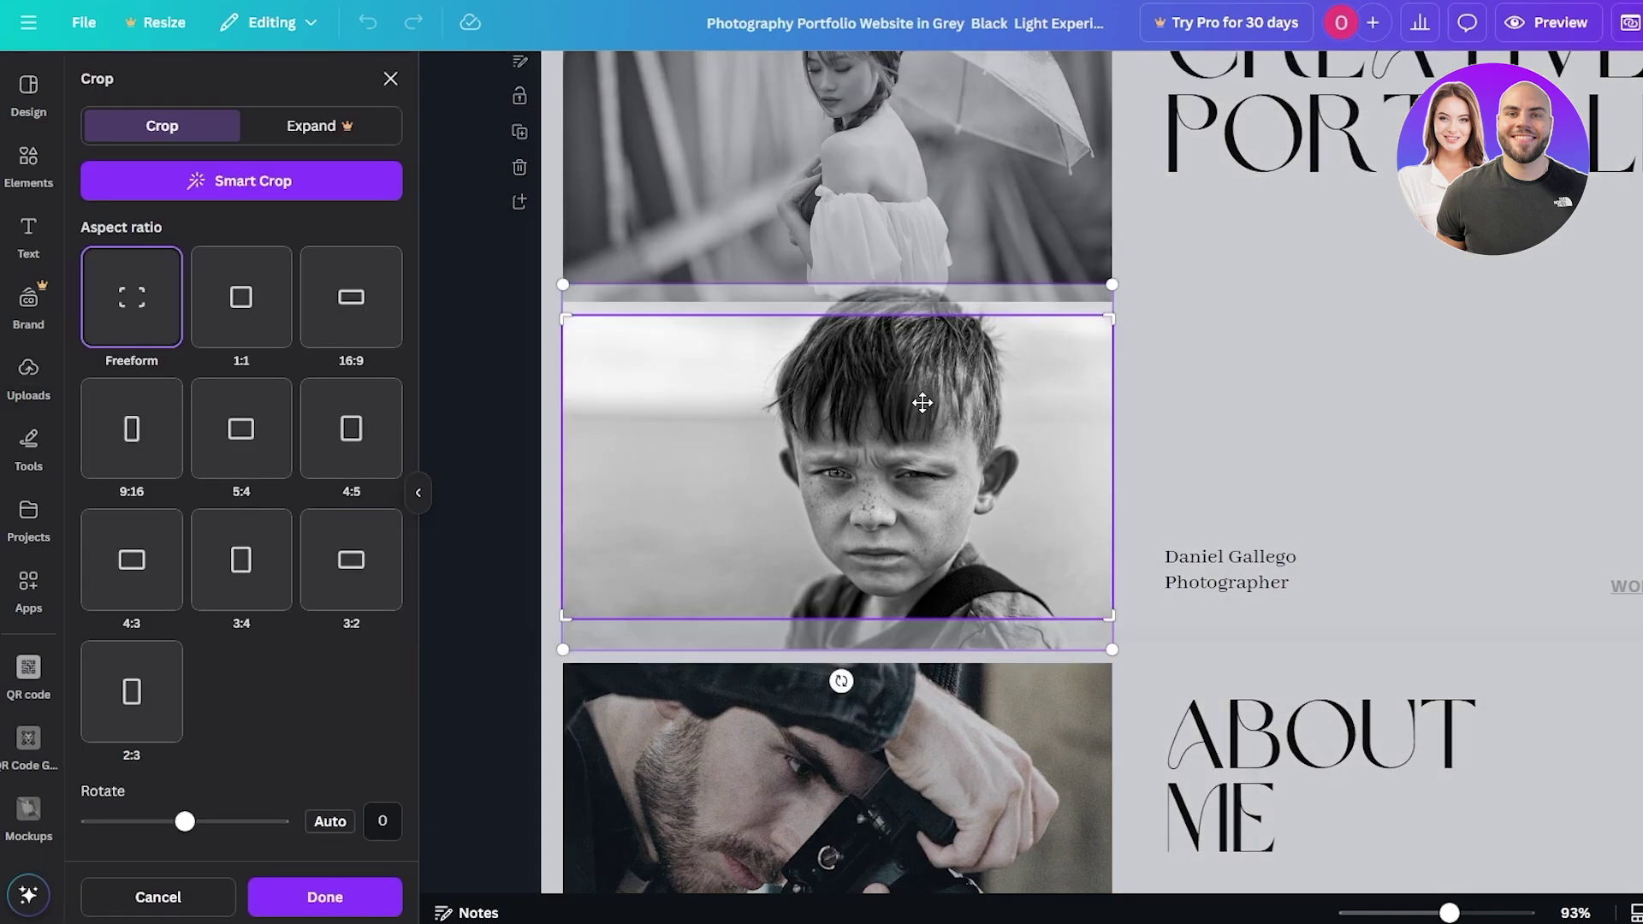
pyautogui.moveTo(923, 402); pyautogui.dragTo(939, 432)
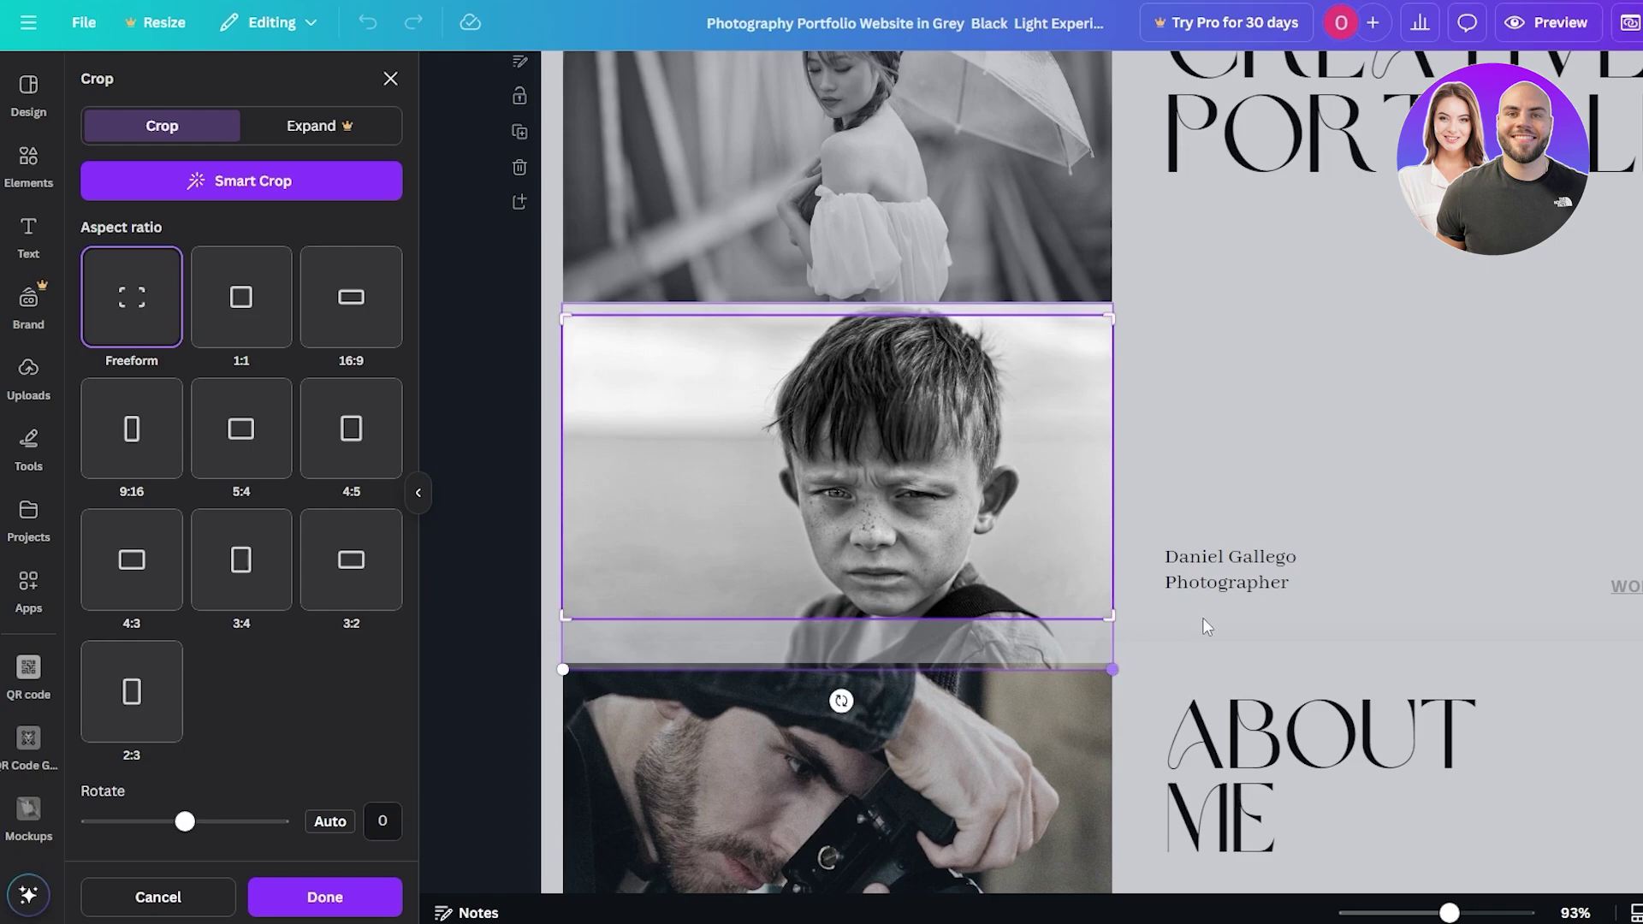
pyautogui.click(1390, 484)
pyautogui.scroll(-4, 784, 517)
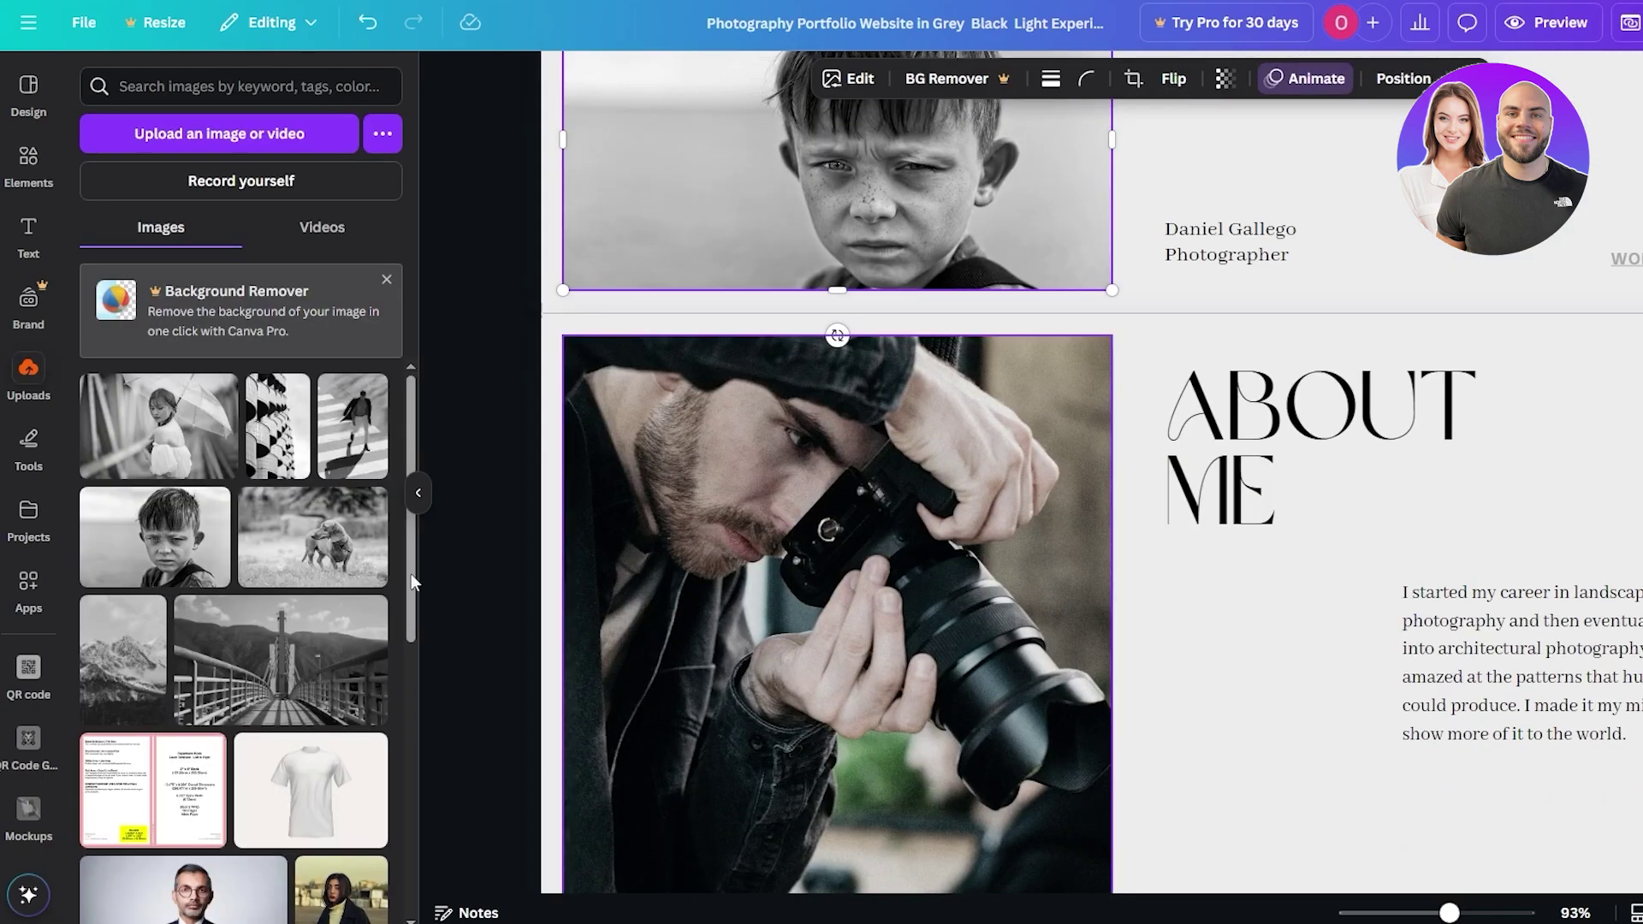
# Step: Replace the About Me camera-man photo with the crosswalk shot
pyautogui.scroll(-3, 904, 614)
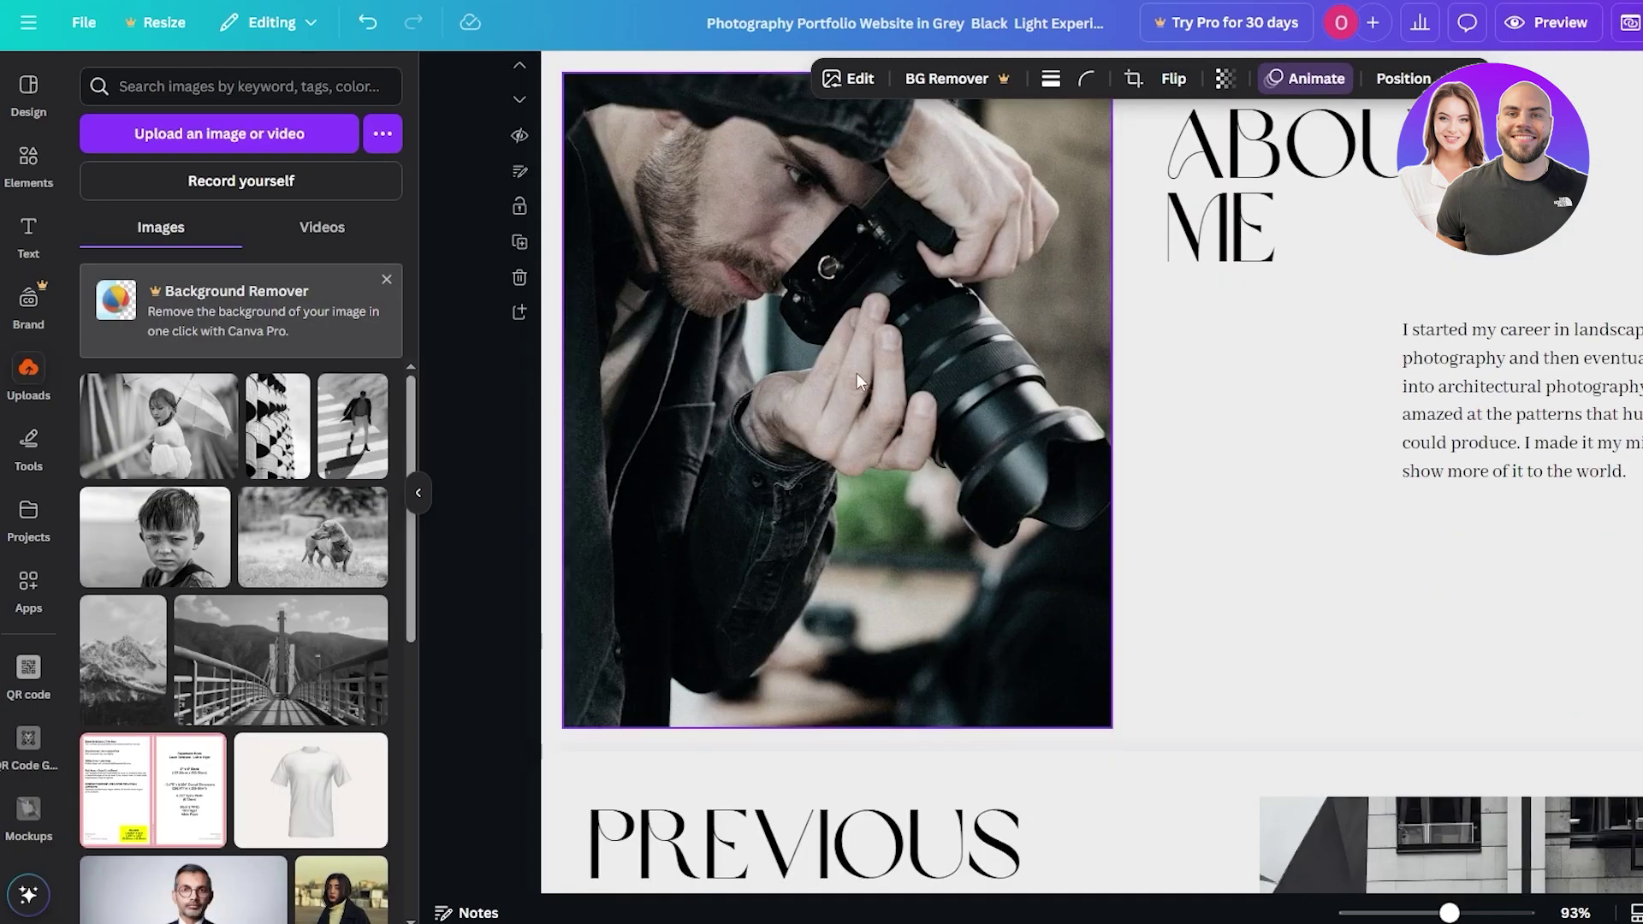
pyautogui.moveTo(347, 389); pyautogui.dragTo(753, 479)
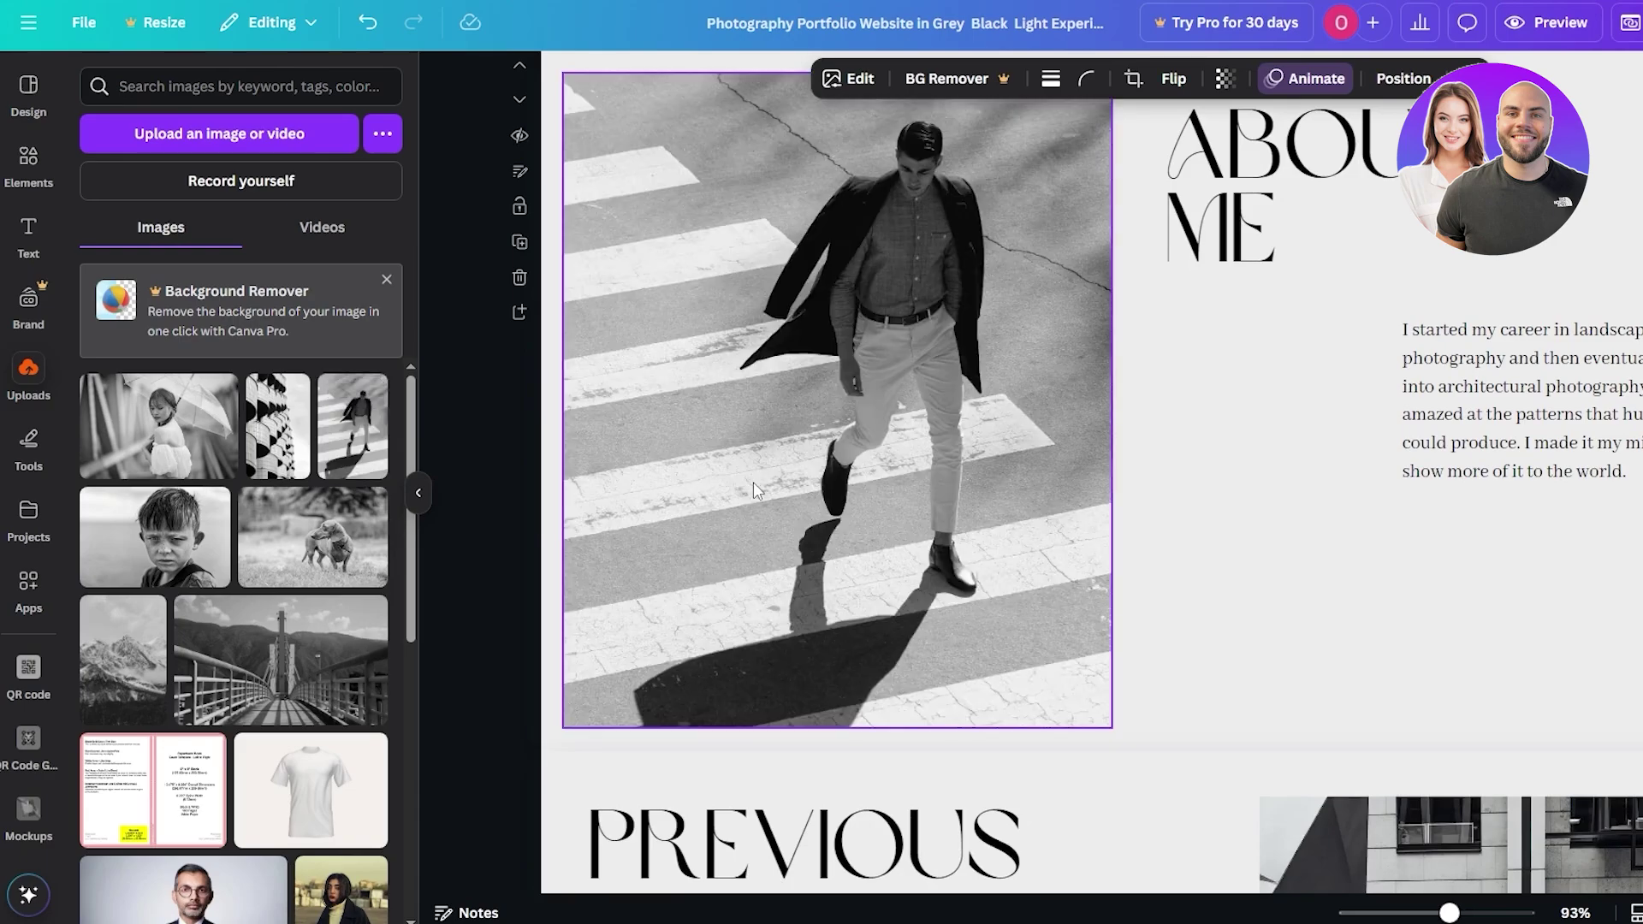
pyautogui.scroll(2, 1113, 694)
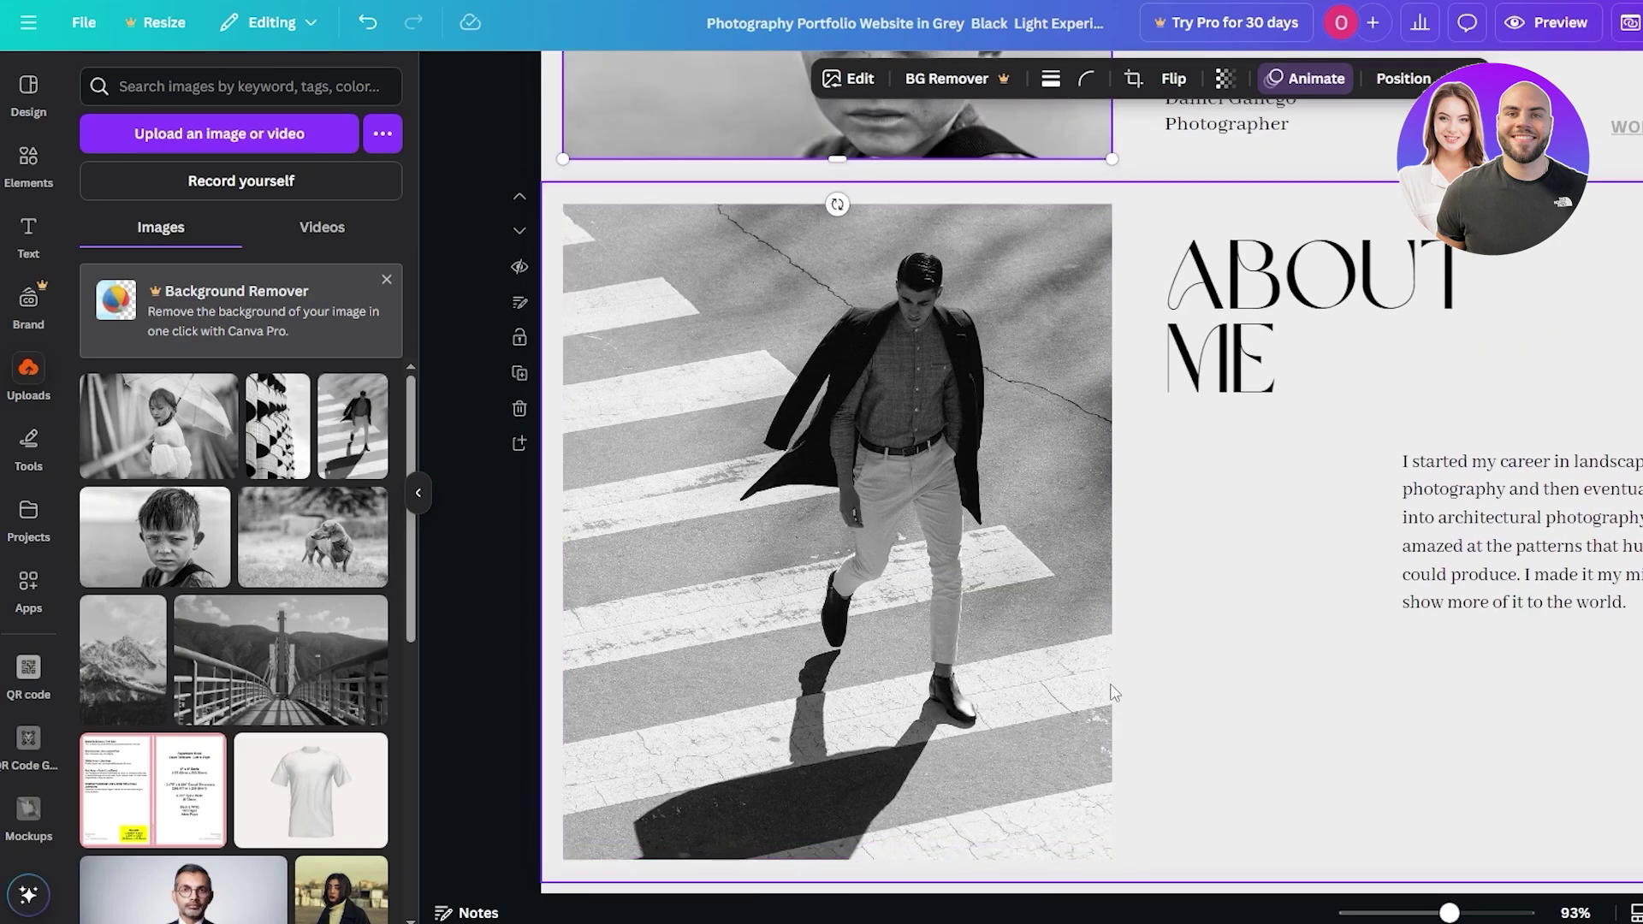
pyautogui.scroll(-3, 368, 507)
# Step: Fill the Previous Work frames with the balcony facade and bridge photos
pyautogui.scroll(-5, 928, 493)
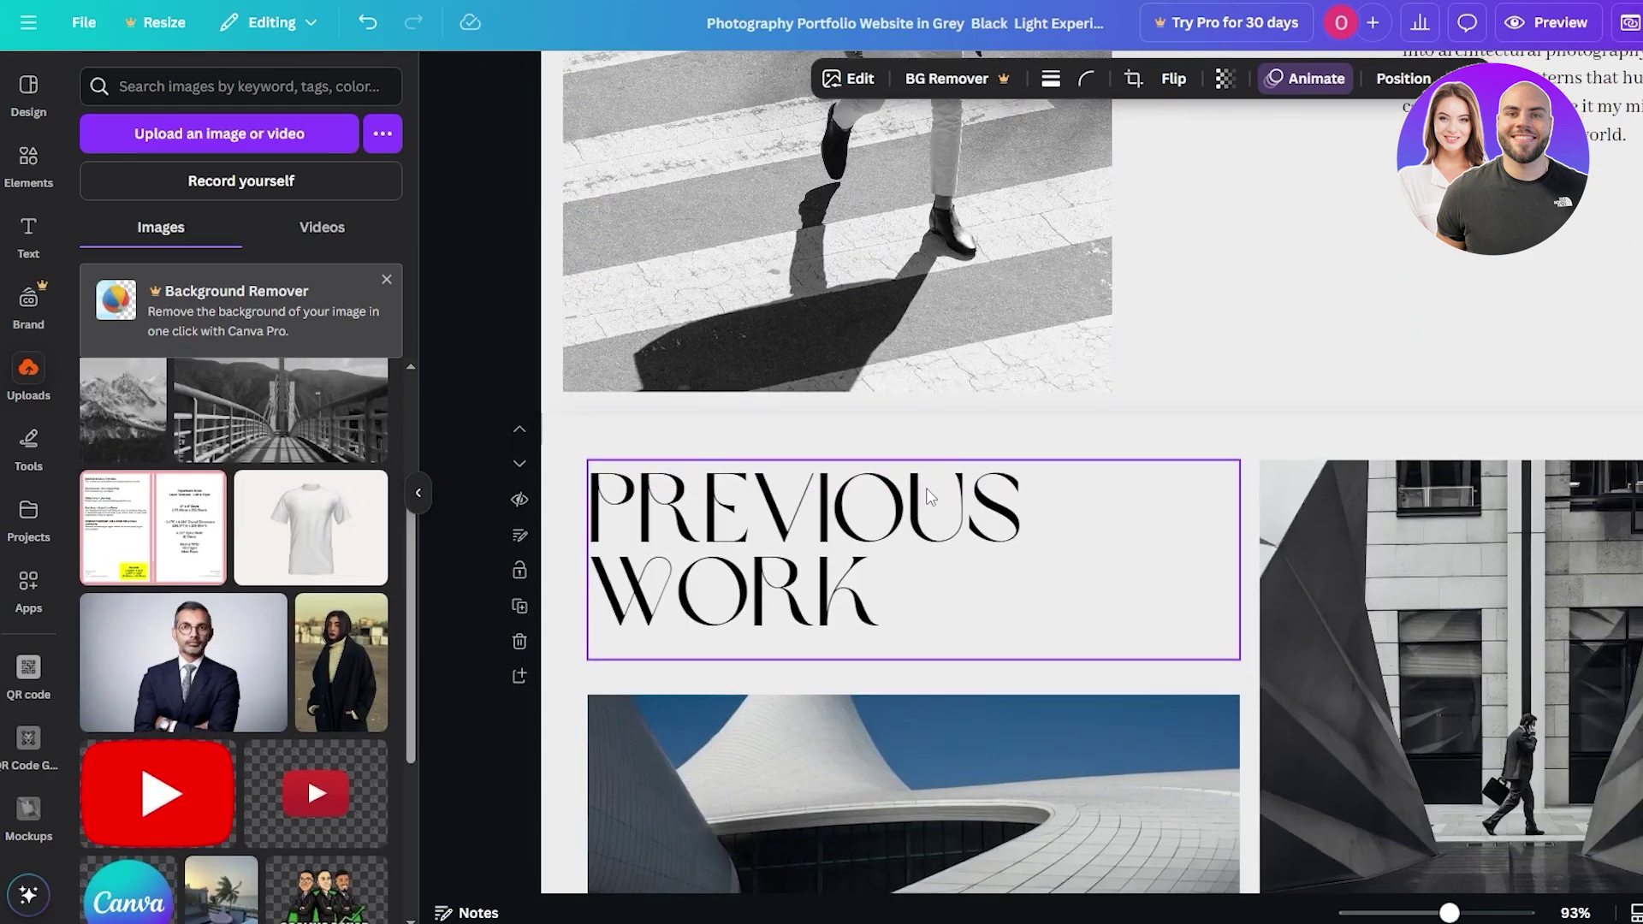
pyautogui.scroll(-4, 930, 496)
pyautogui.scroll(2, 282, 599)
pyautogui.scroll(2, 526, 604)
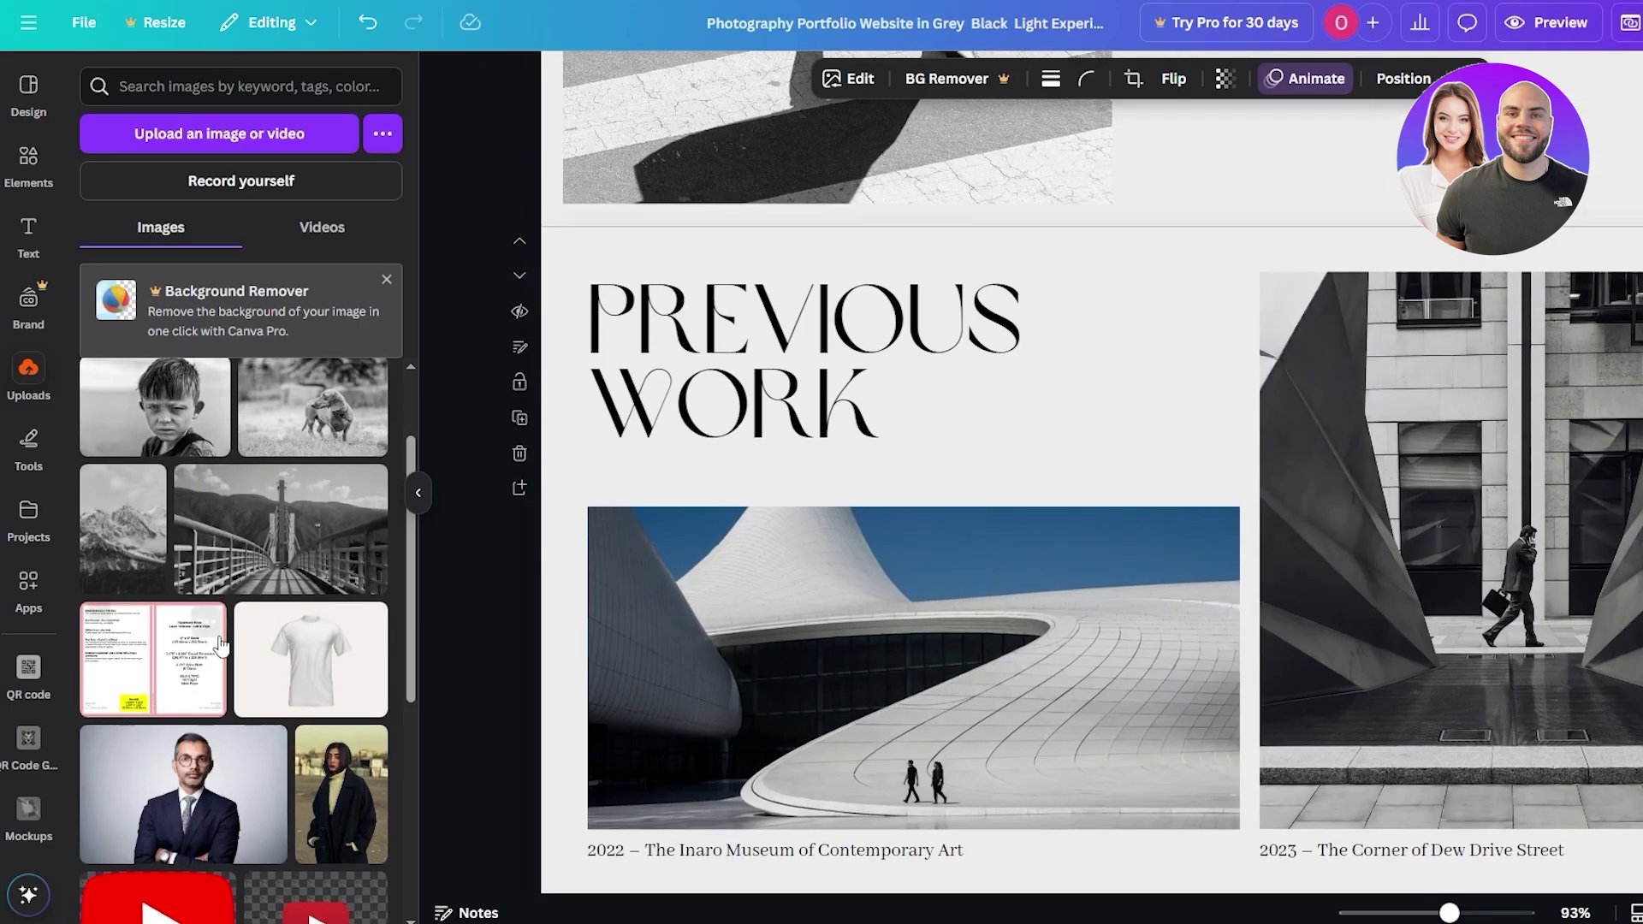
pyautogui.scroll(-2, 221, 643)
pyautogui.scroll(4, 318, 614)
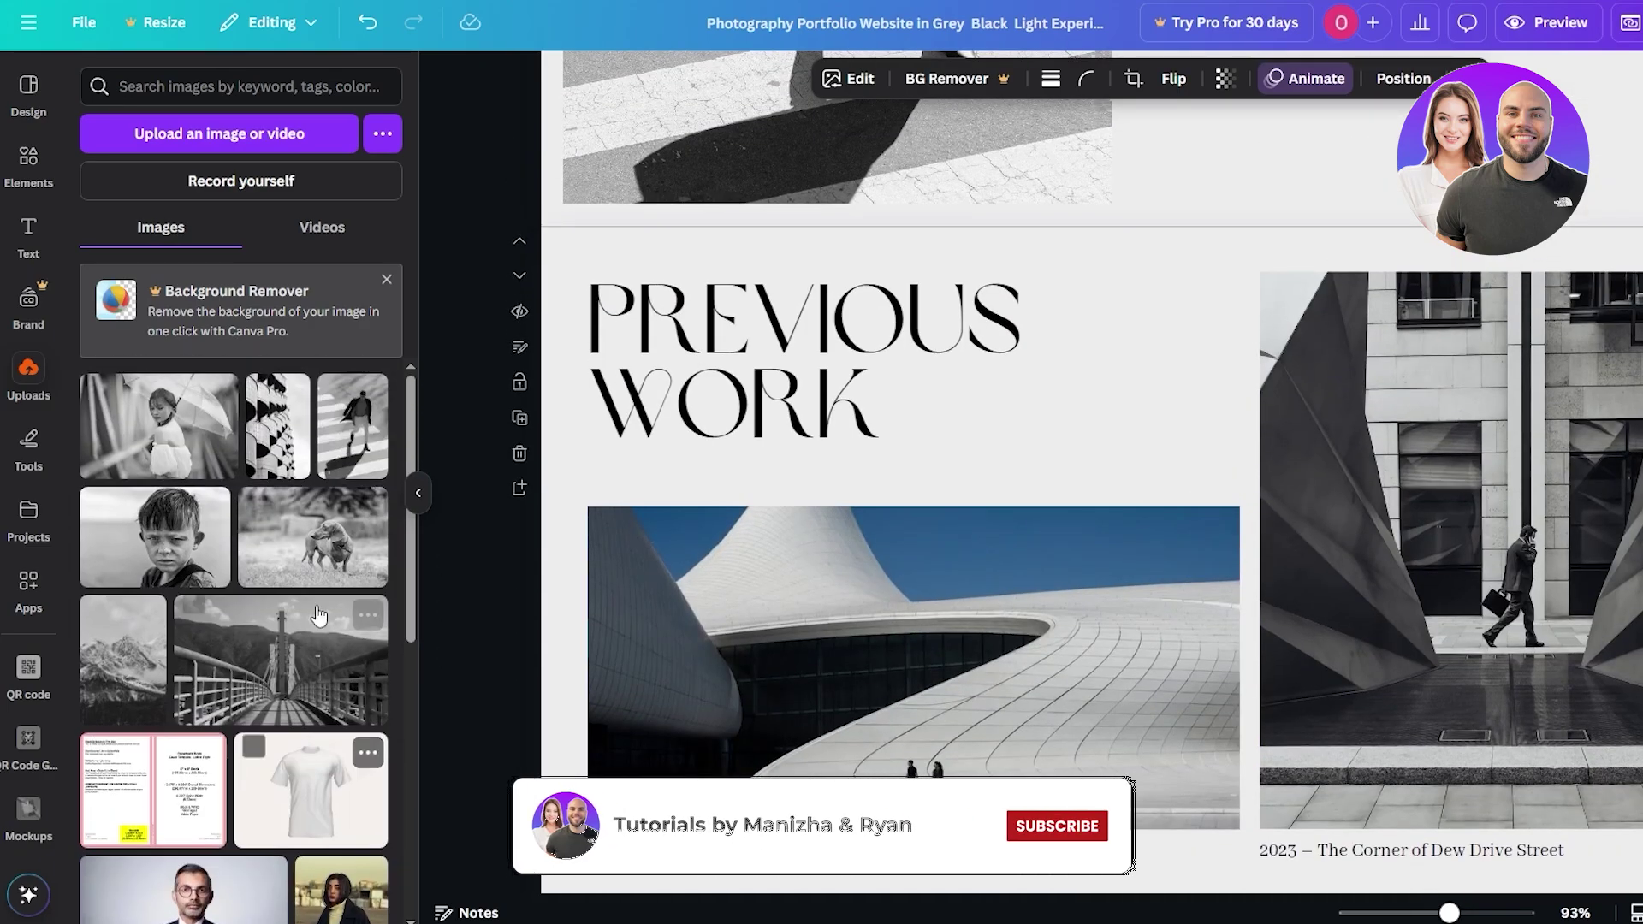
pyautogui.moveTo(277, 426); pyautogui.dragTo(1428, 526)
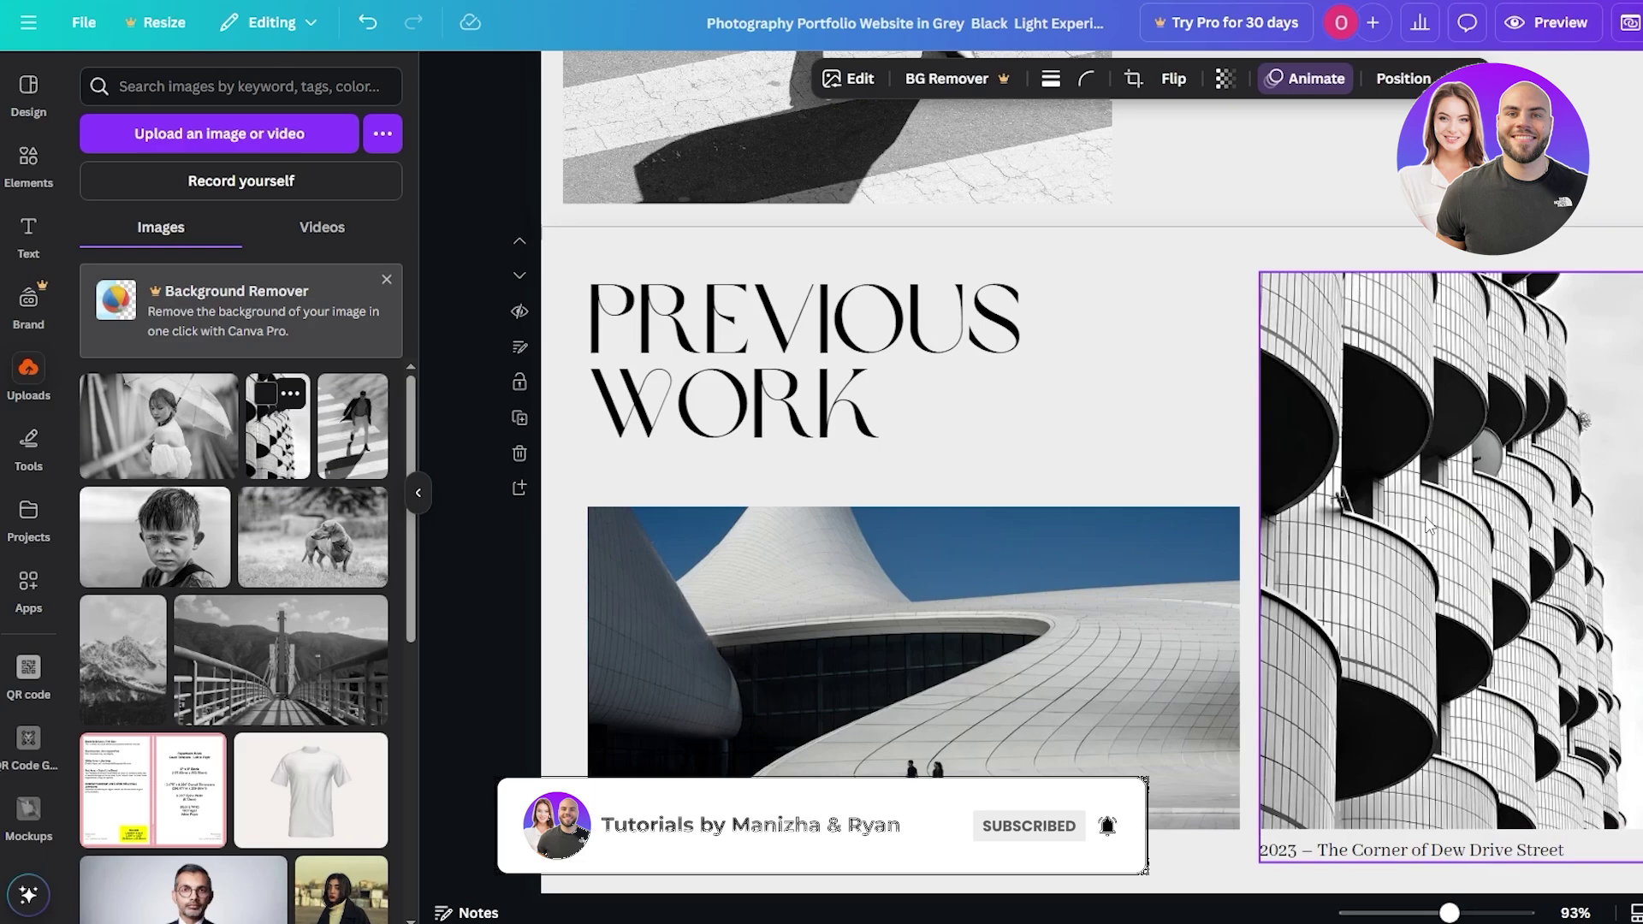
pyautogui.moveTo(282, 659); pyautogui.dragTo(887, 724)
pyautogui.scroll(-6, 969, 604)
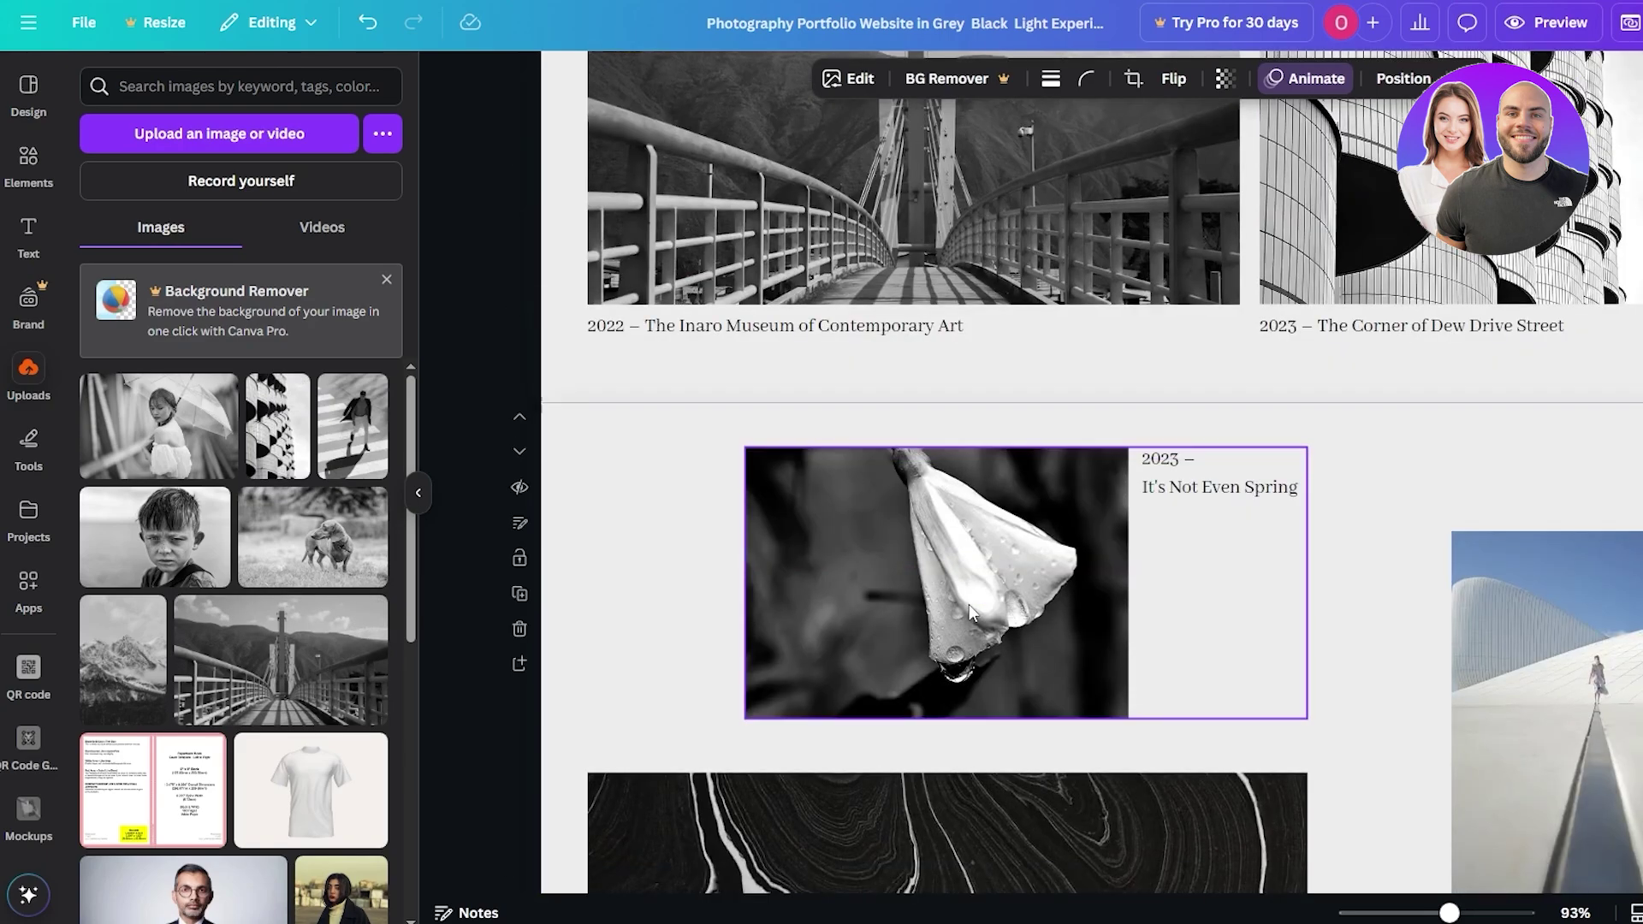
# Step: Scroll through the later portfolio sections, then back up to the CREATIVE PORTFOLIO page
pyautogui.scroll(-4, 969, 604)
pyautogui.scroll(-4, 1318, 569)
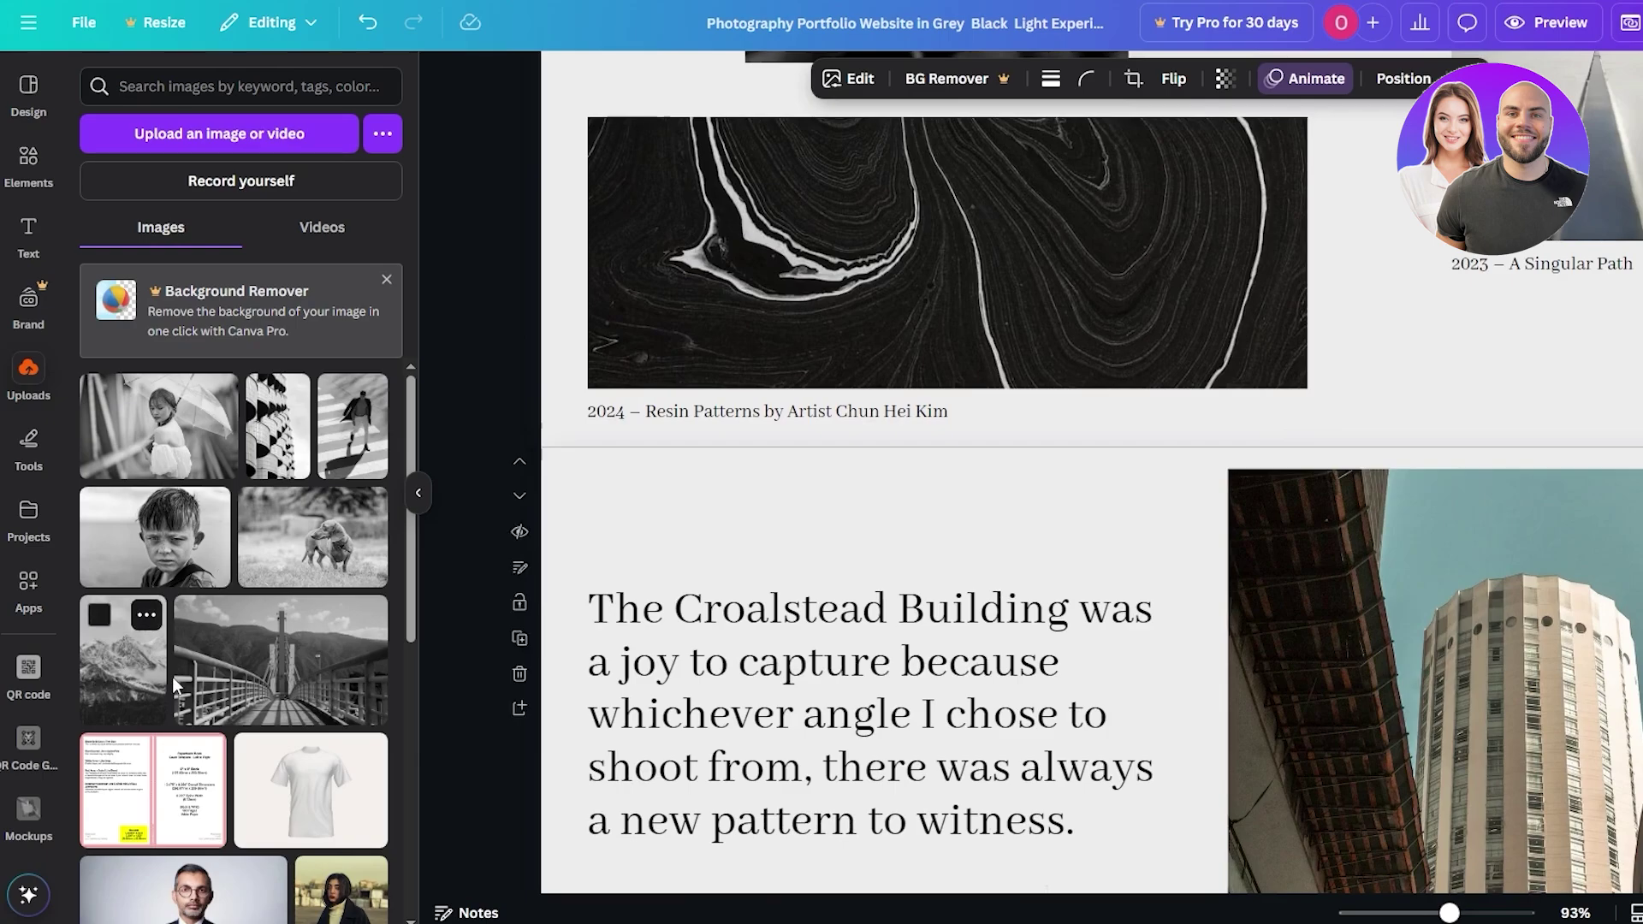
pyautogui.scroll(-5, 1137, 619)
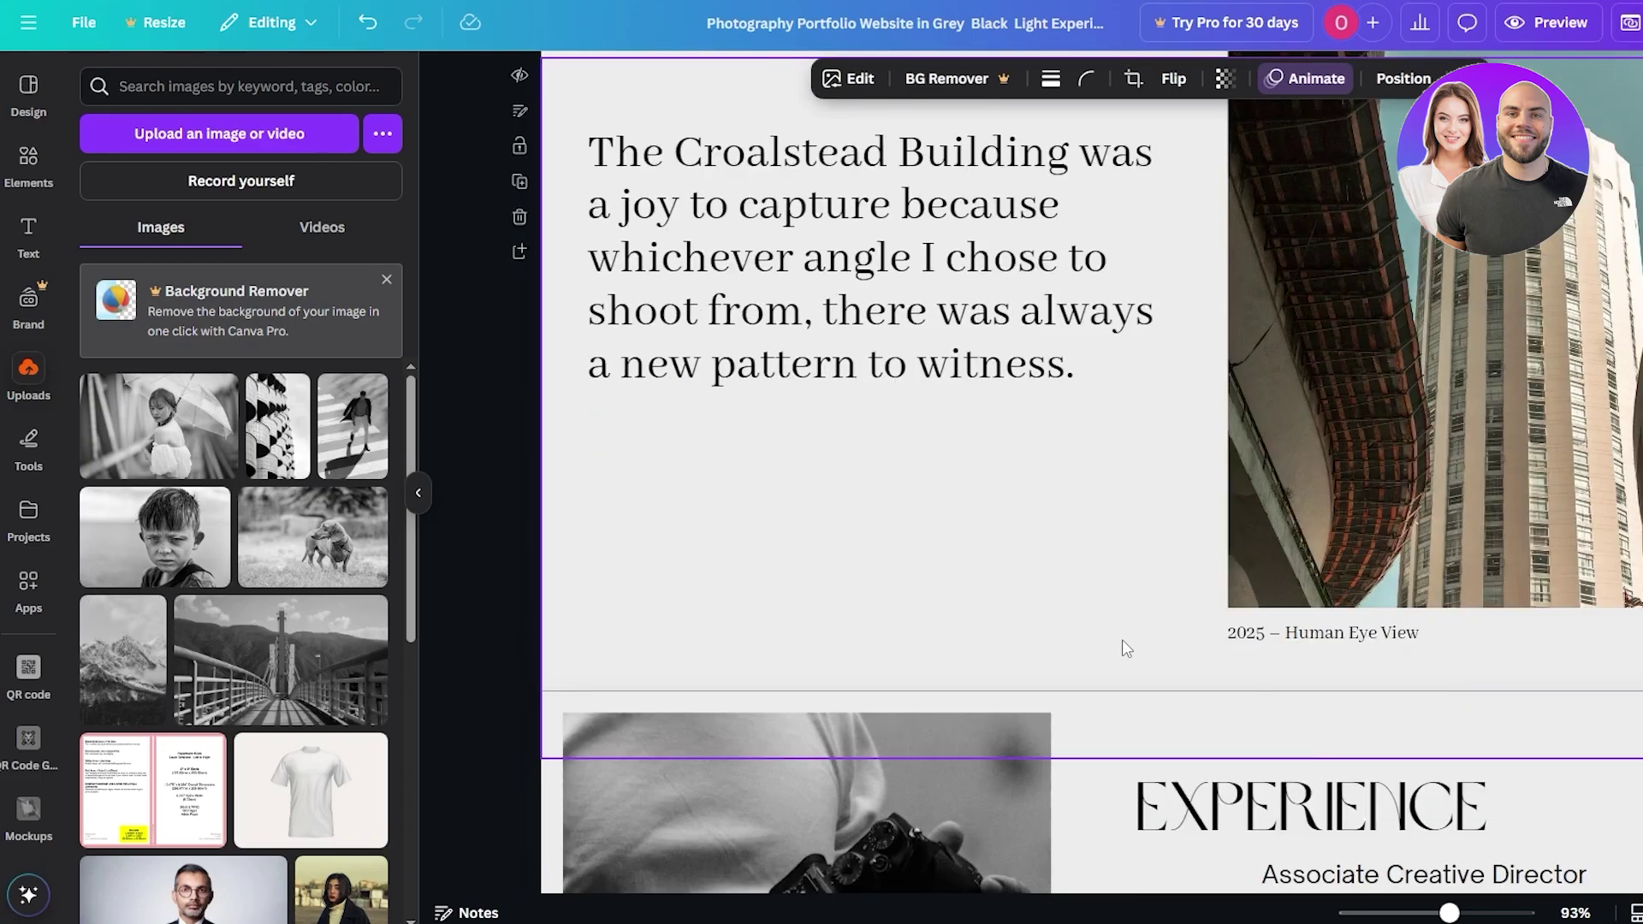
pyautogui.scroll(-5, 1122, 640)
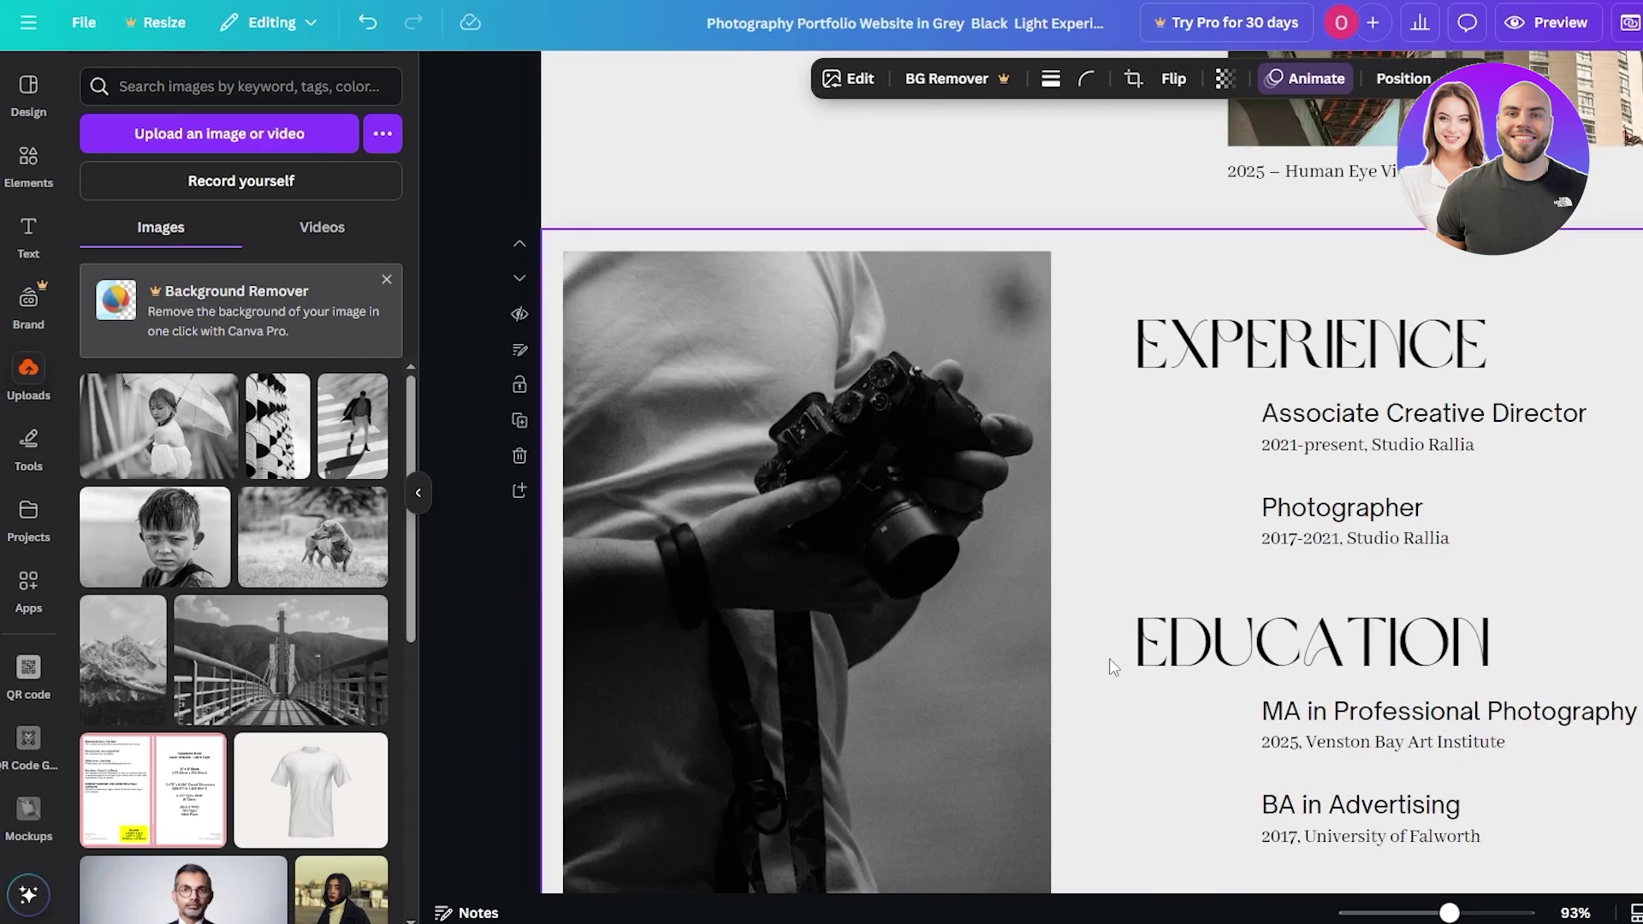
pyautogui.scroll(20, 1112, 667)
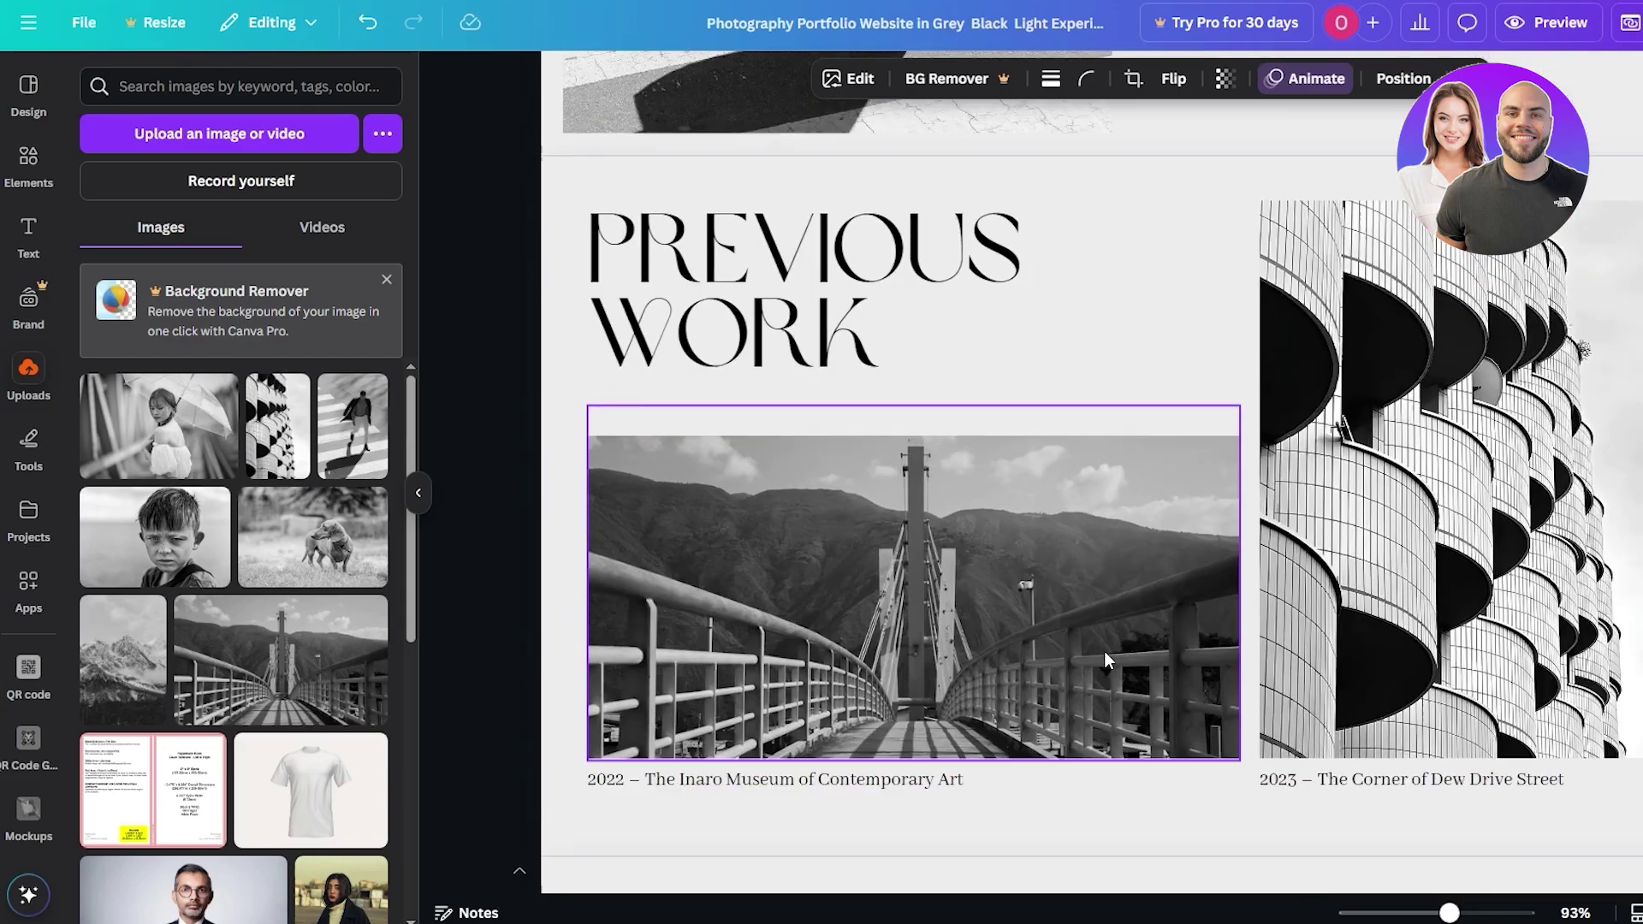
pyautogui.scroll(10, 1103, 652)
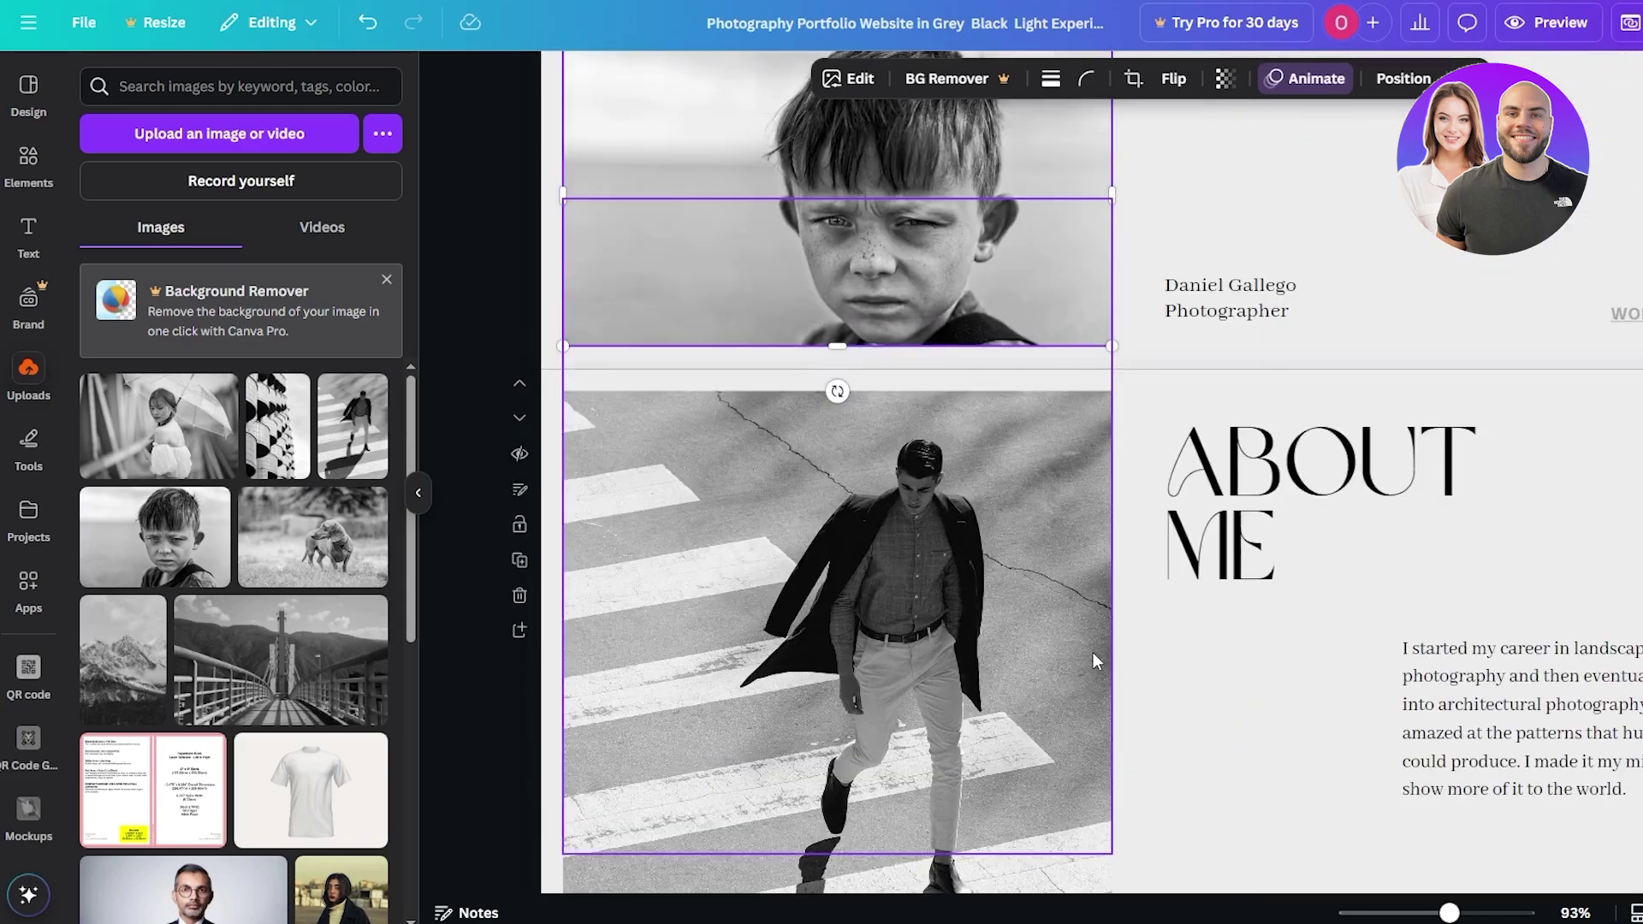
pyautogui.scroll(5, 1092, 652)
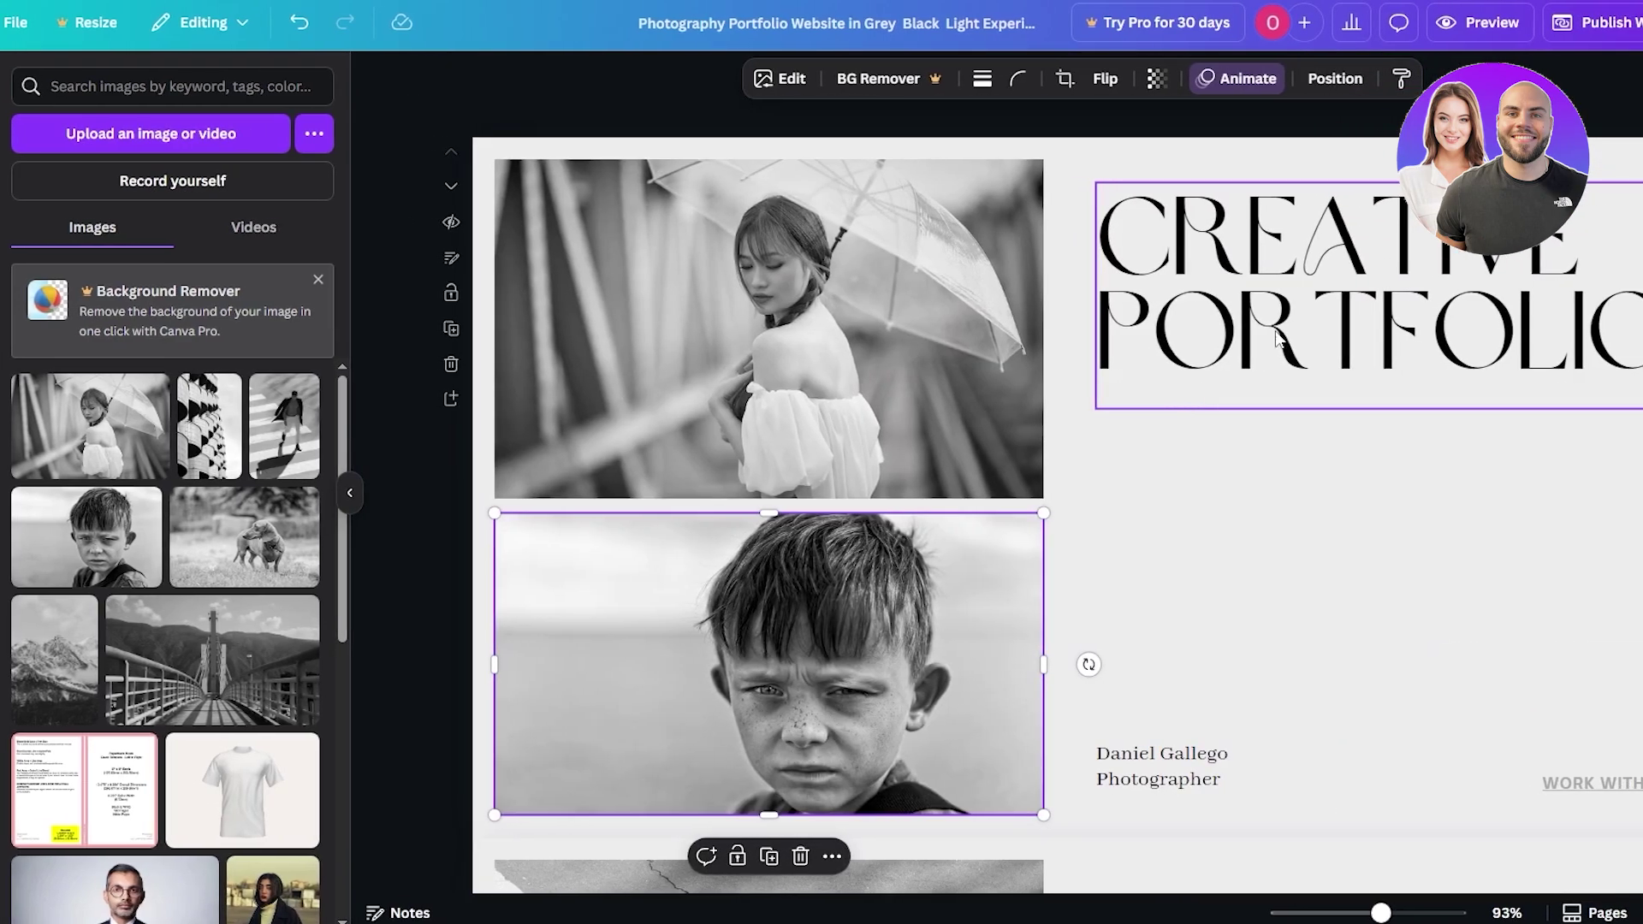
# Step: Change the CREATIVE PORTFOLIO heading to 'SAM' and 'HASH' on separate lines, centre-aligned
pyautogui.doubleClick(1543, 336)
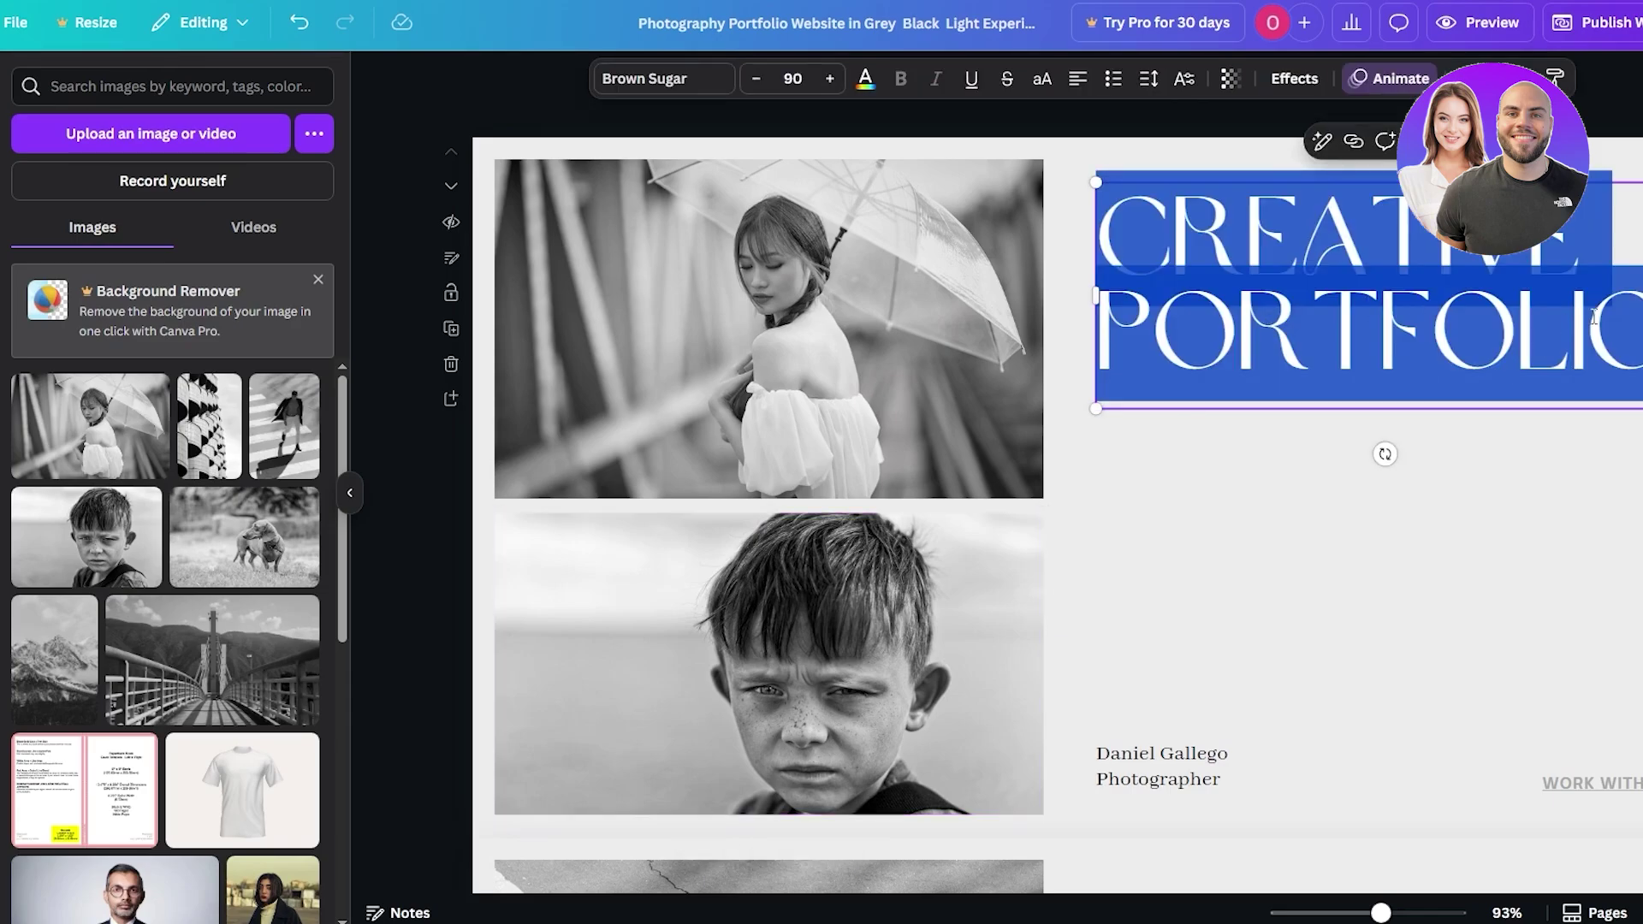
pyautogui.write('SAM')
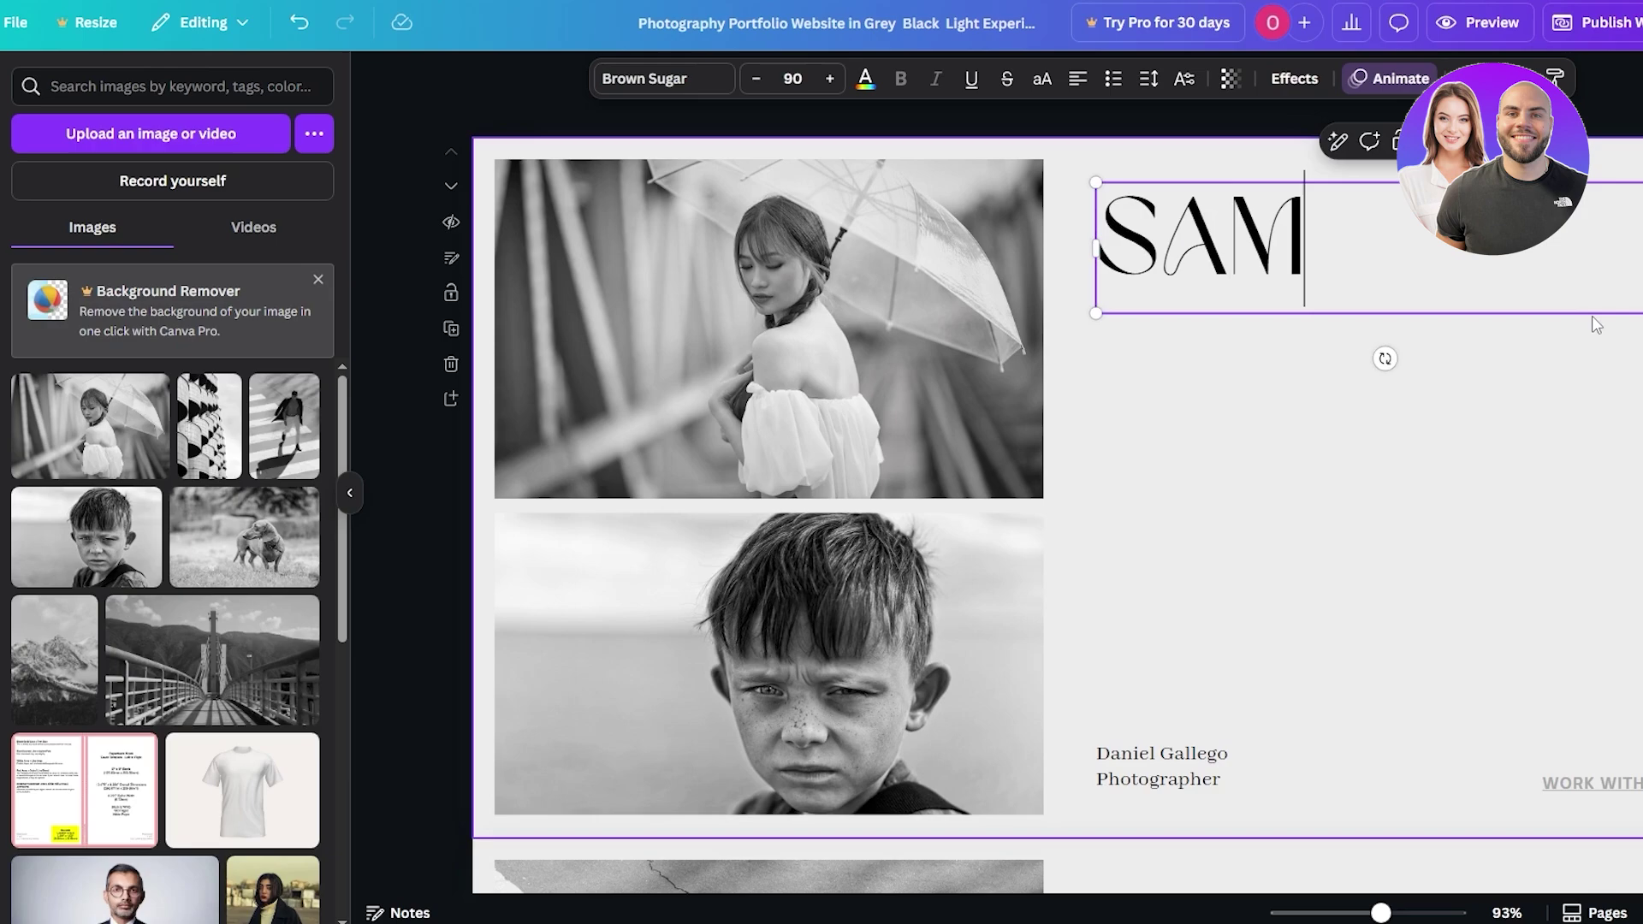
pyautogui.press('Return')
pyautogui.write('HASH')
pyautogui.hotkey('ctrl', 'a')
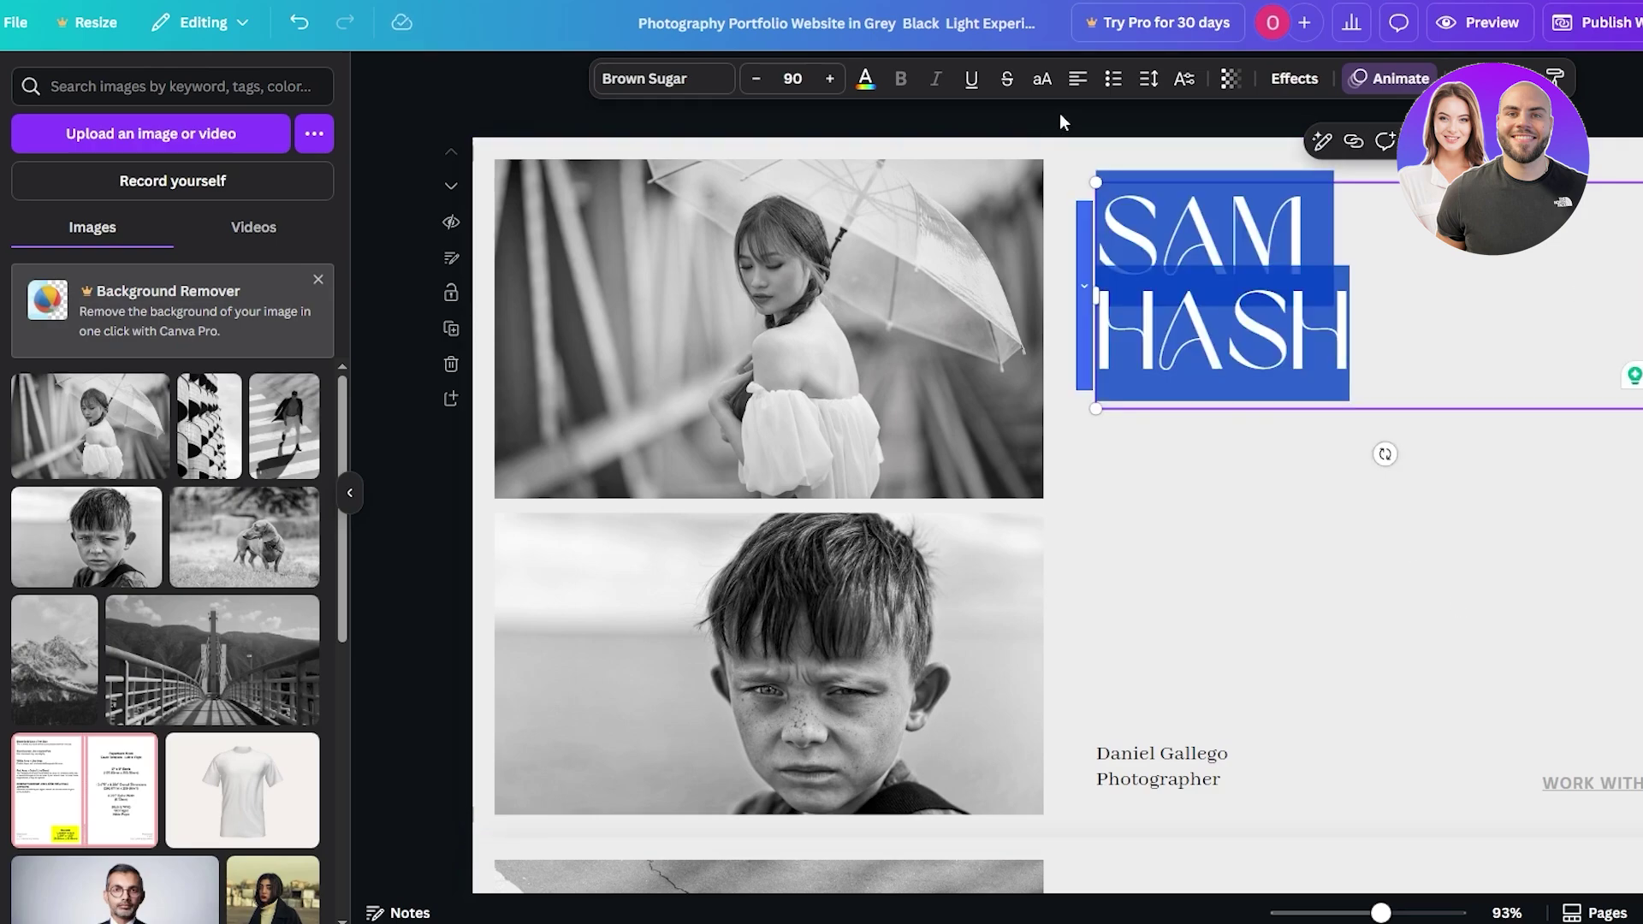
pyautogui.click(1077, 79)
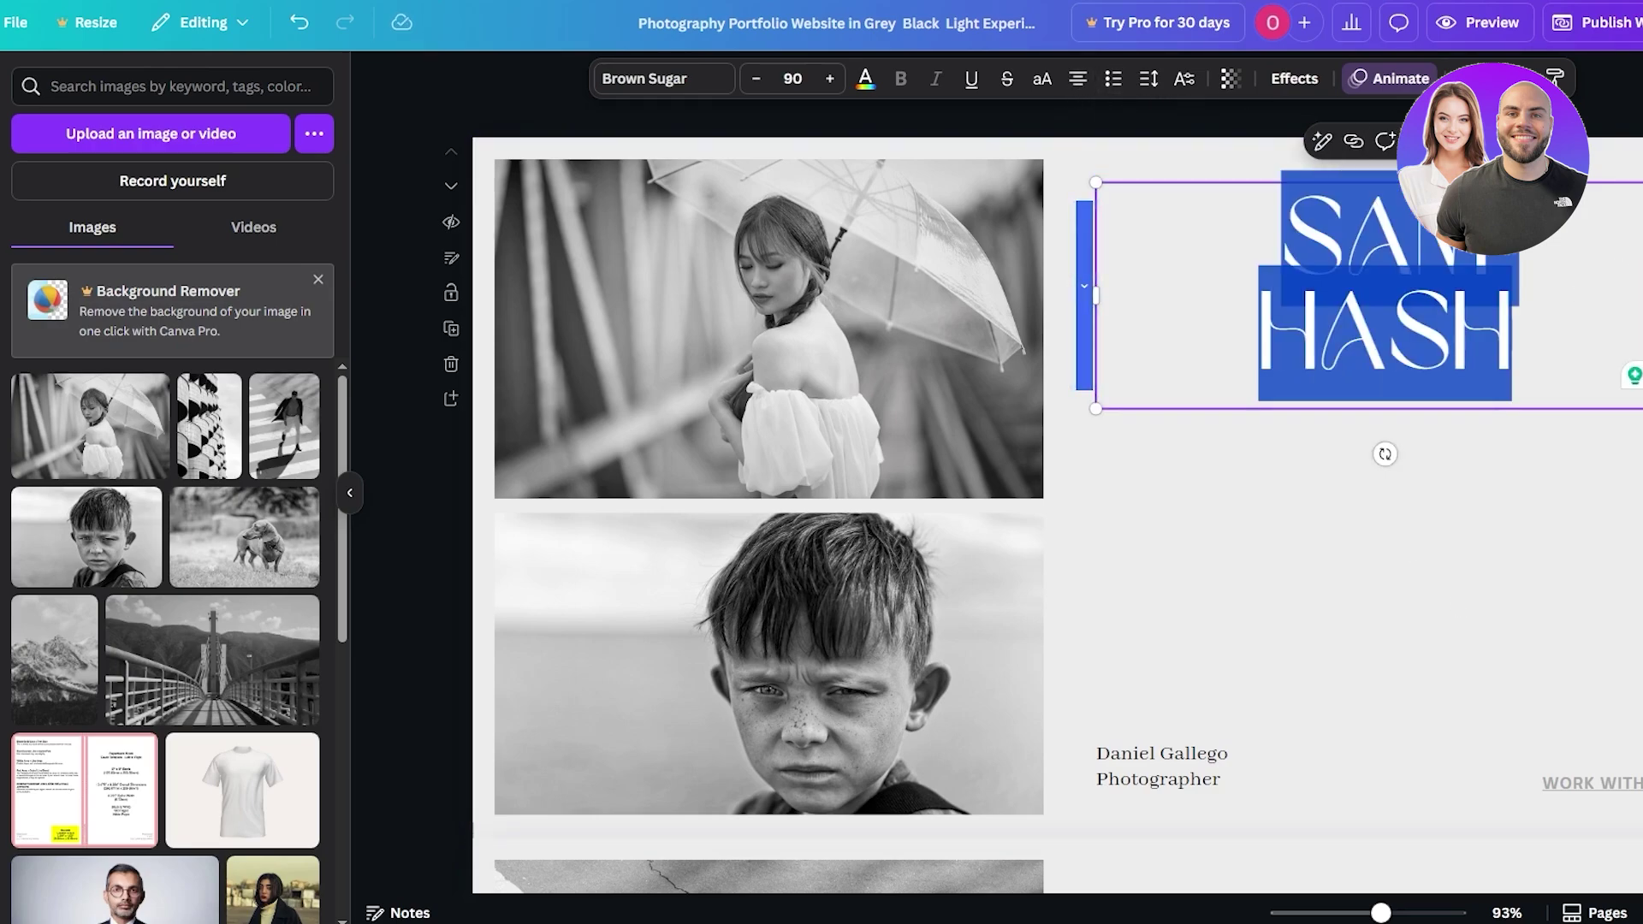
pyautogui.press('Escape')
pyautogui.press('Escape')
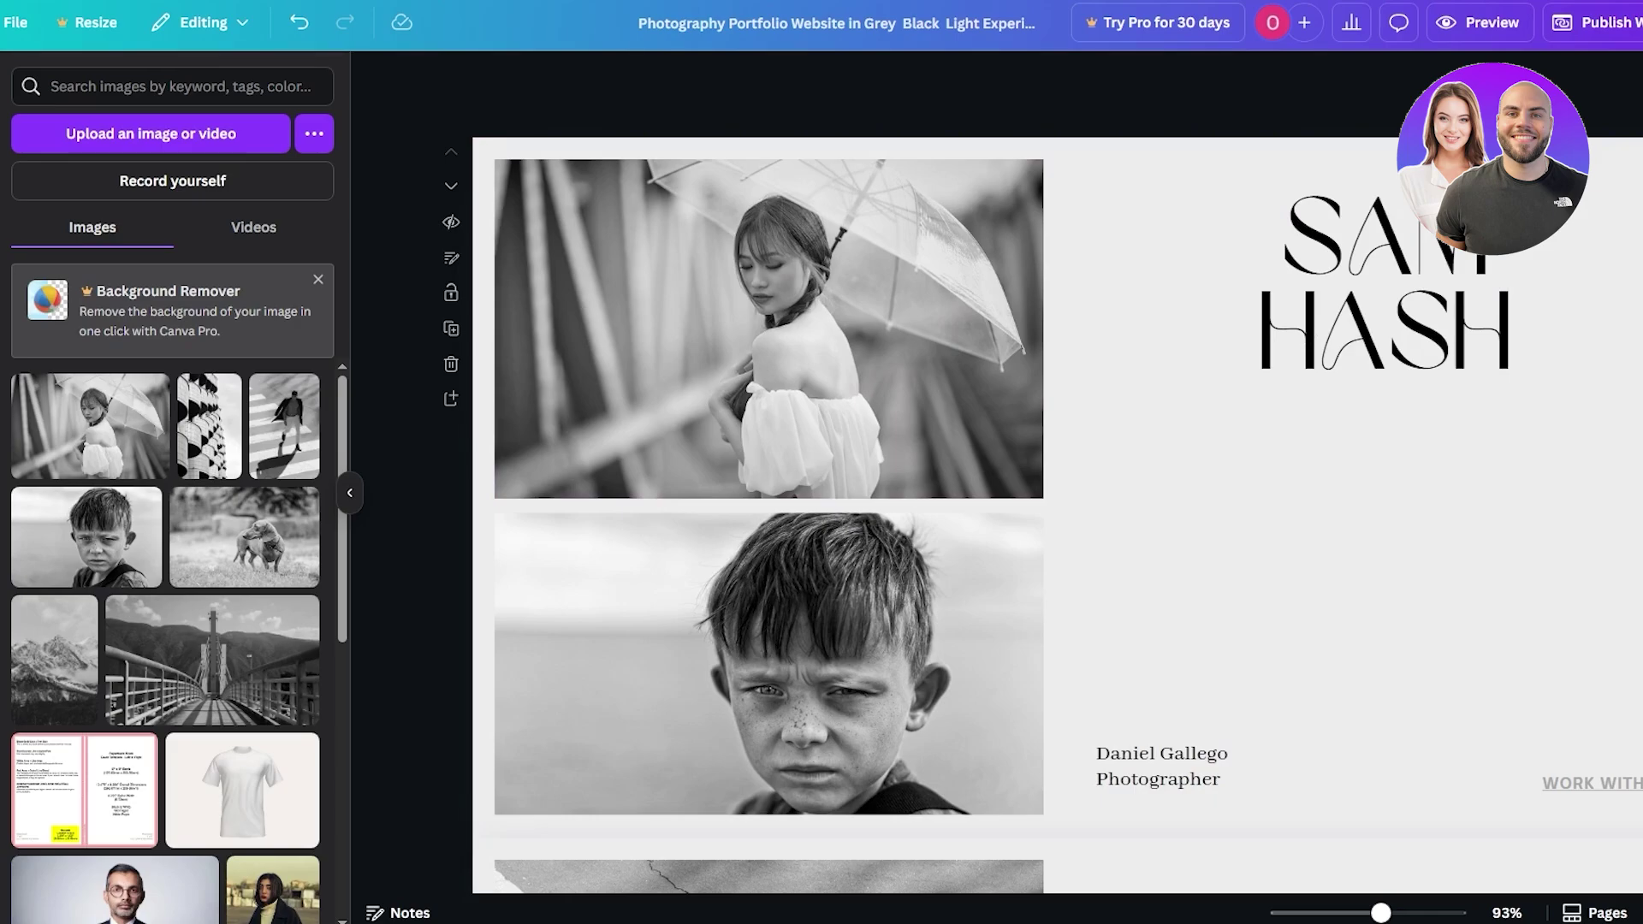
pyautogui.scroll(-1, 1153, 695)
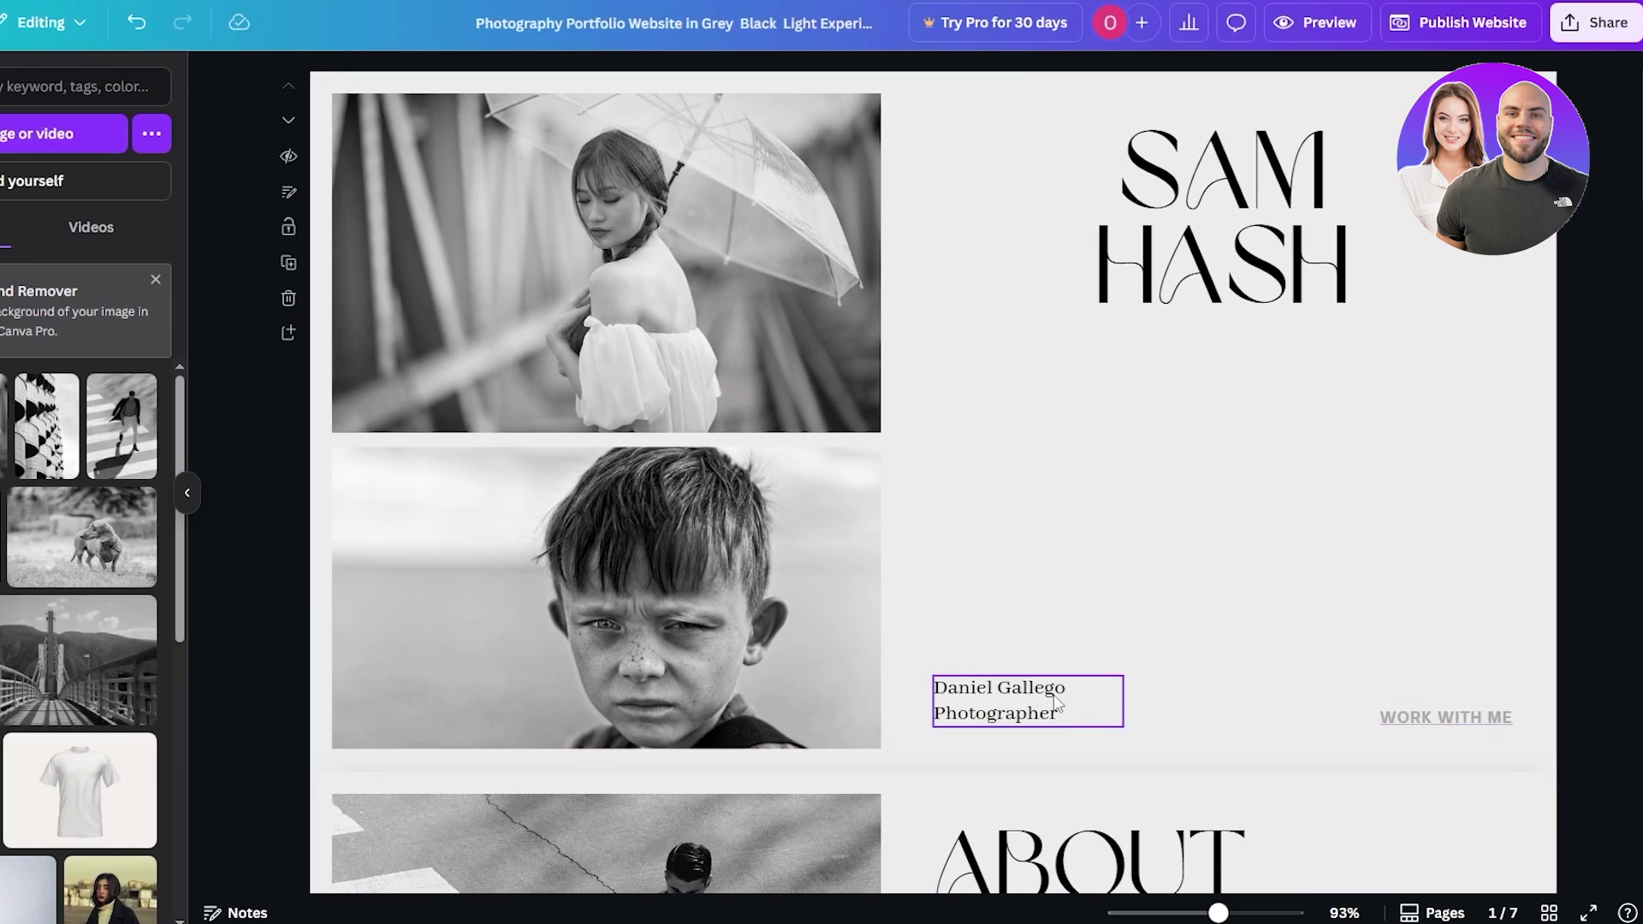
pyautogui.click(1411, 721)
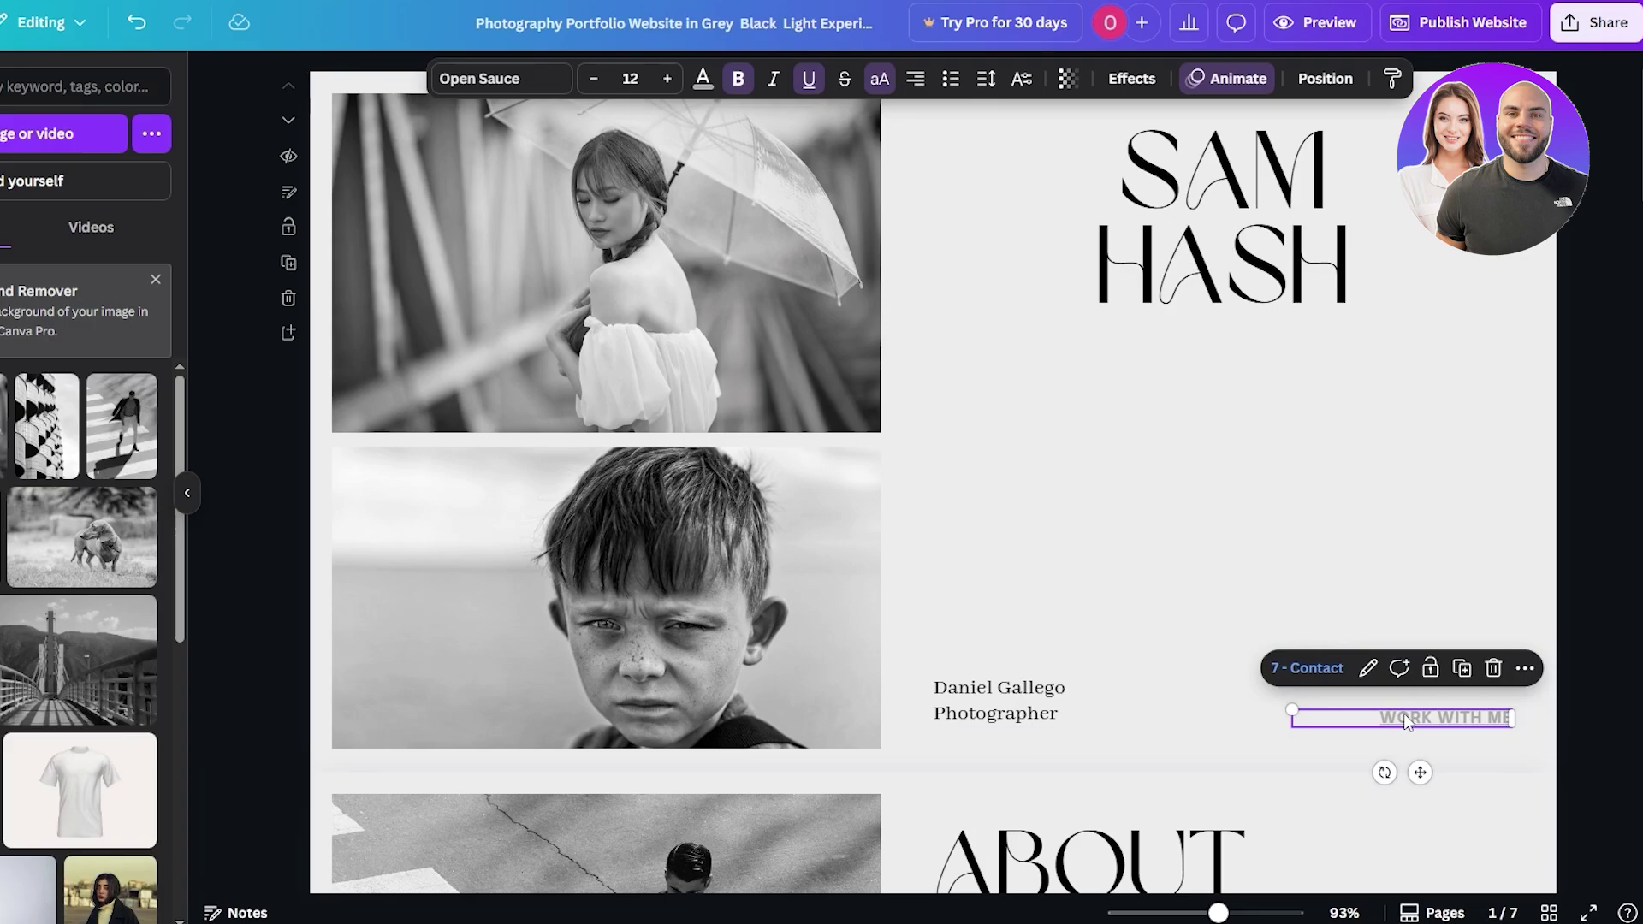
pyautogui.click(1315, 668)
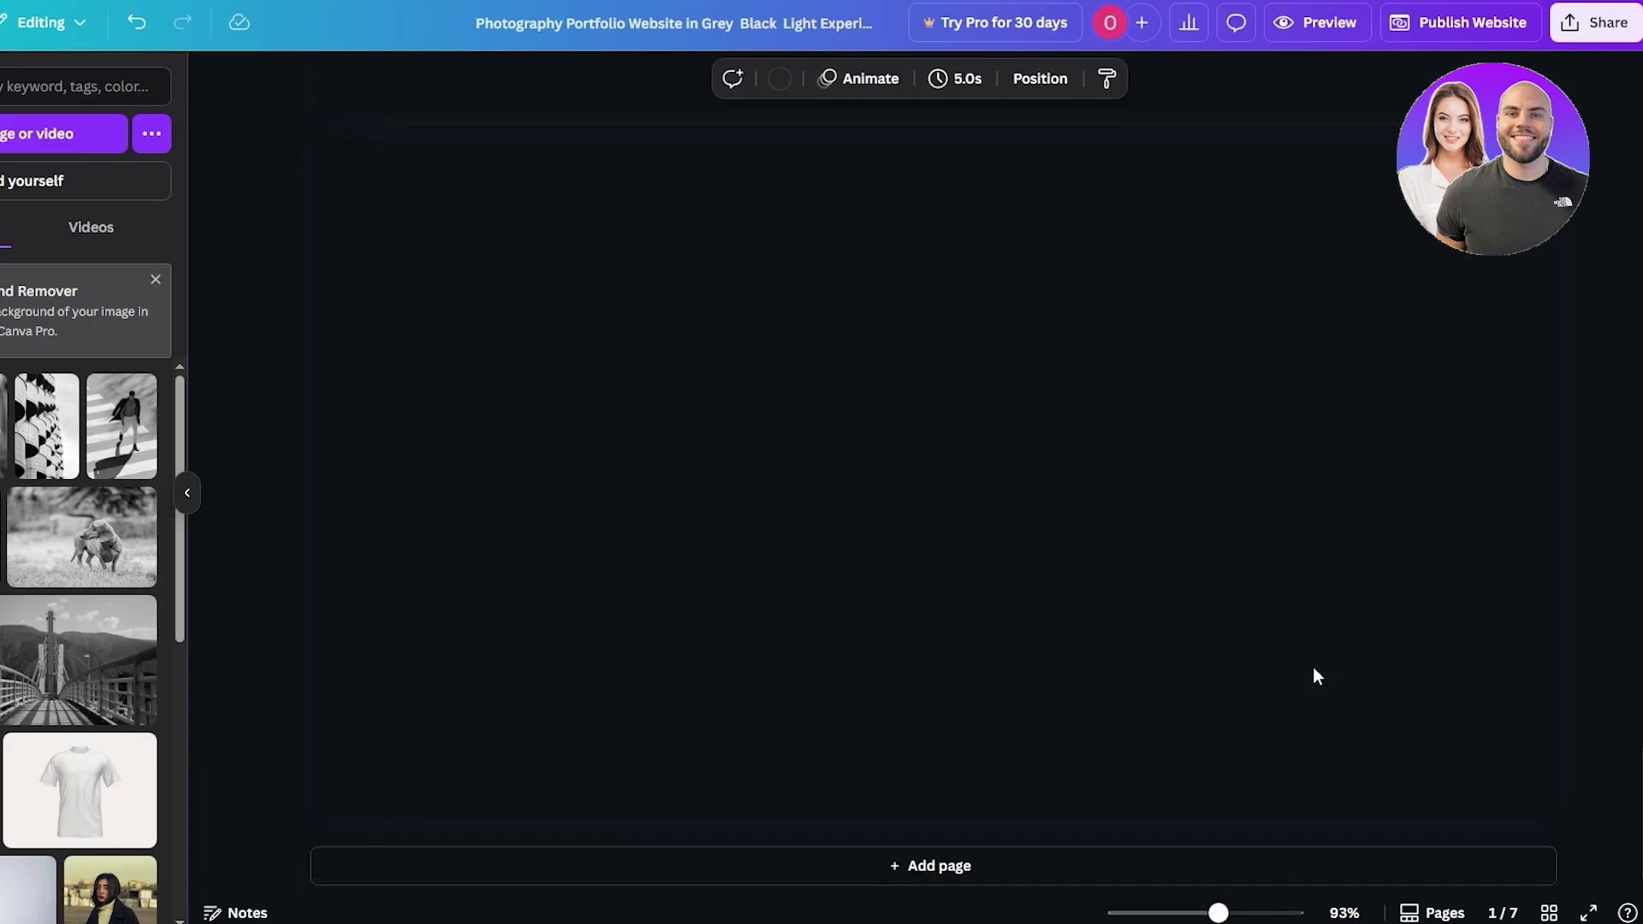
pyautogui.scroll(3, 969, 709)
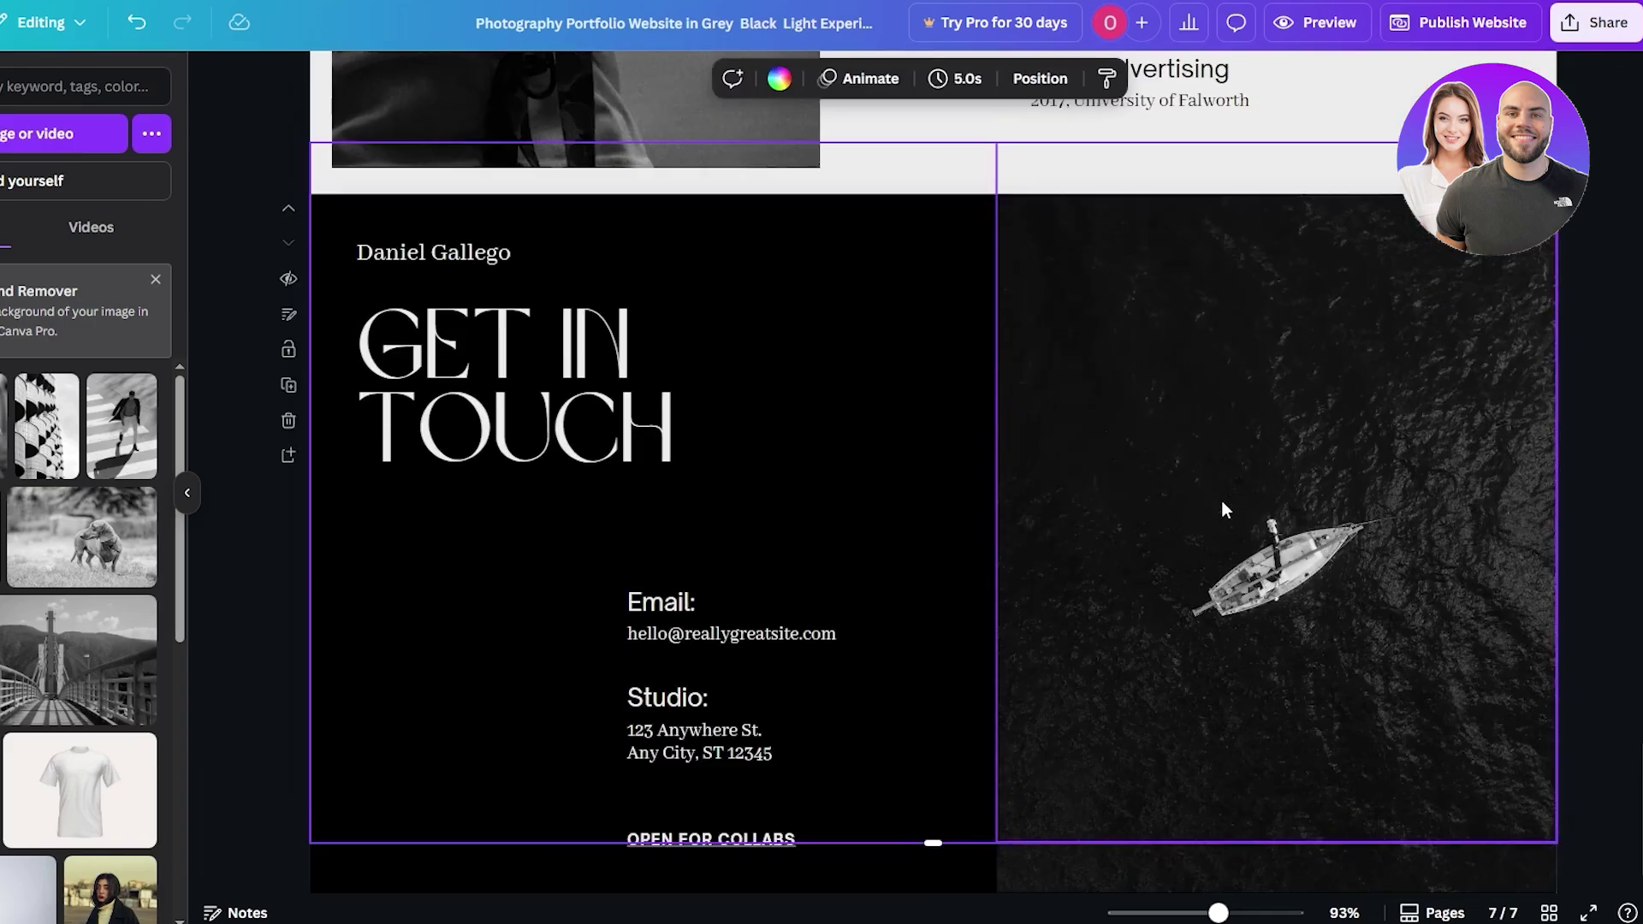
pyautogui.scroll(-3, 1284, 728)
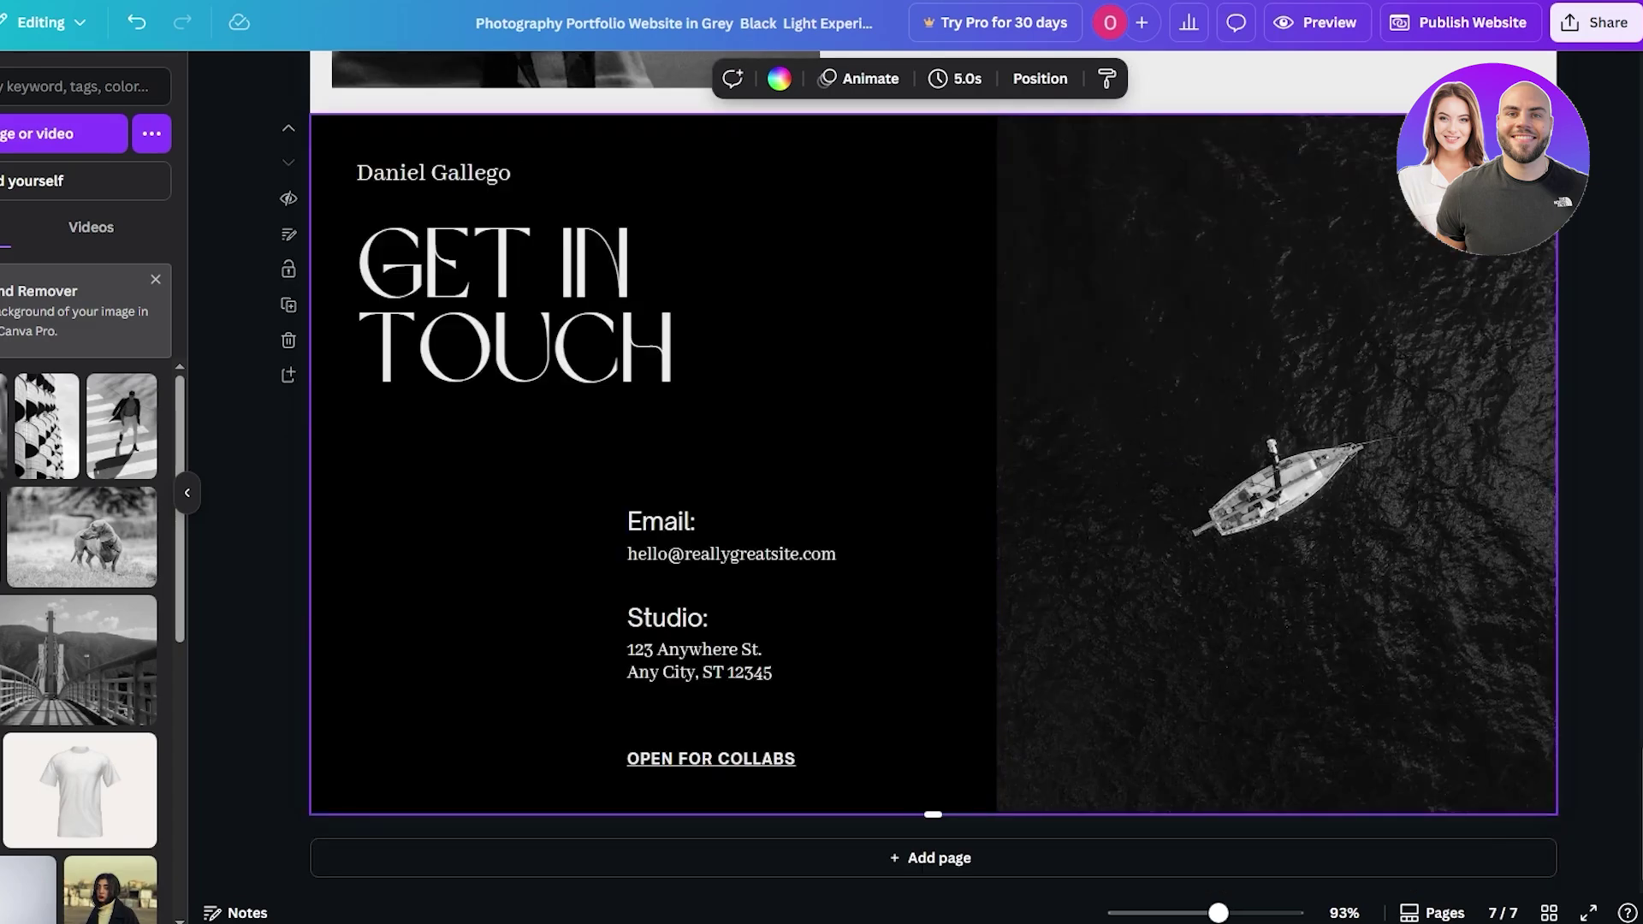
pyautogui.scroll(20, 997, 775)
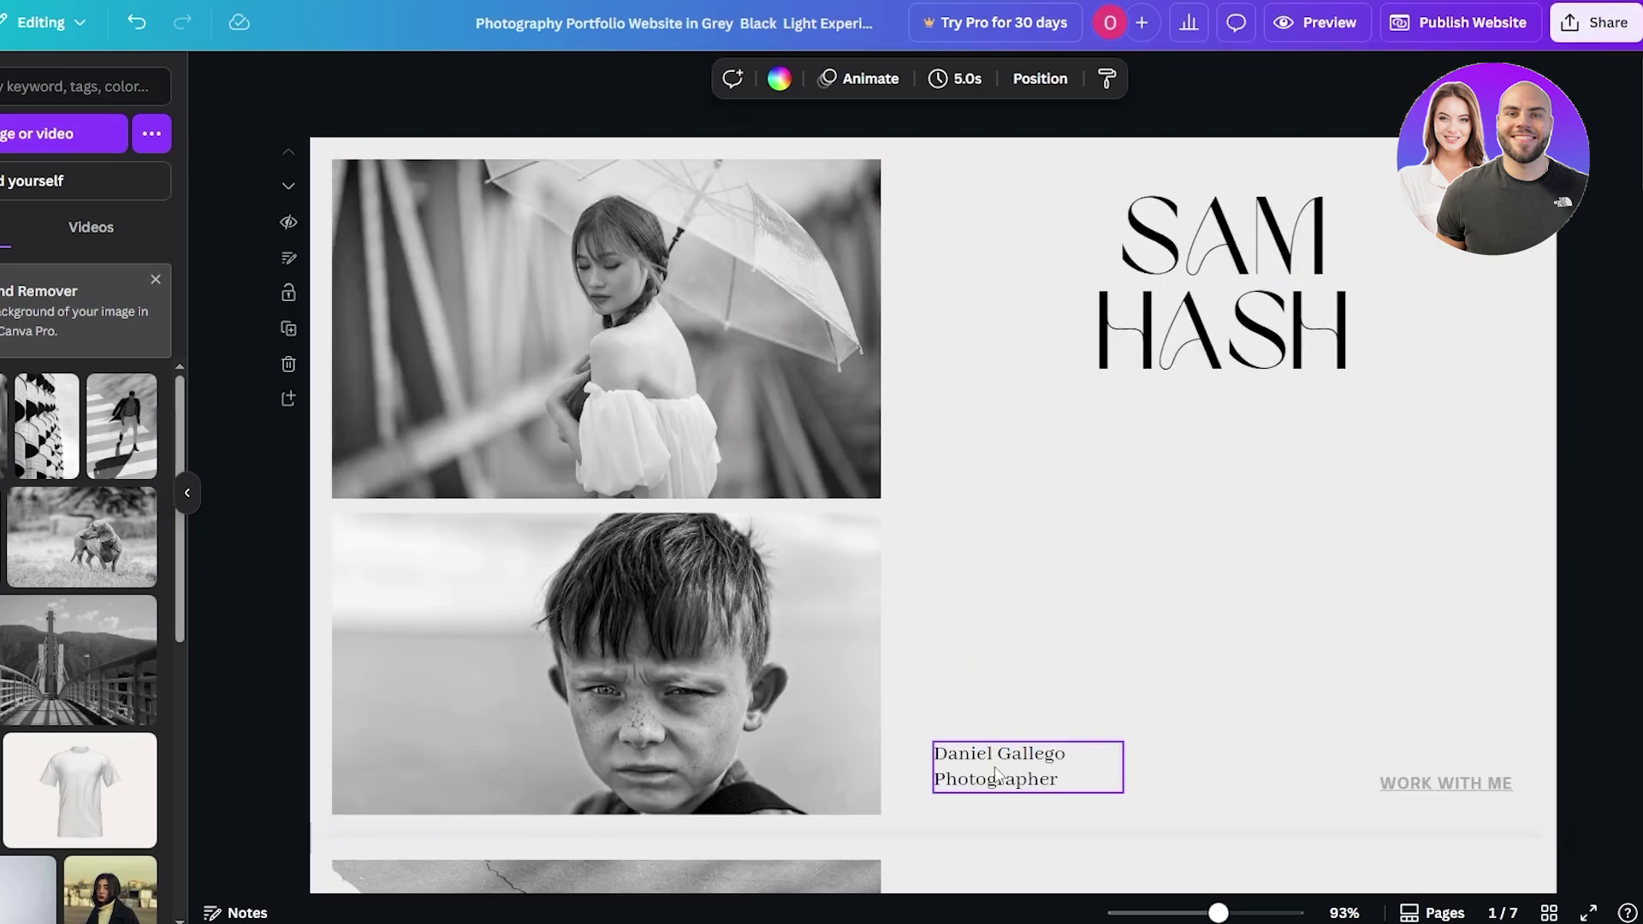
pyautogui.click(997, 775)
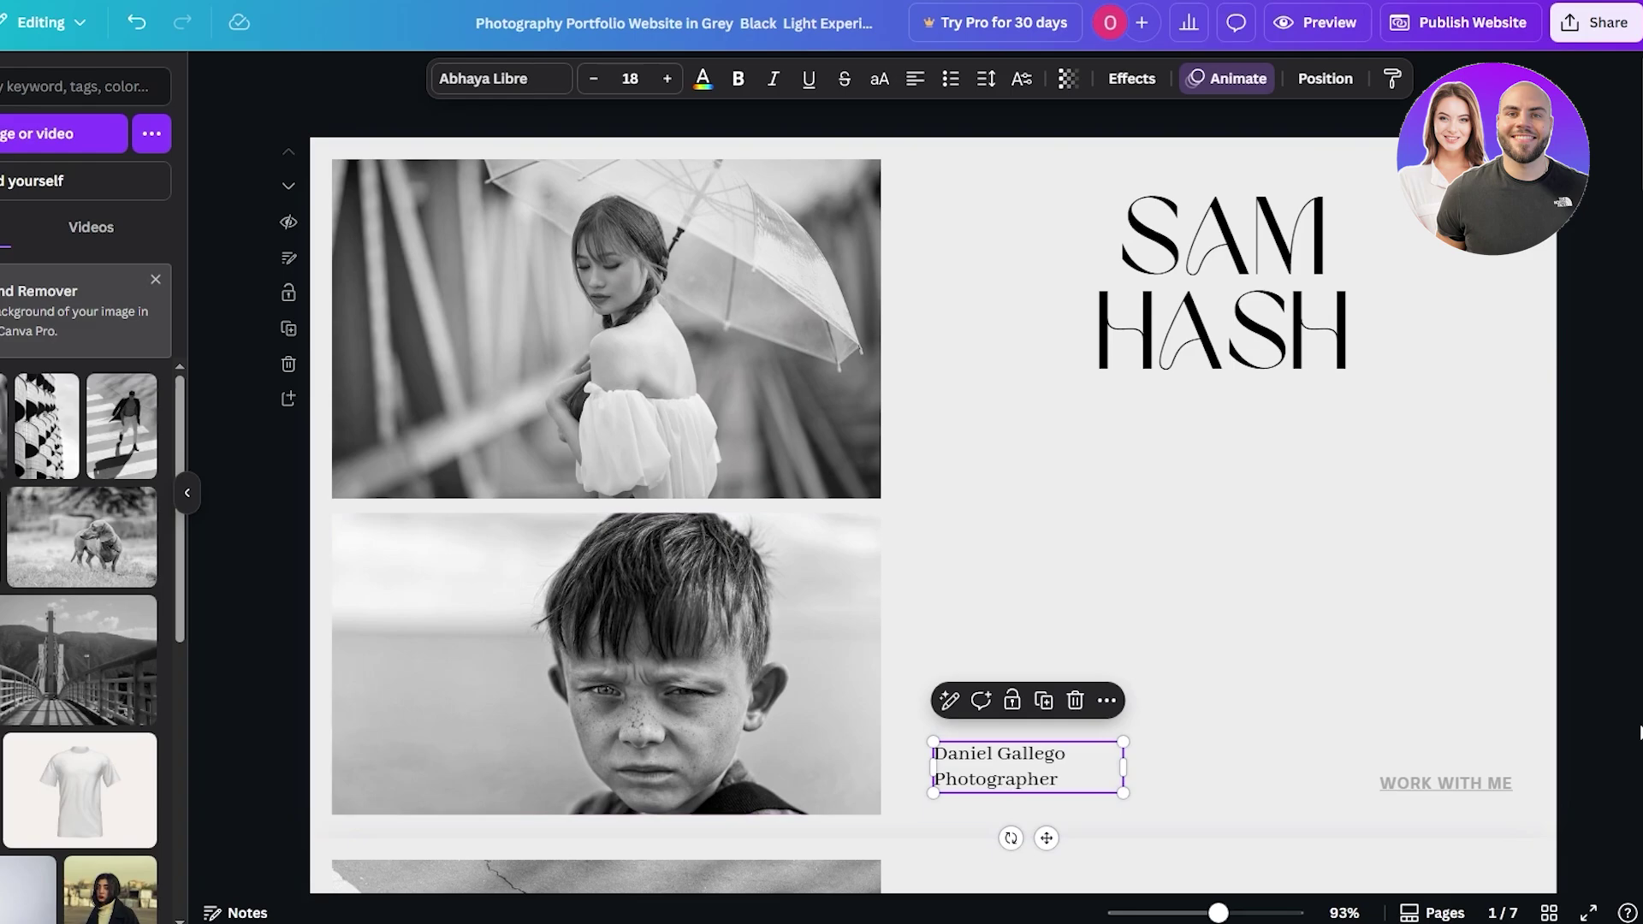
pyautogui.click(1599, 679)
pyautogui.scroll(-5, 1369, 677)
pyautogui.scroll(4, 963, 669)
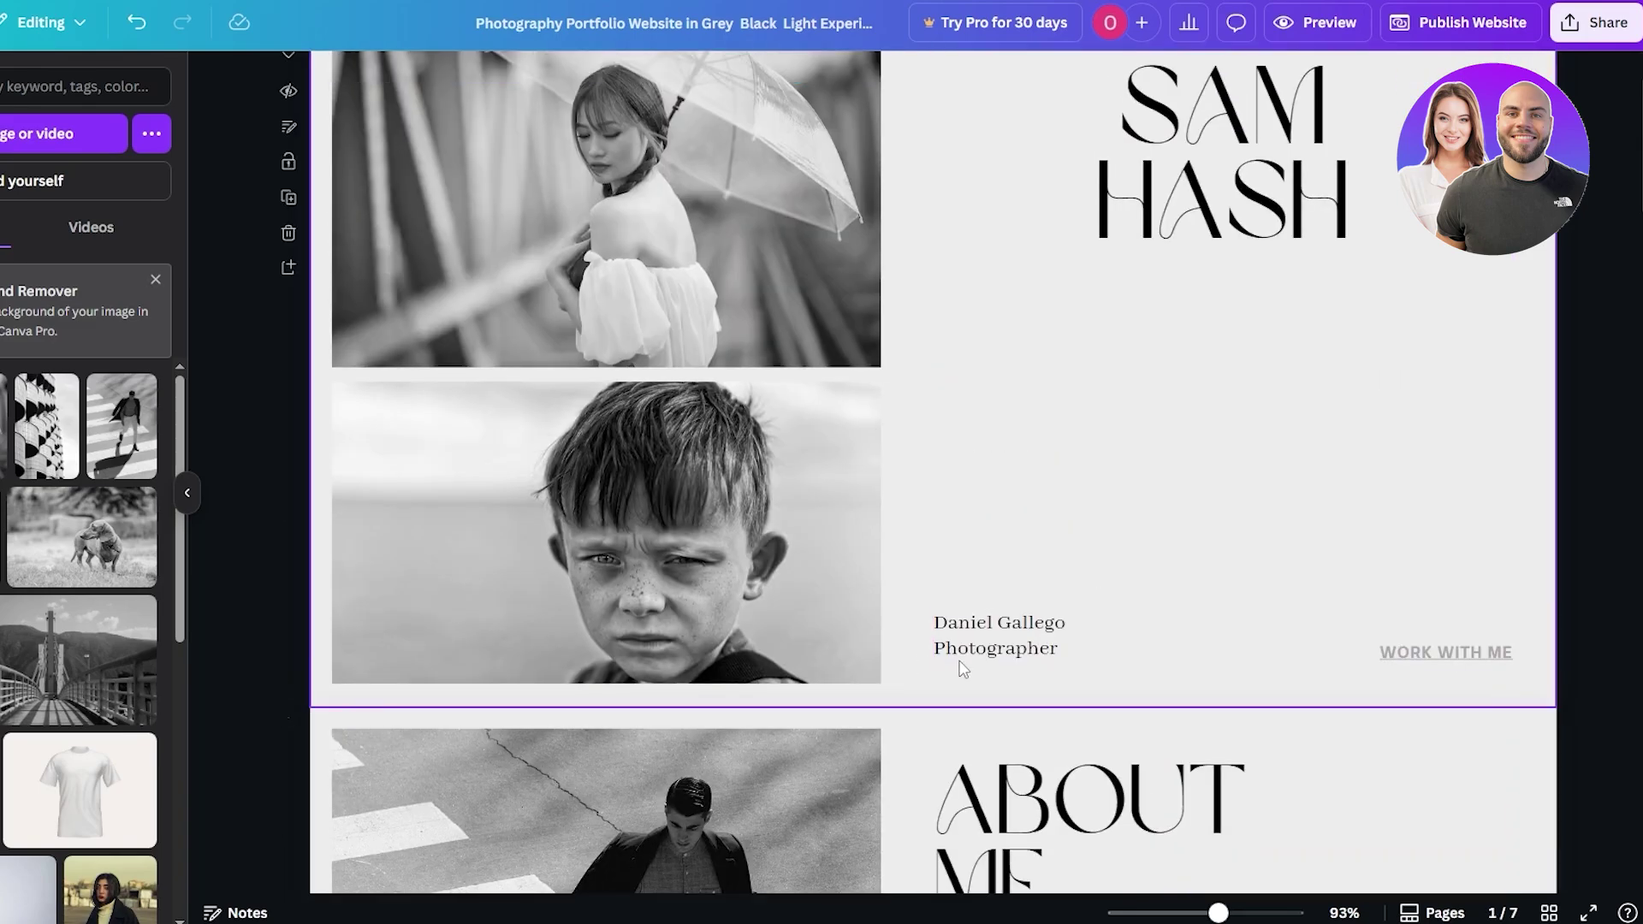
pyautogui.scroll(-8, 1017, 651)
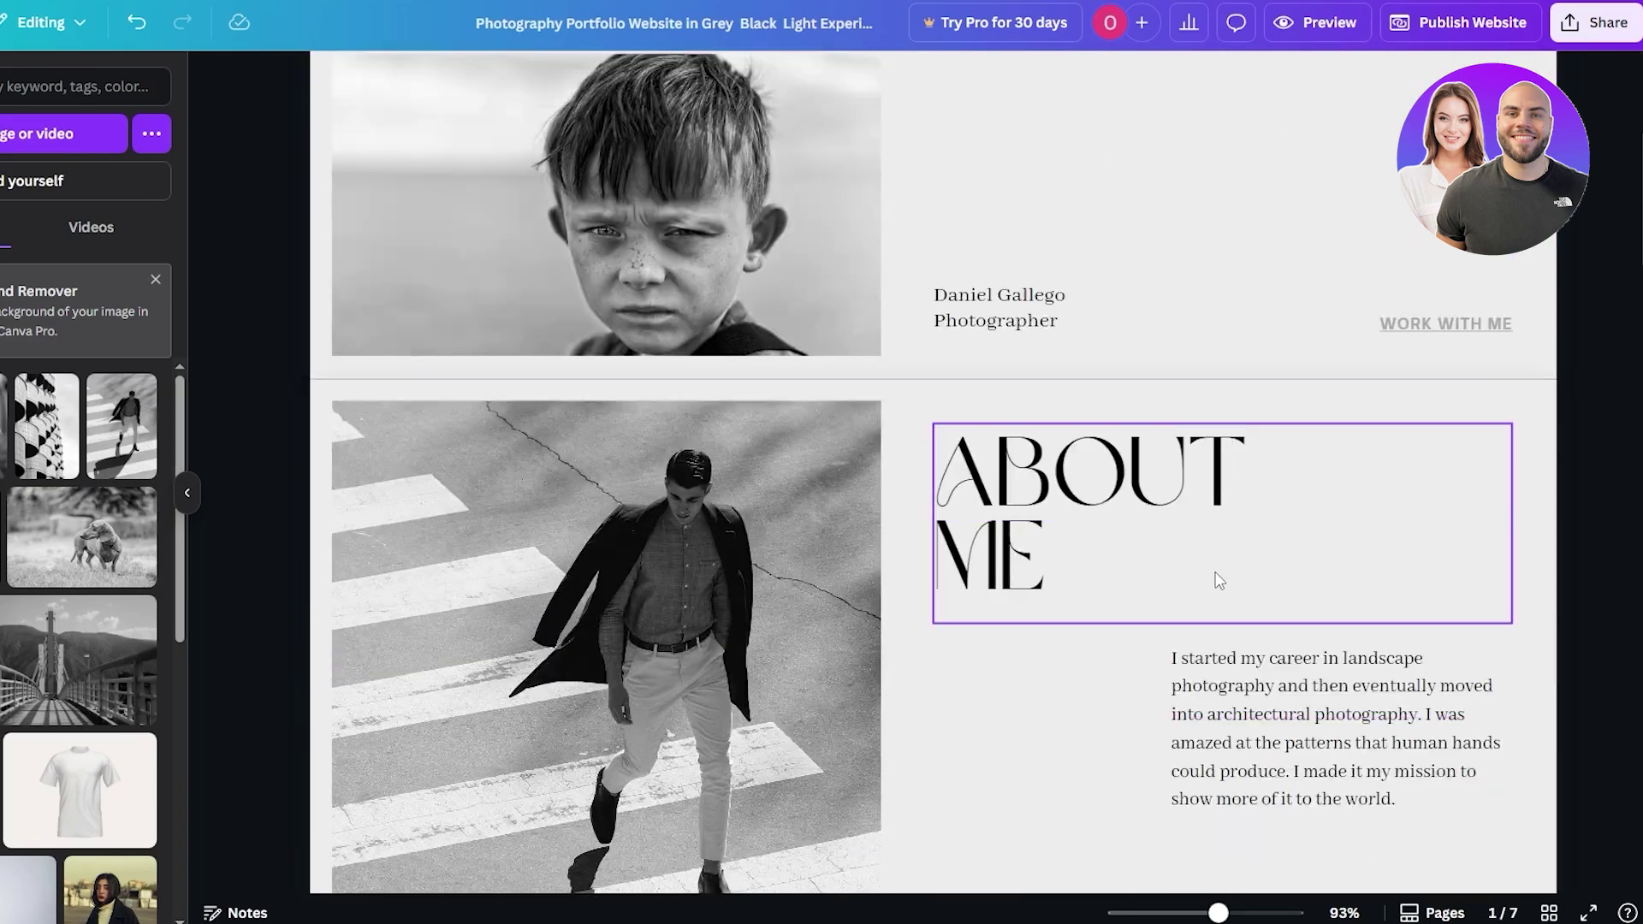
pyautogui.scroll(2, 1112, 342)
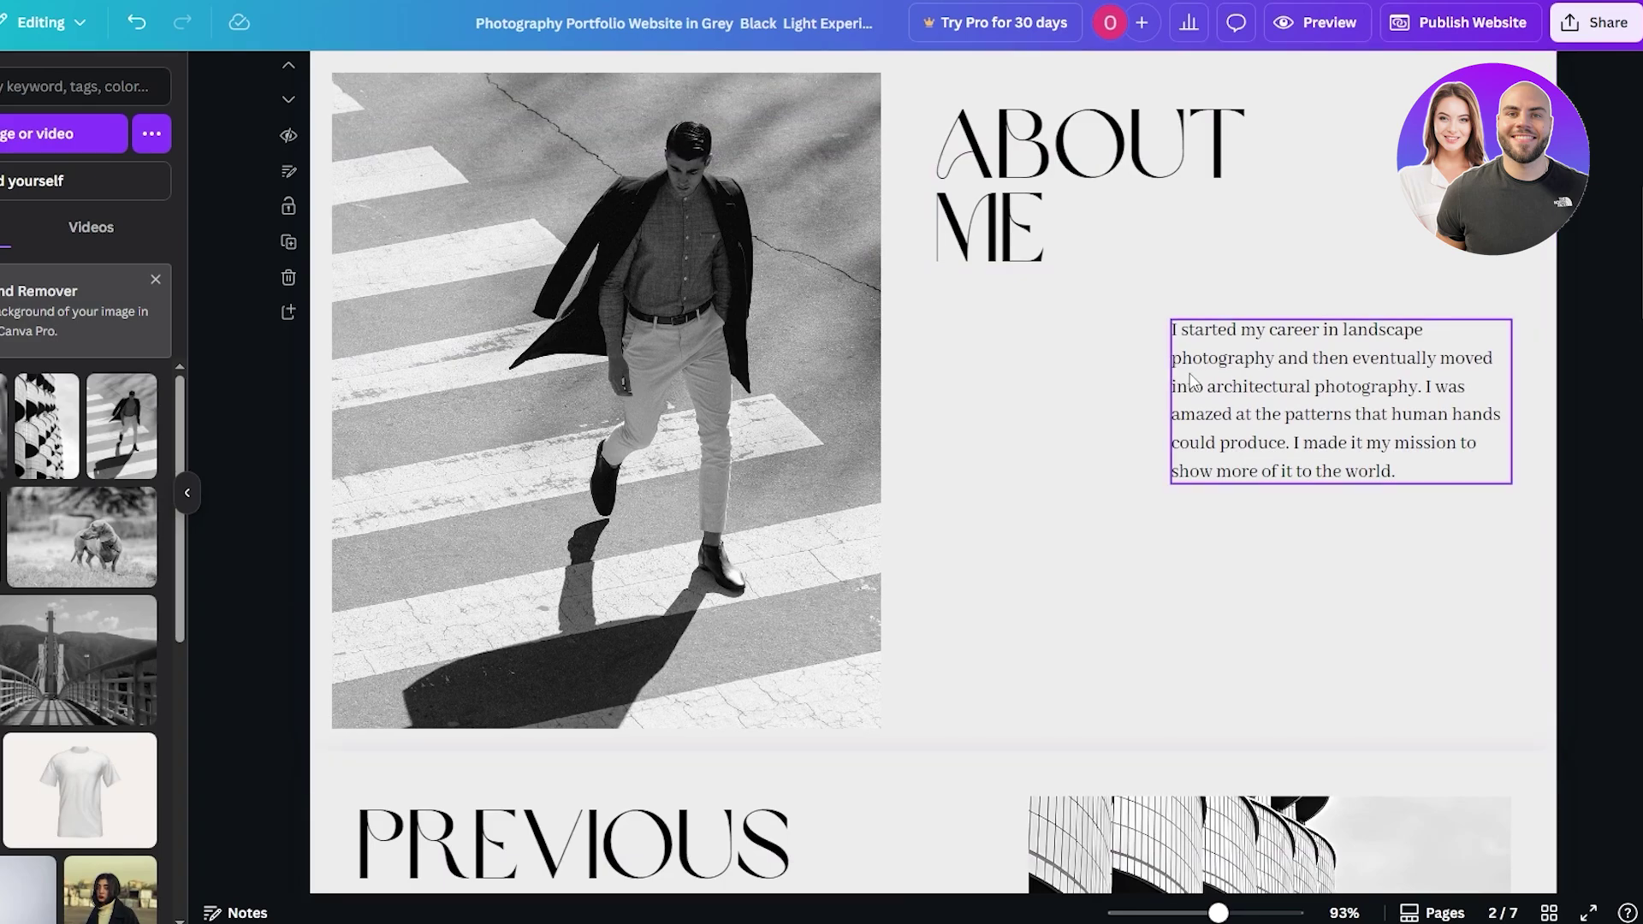
pyautogui.scroll(2, 1216, 428)
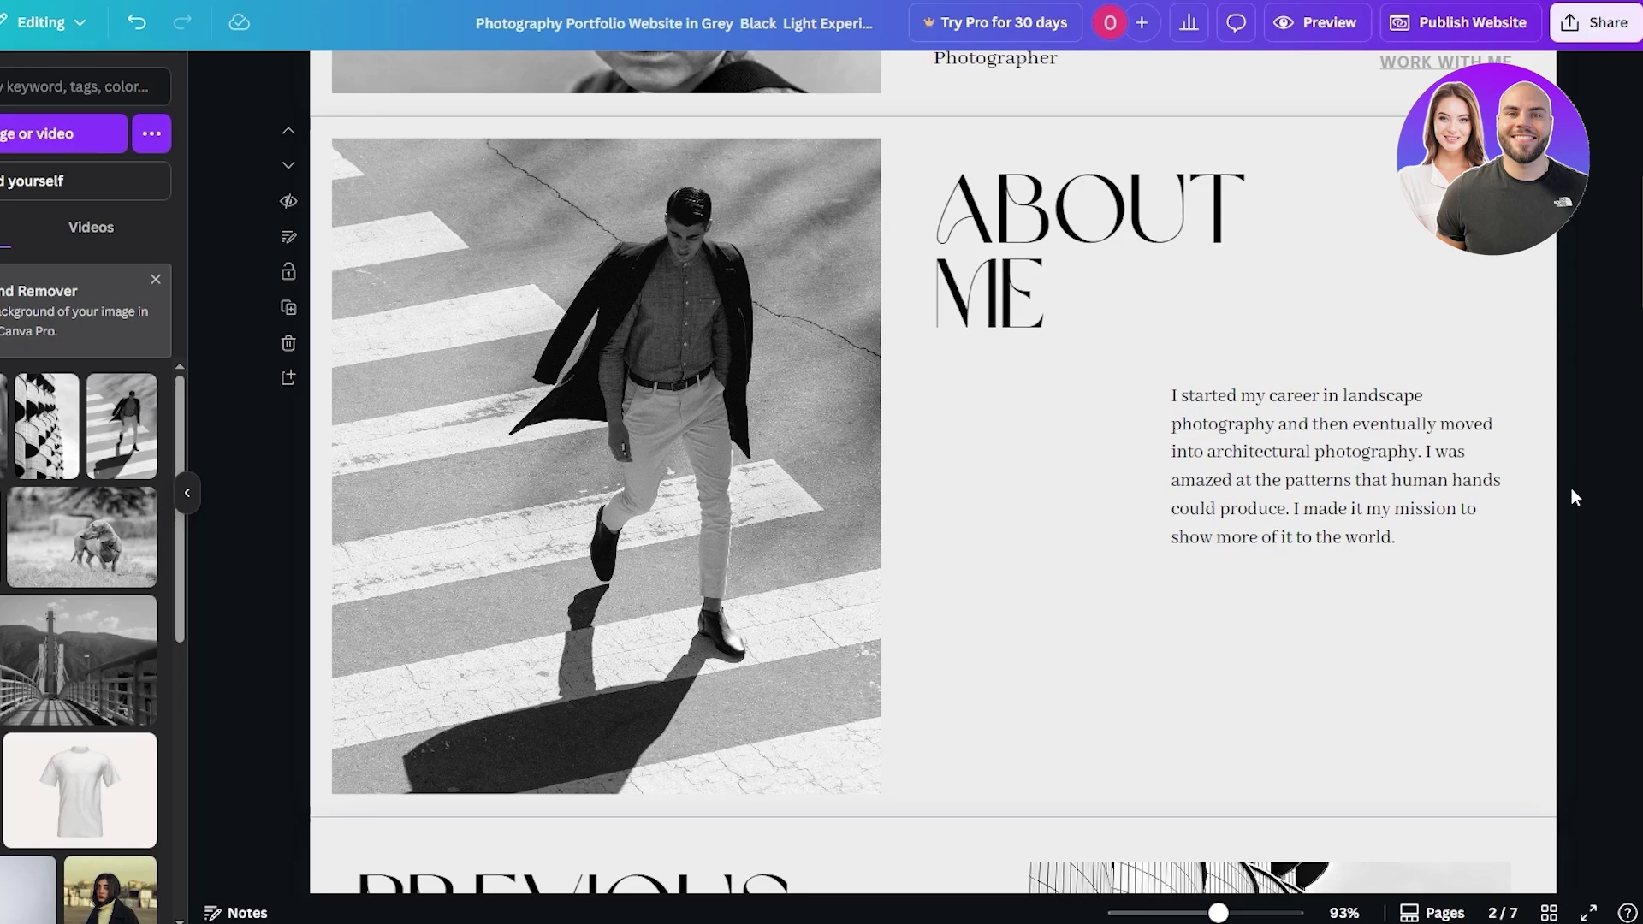
pyautogui.scroll(-7, 1541, 454)
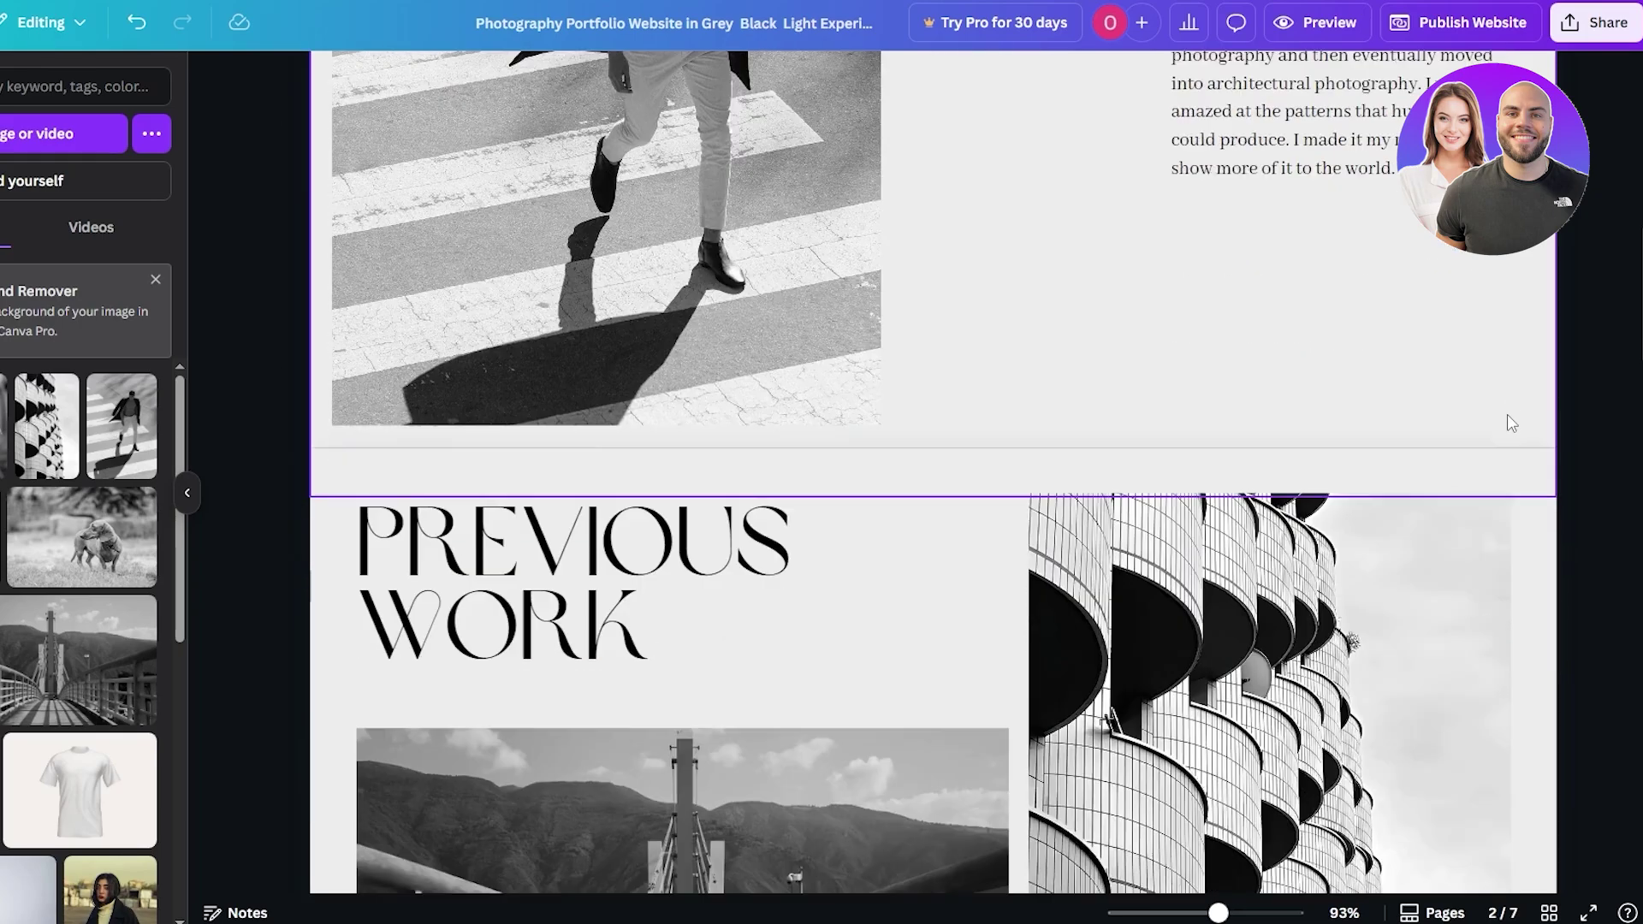
pyautogui.scroll(-4, 1507, 421)
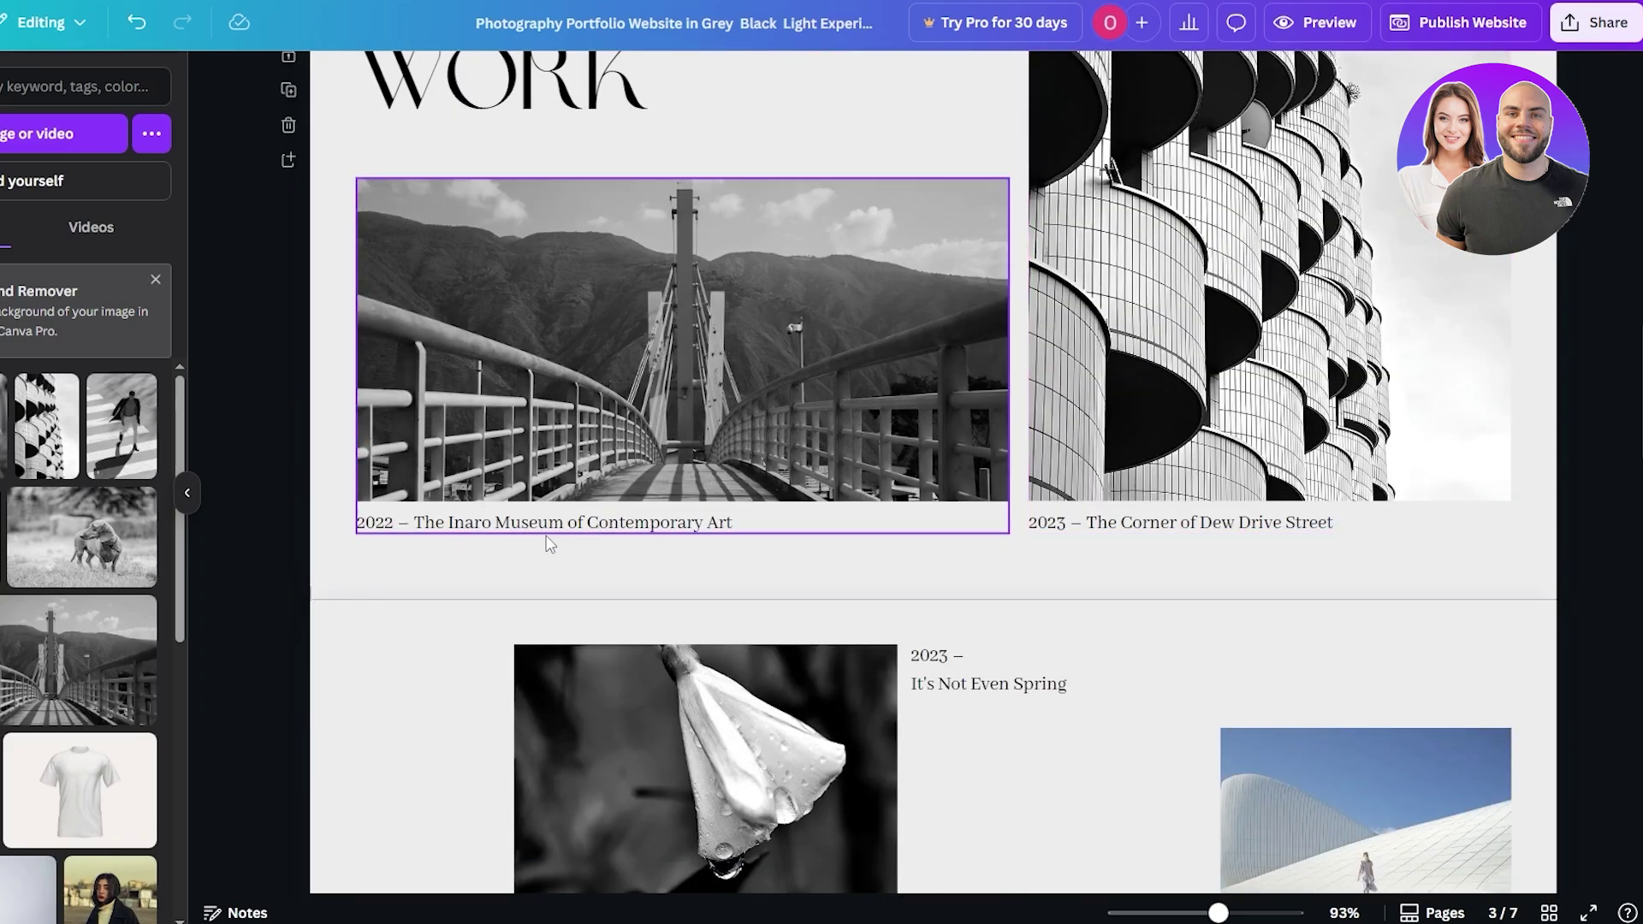
pyautogui.click(1260, 528)
pyautogui.click(693, 531)
pyautogui.scroll(-4, 693, 530)
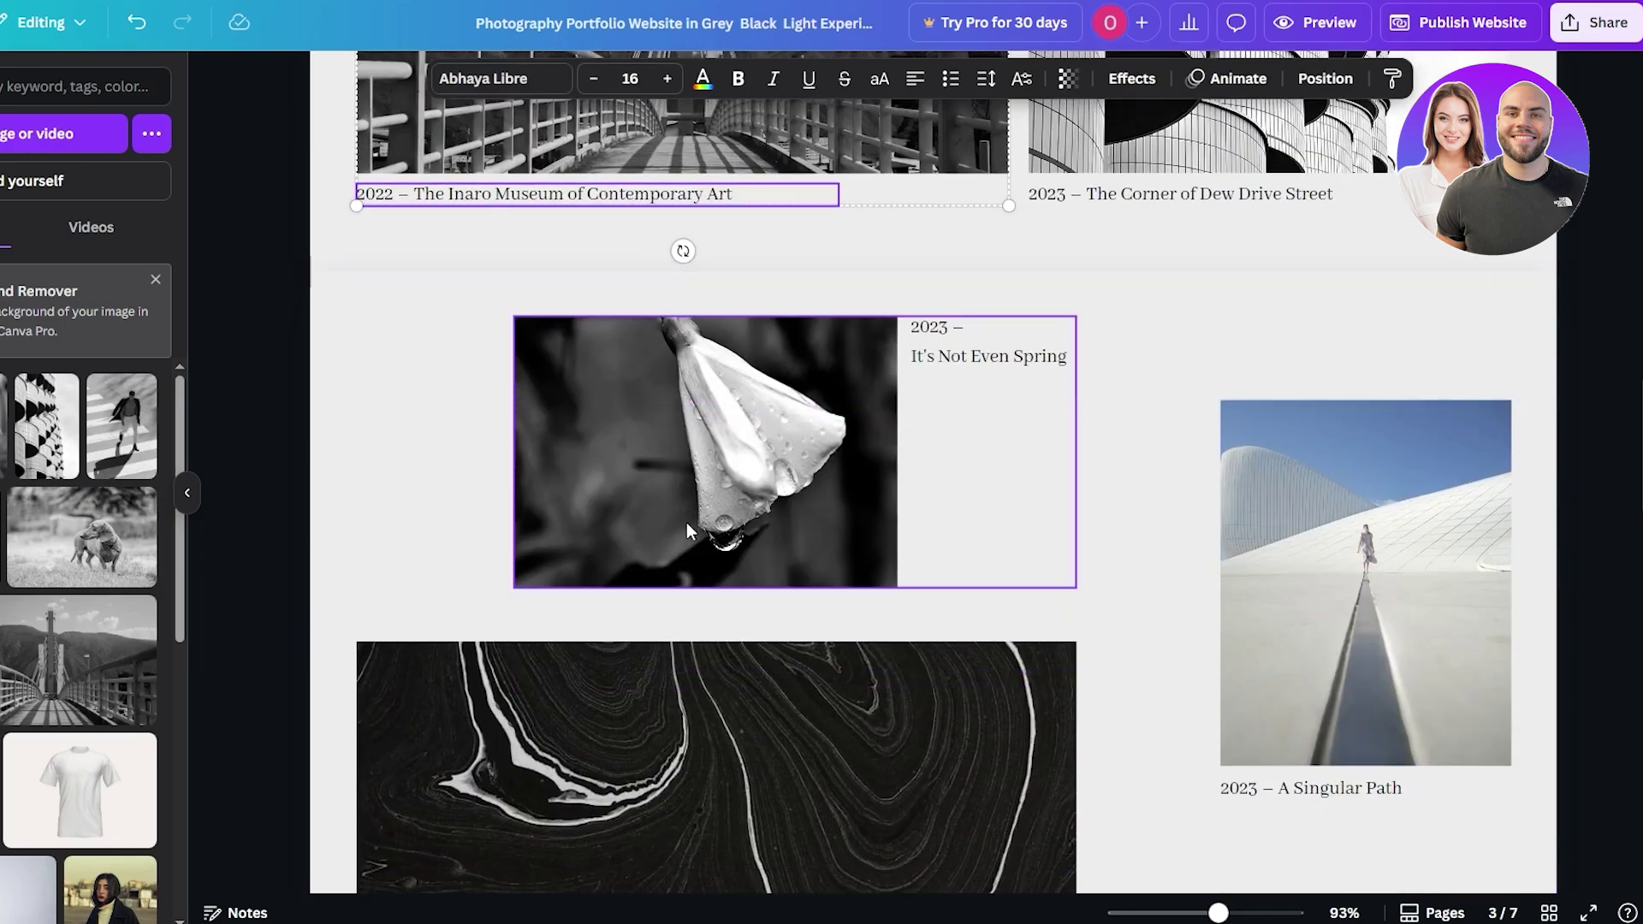
pyautogui.scroll(-6, 1027, 470)
pyautogui.scroll(-3, 1301, 608)
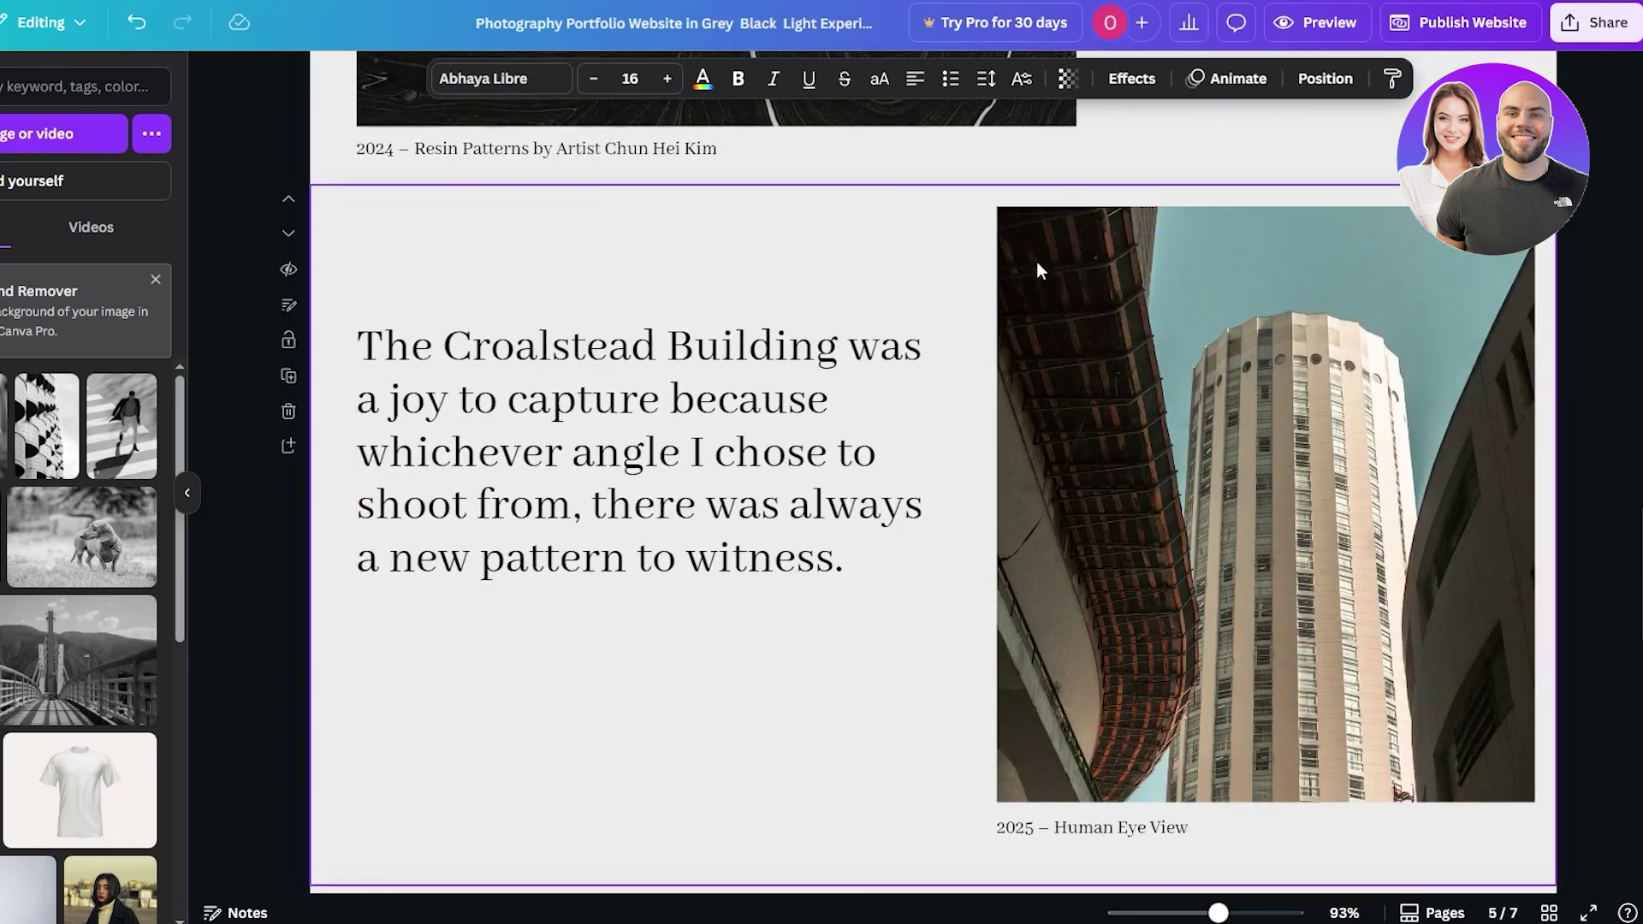
pyautogui.scroll(-2, 1075, 402)
pyautogui.scroll(2, 672, 424)
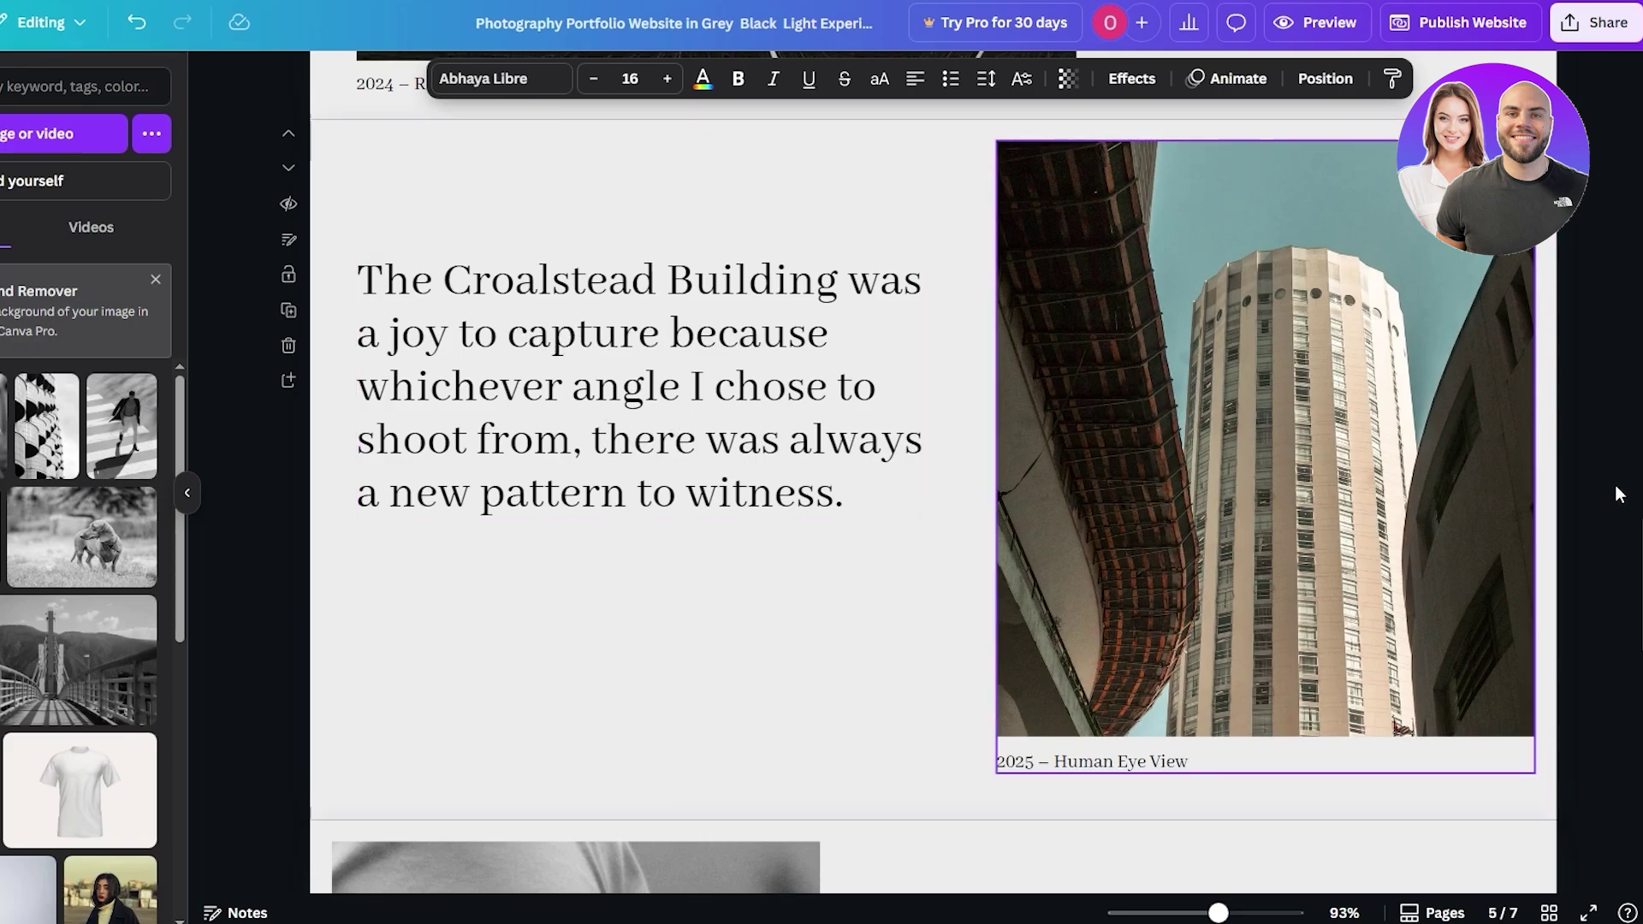
pyautogui.click(1130, 659)
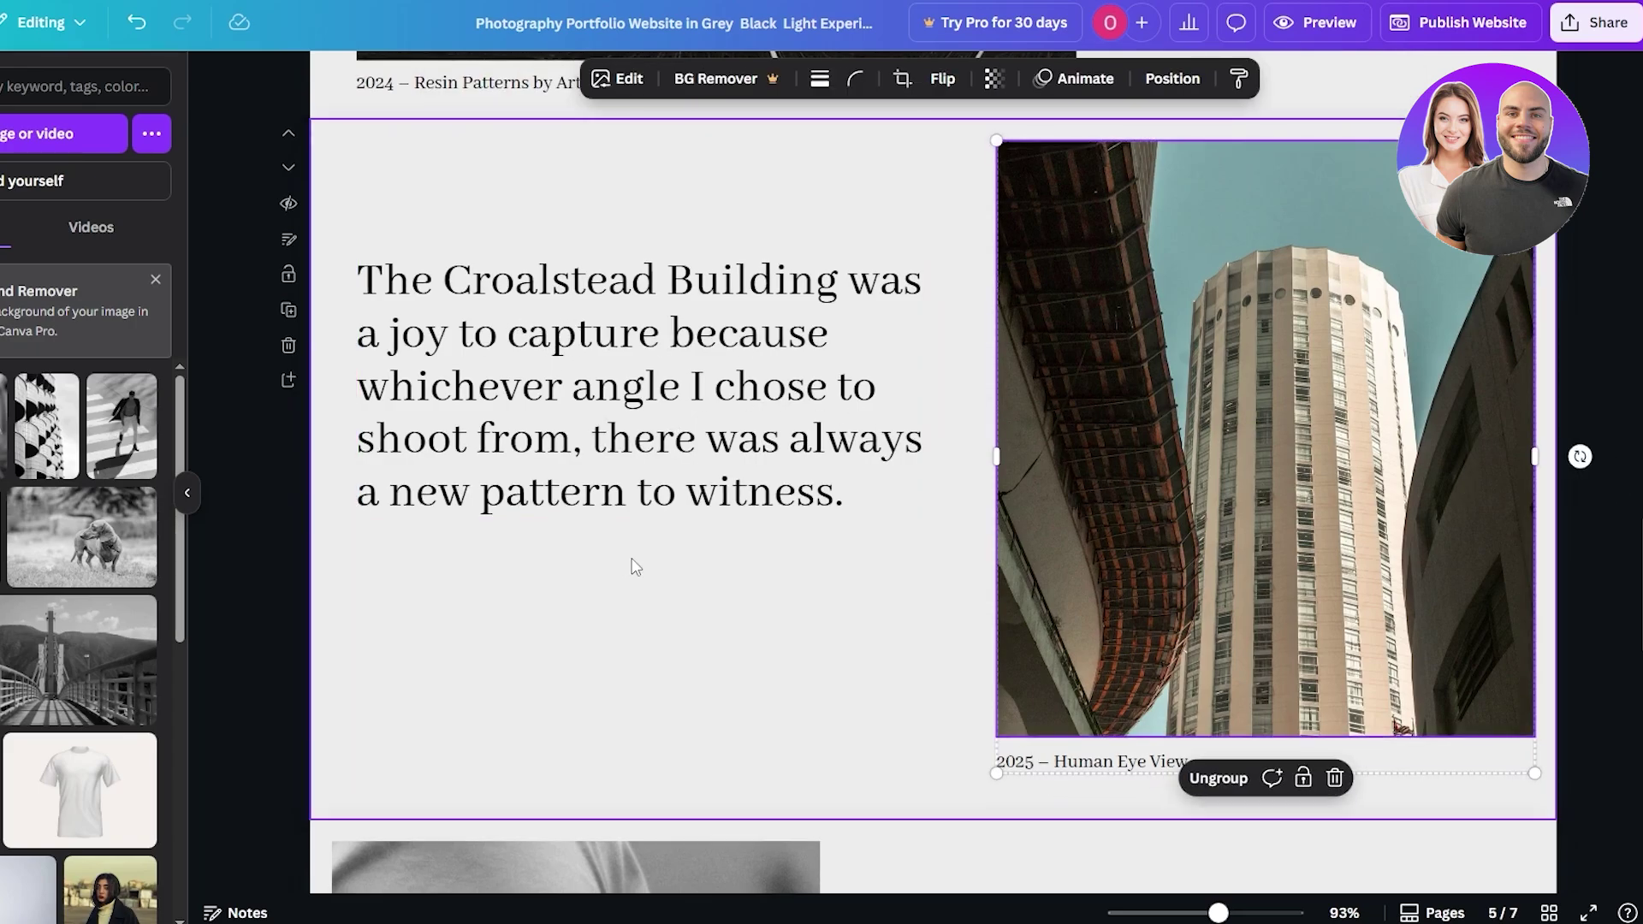
pyautogui.click(631, 565)
pyautogui.scroll(-3, 789, 411)
pyautogui.scroll(-8, 789, 411)
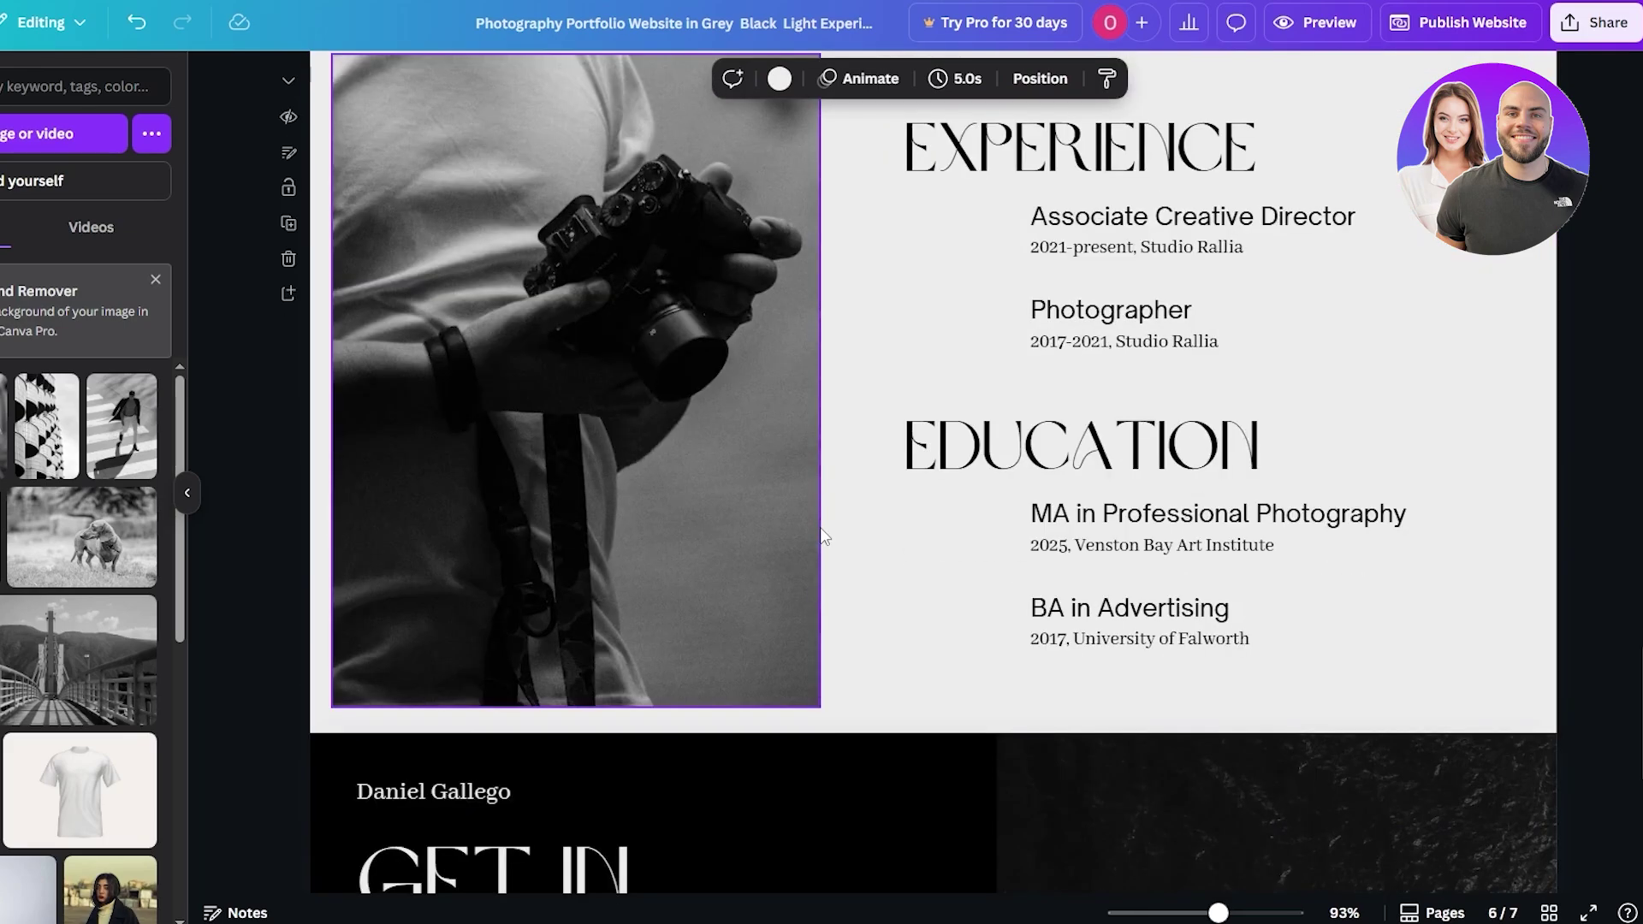
pyautogui.scroll(1, 1054, 387)
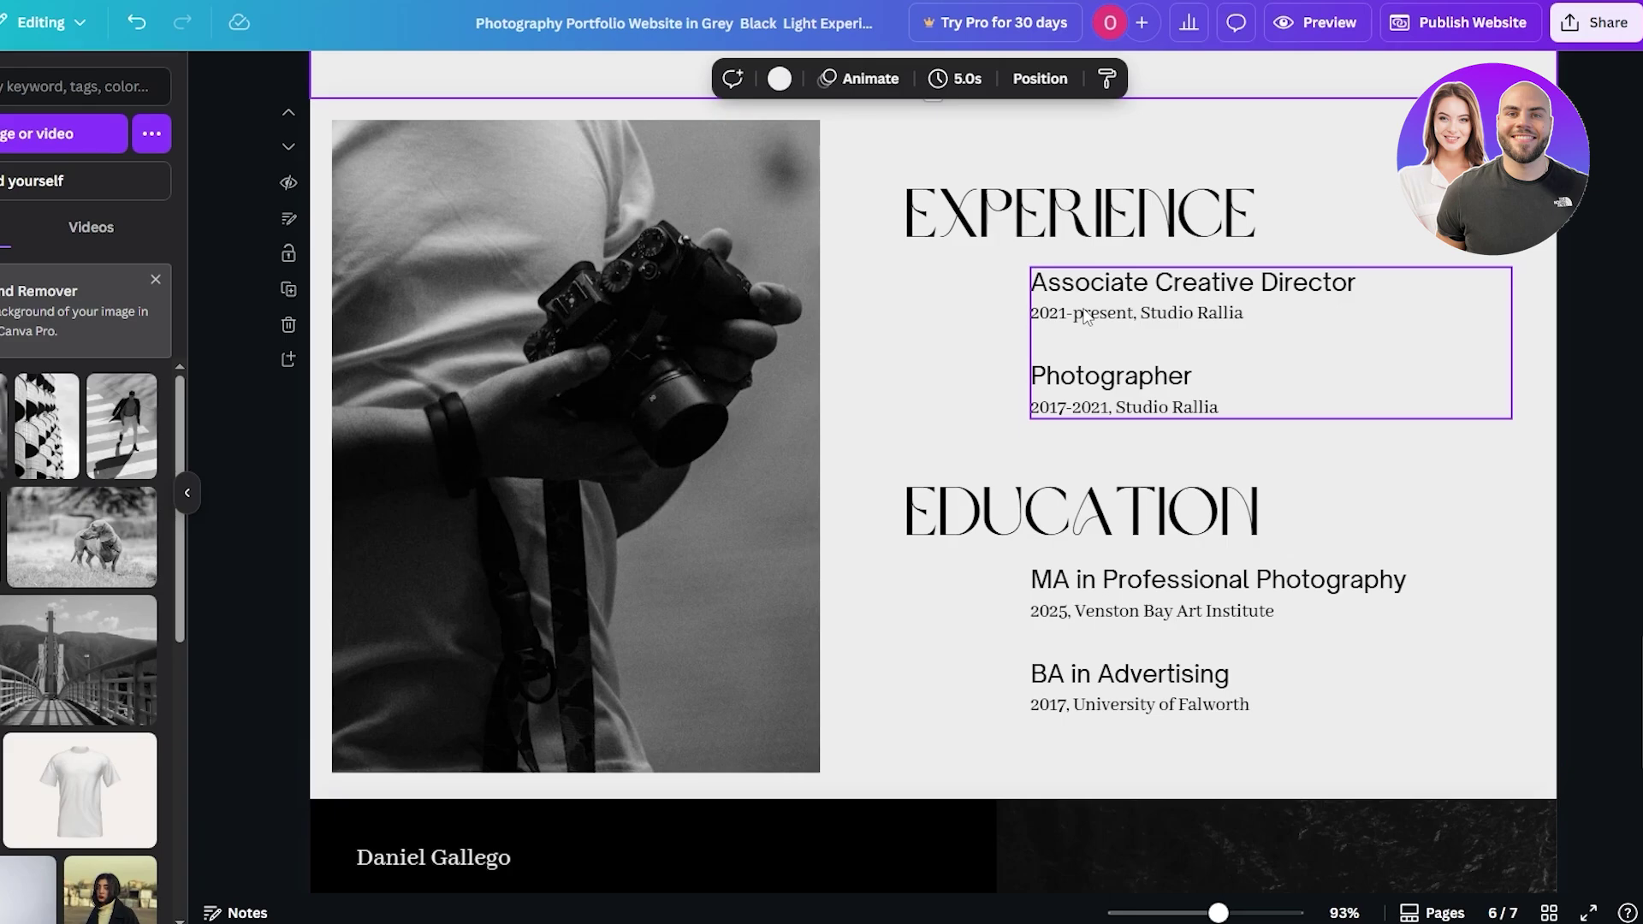
pyautogui.scroll(-8, 1084, 317)
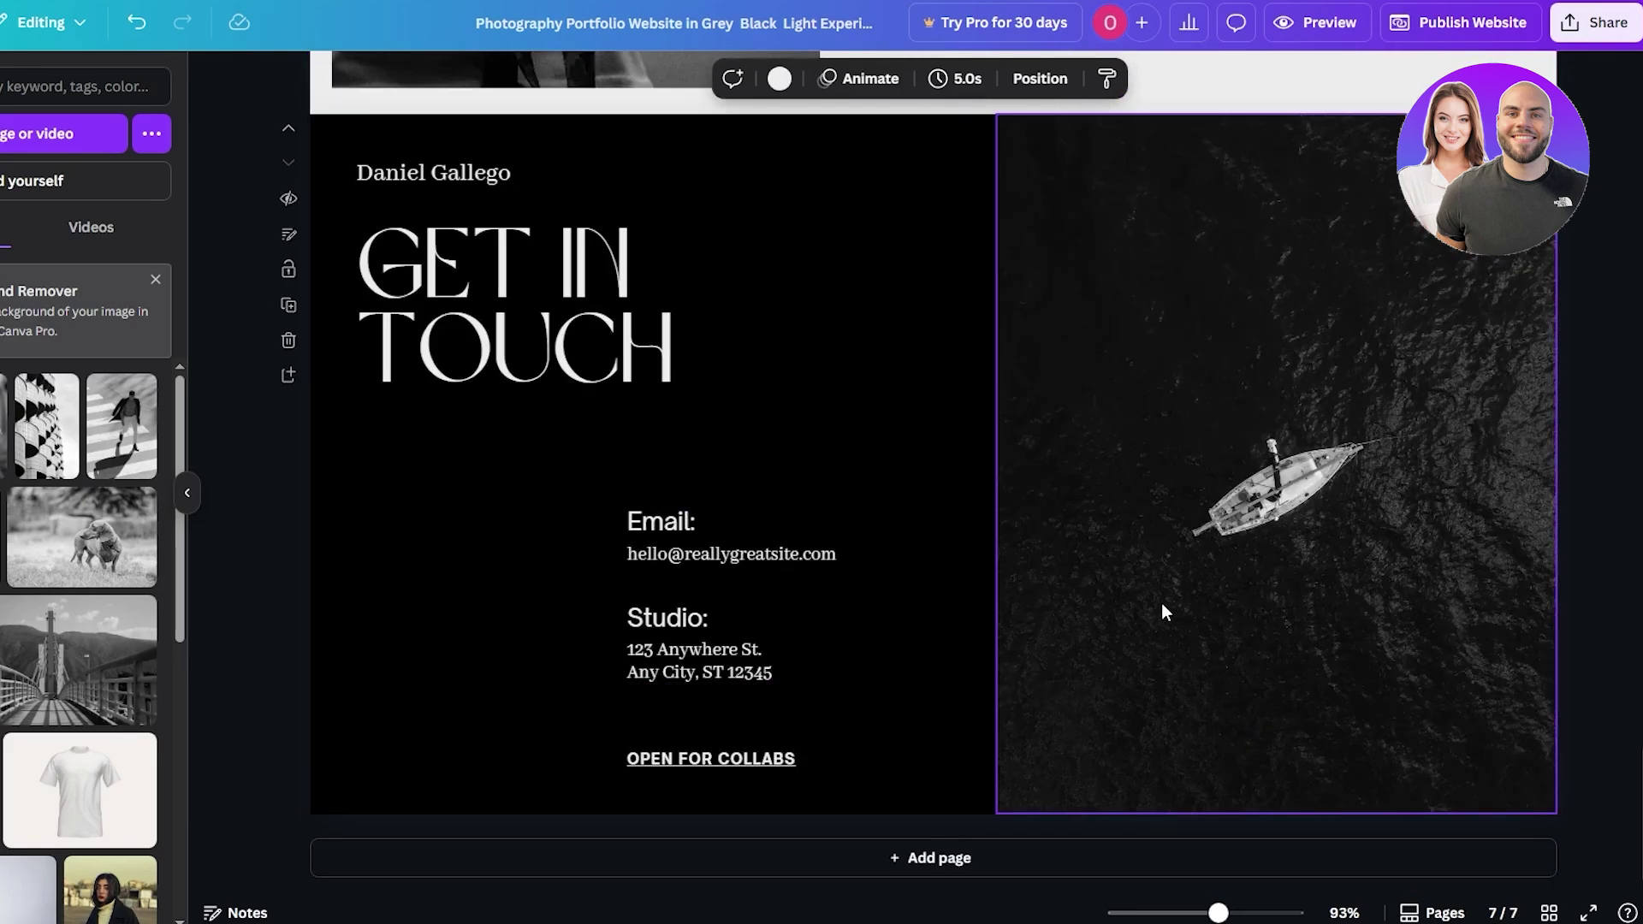
pyautogui.scroll(10, 1166, 610)
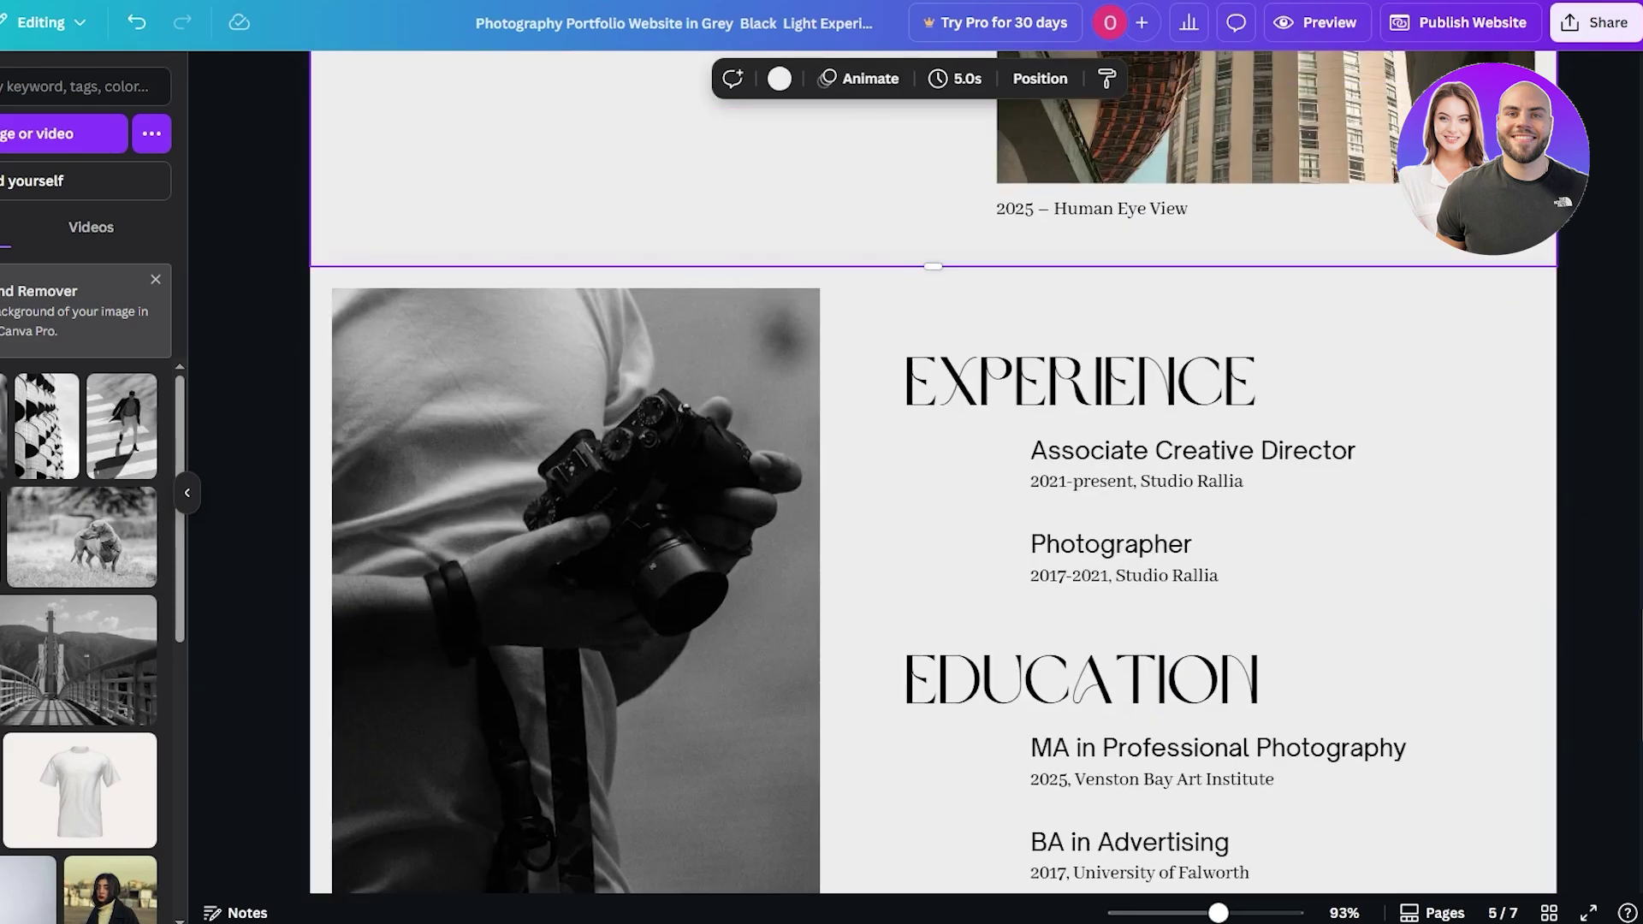
pyautogui.scroll(15, 933, 471)
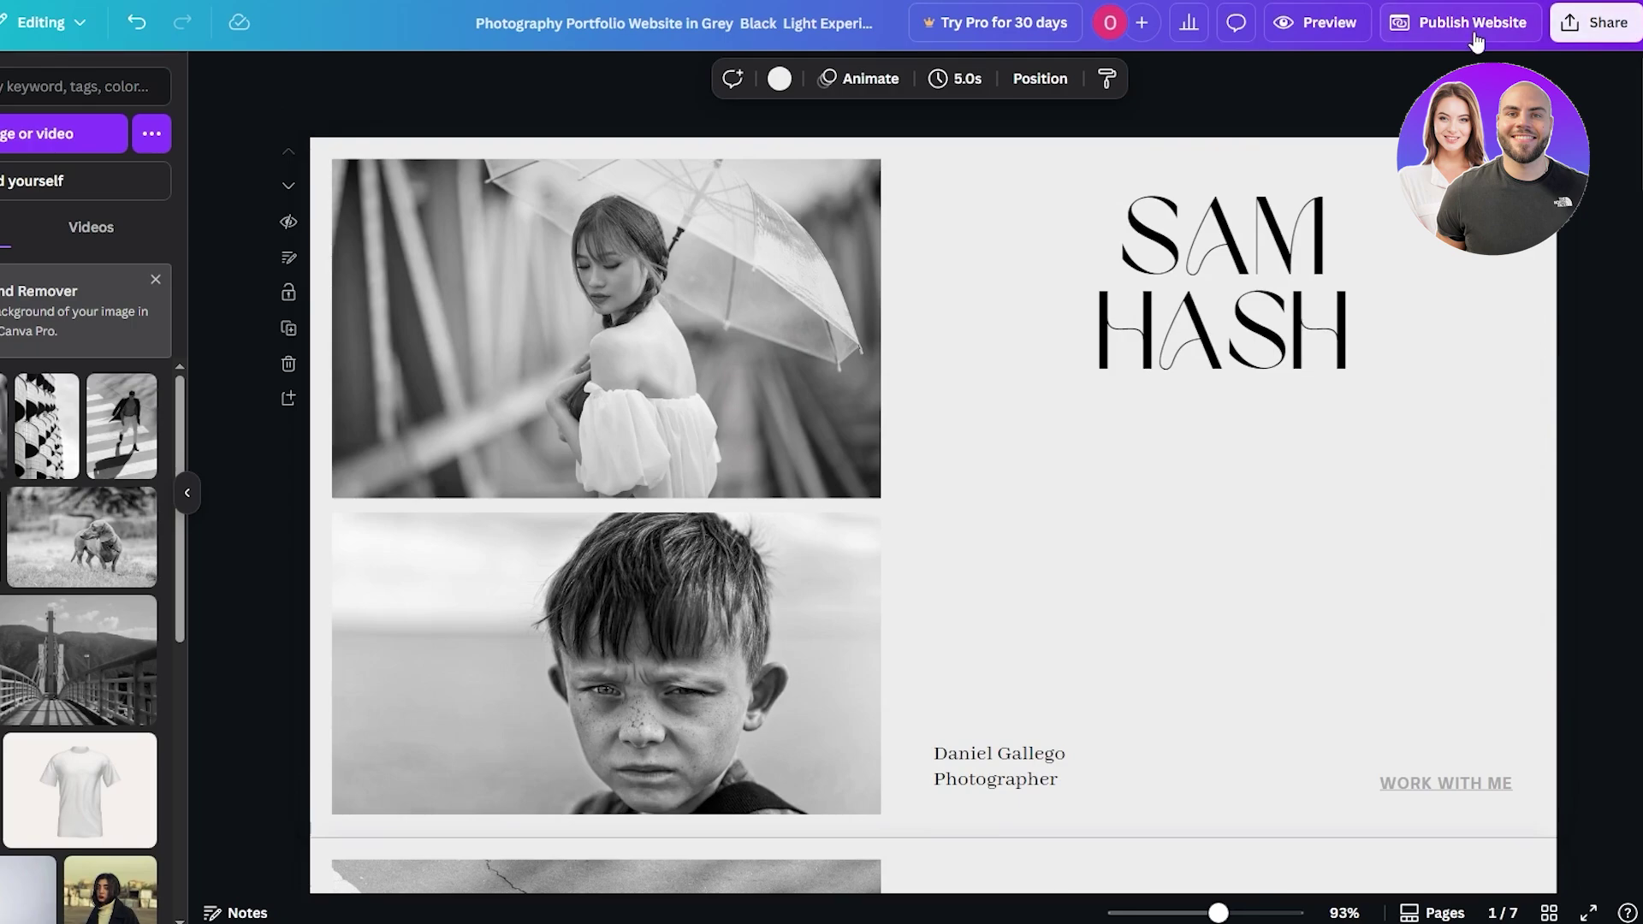
# Step: Bring up the Publish website panel and put the Website URL path into edit mode
pyautogui.click(1474, 31)
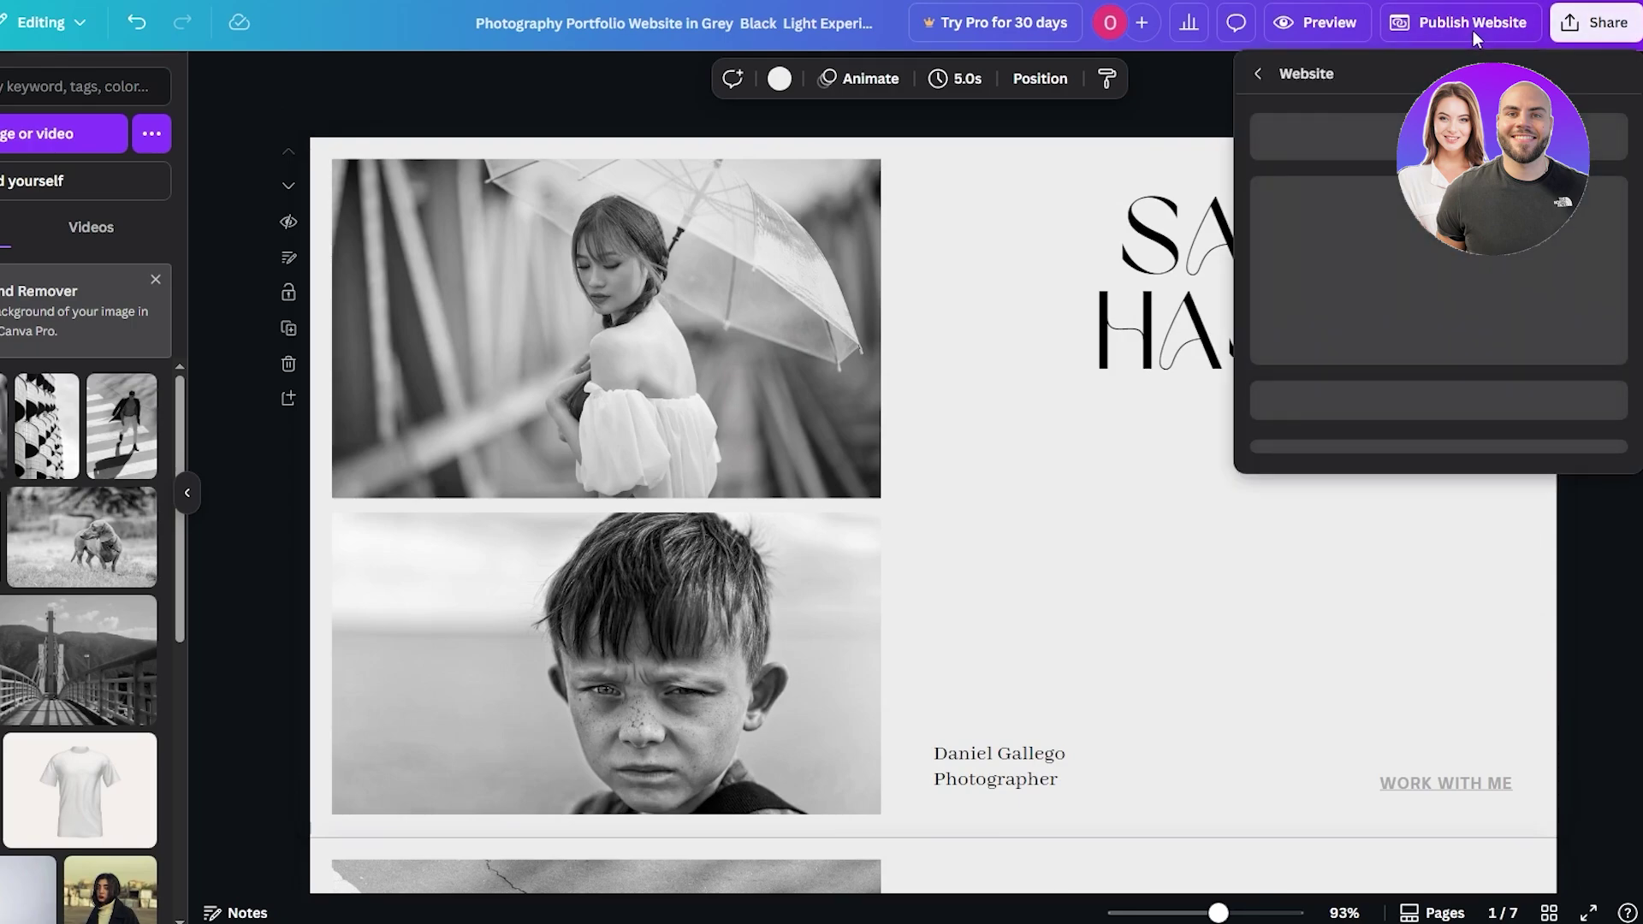
pyautogui.click(1424, 23)
pyautogui.click(1421, 25)
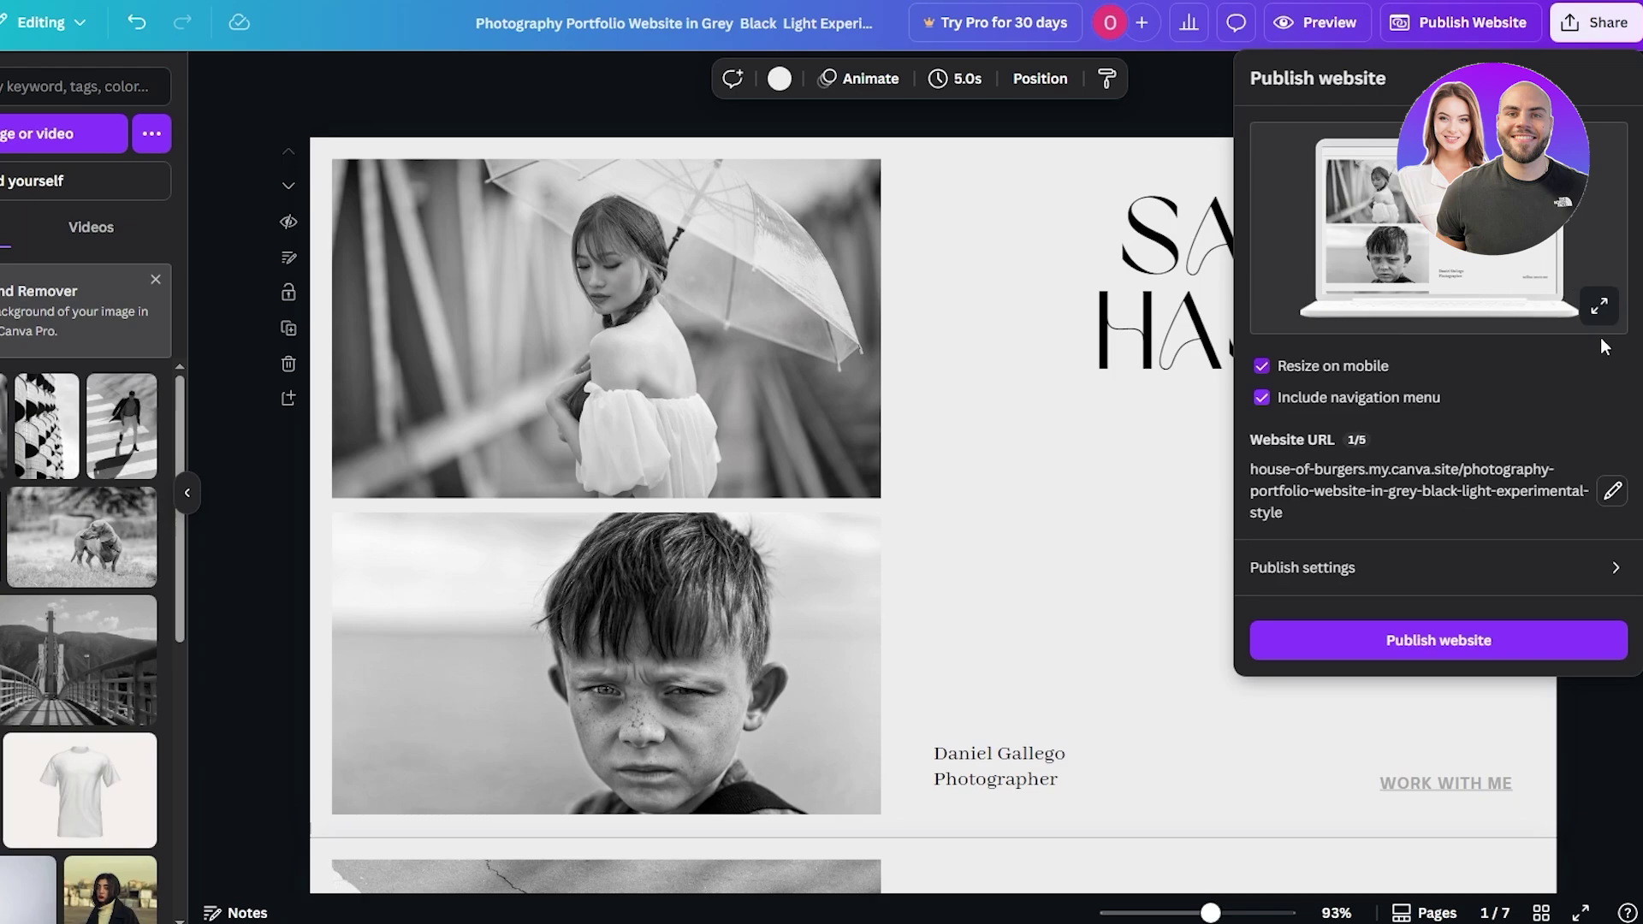
pyautogui.moveTo(1321, 384)
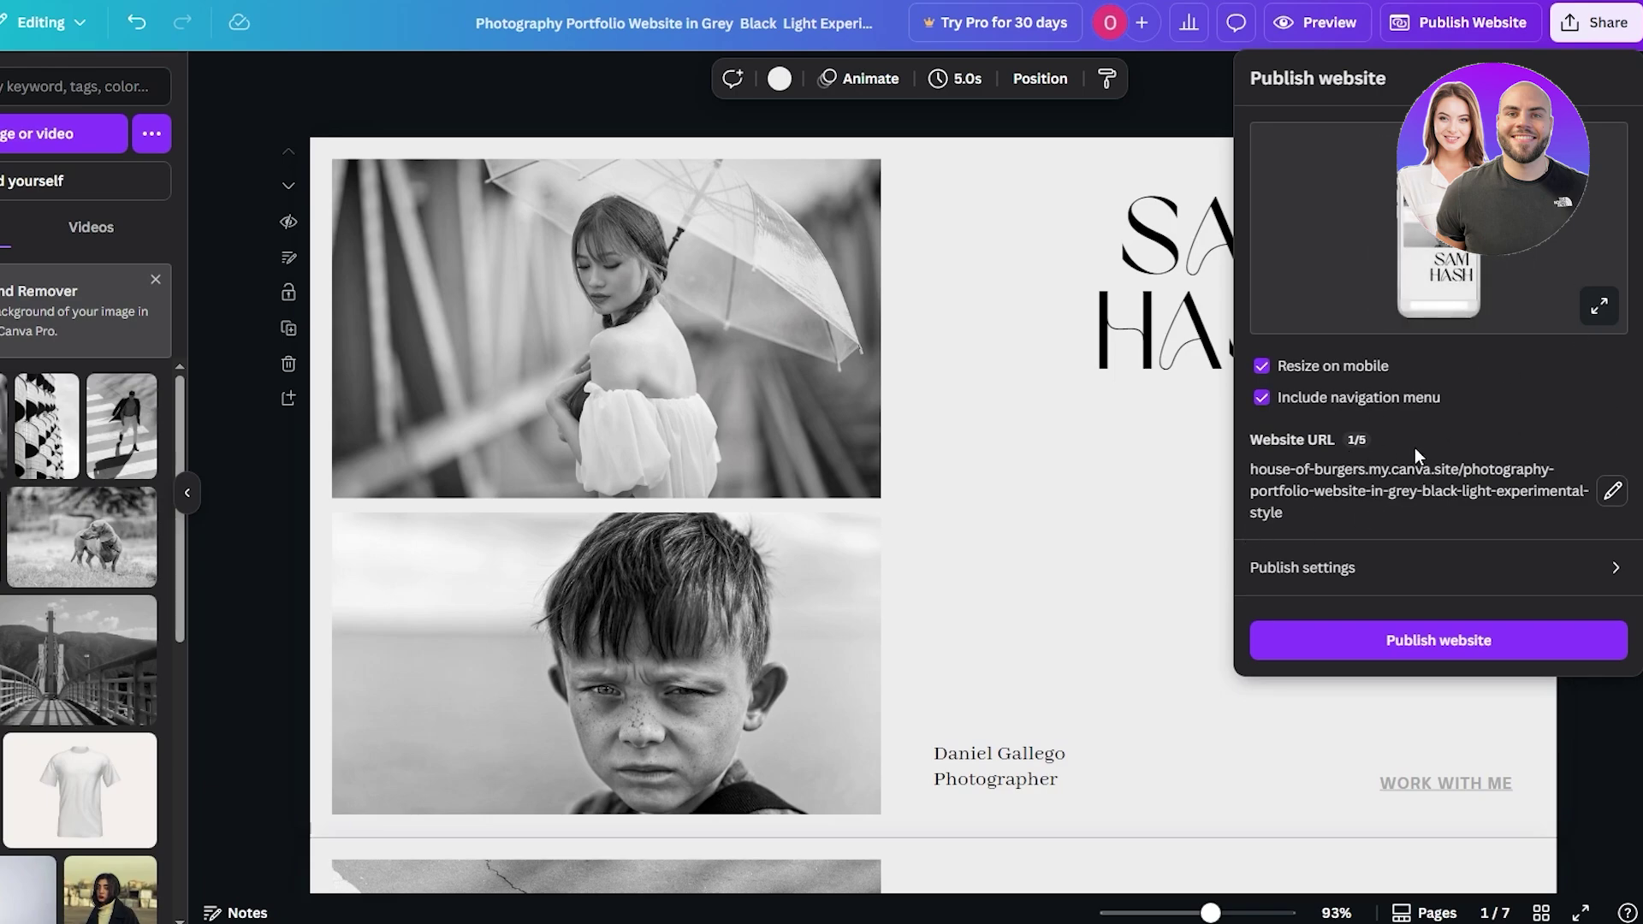
pyautogui.click(1613, 490)
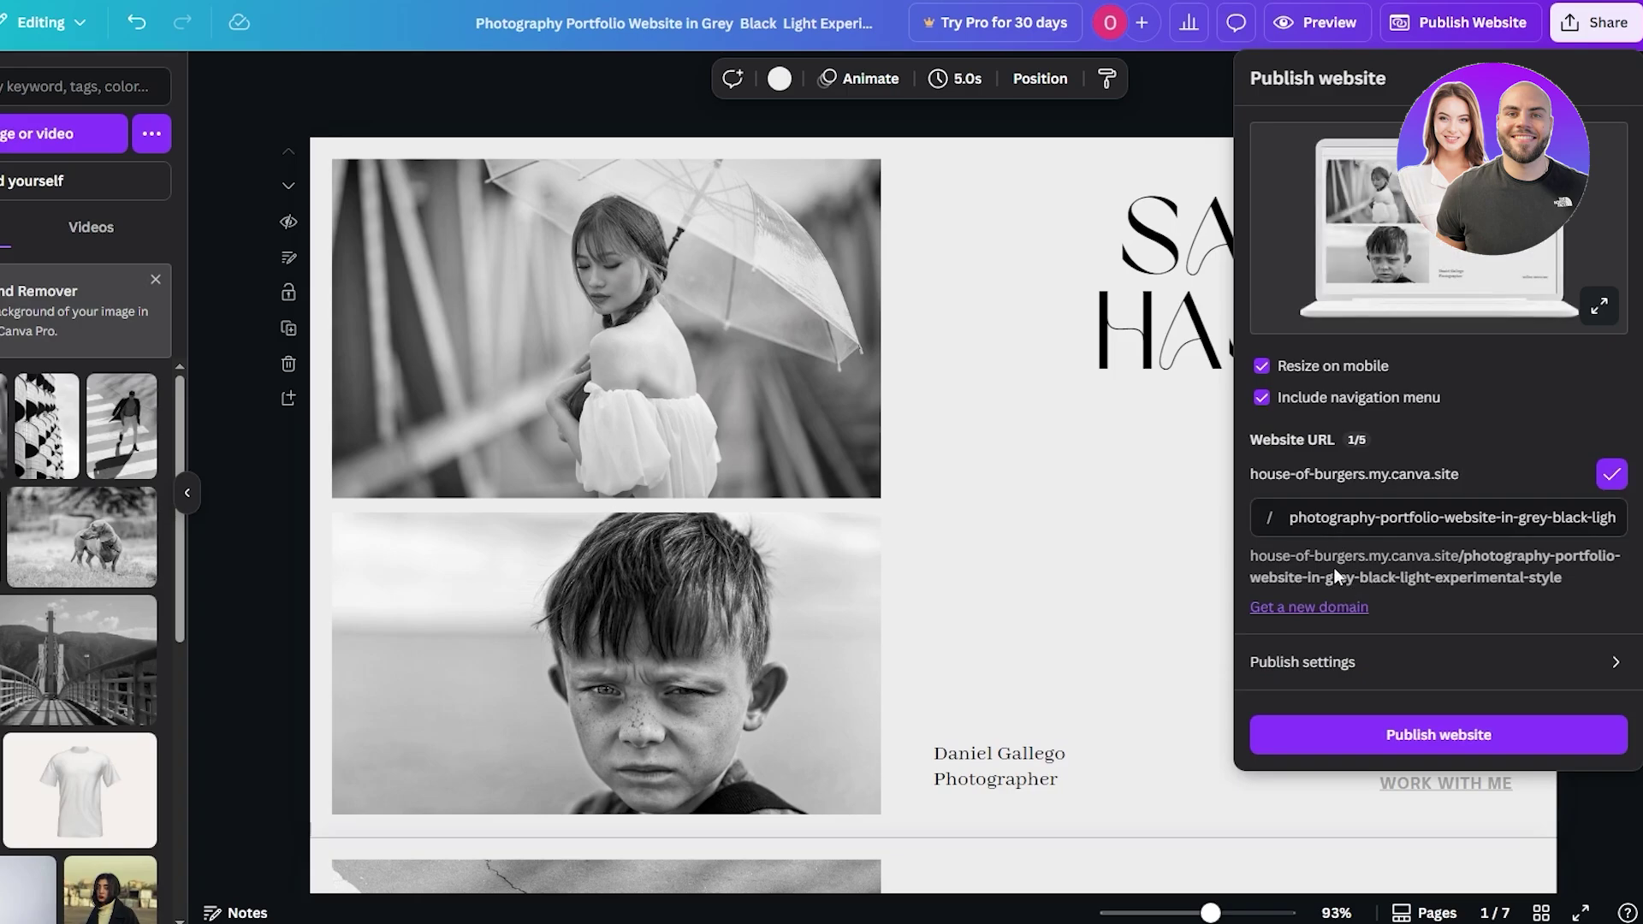
# Step: Review the 'Buy a new domain' custom domain offer, then close it
pyautogui.click(1294, 603)
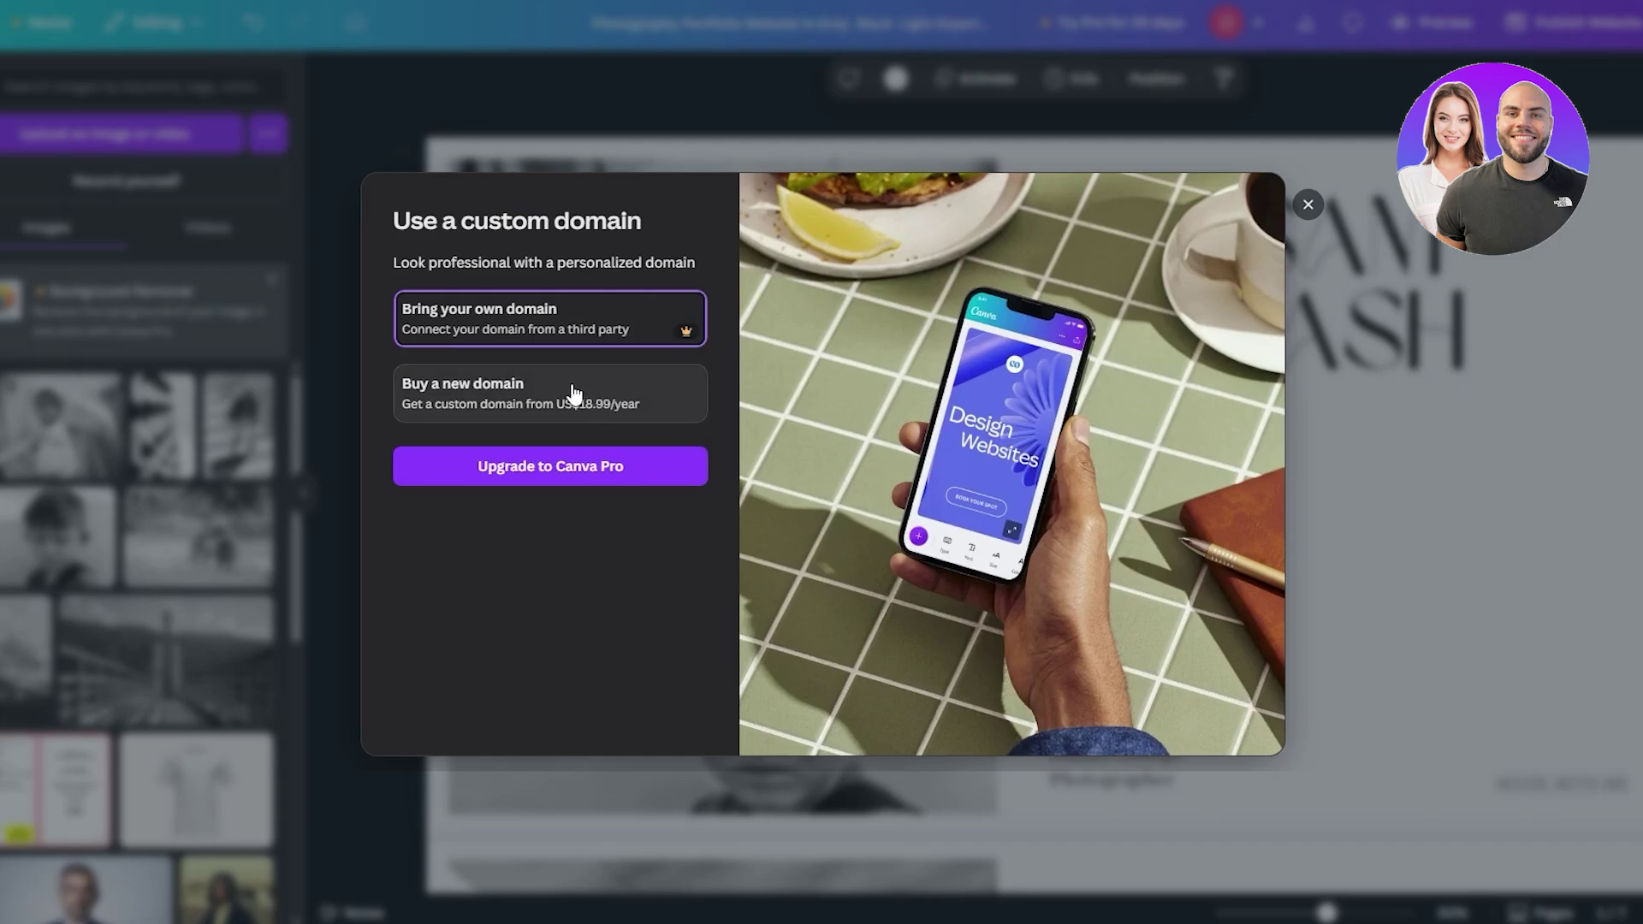
pyautogui.click(524, 405)
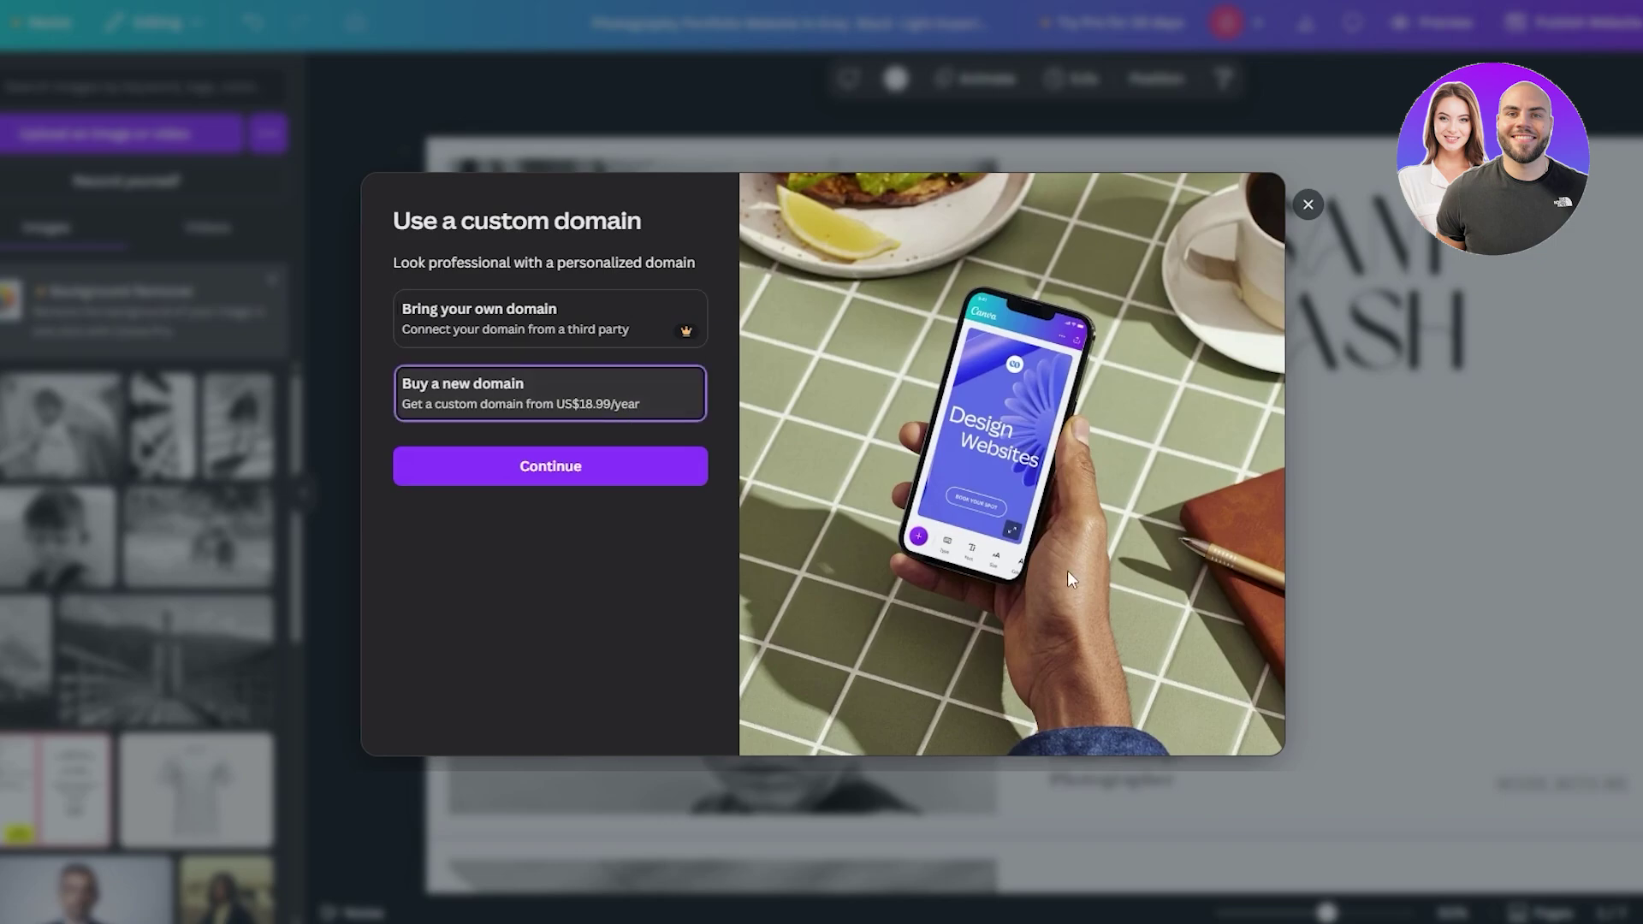
pyautogui.click(1308, 206)
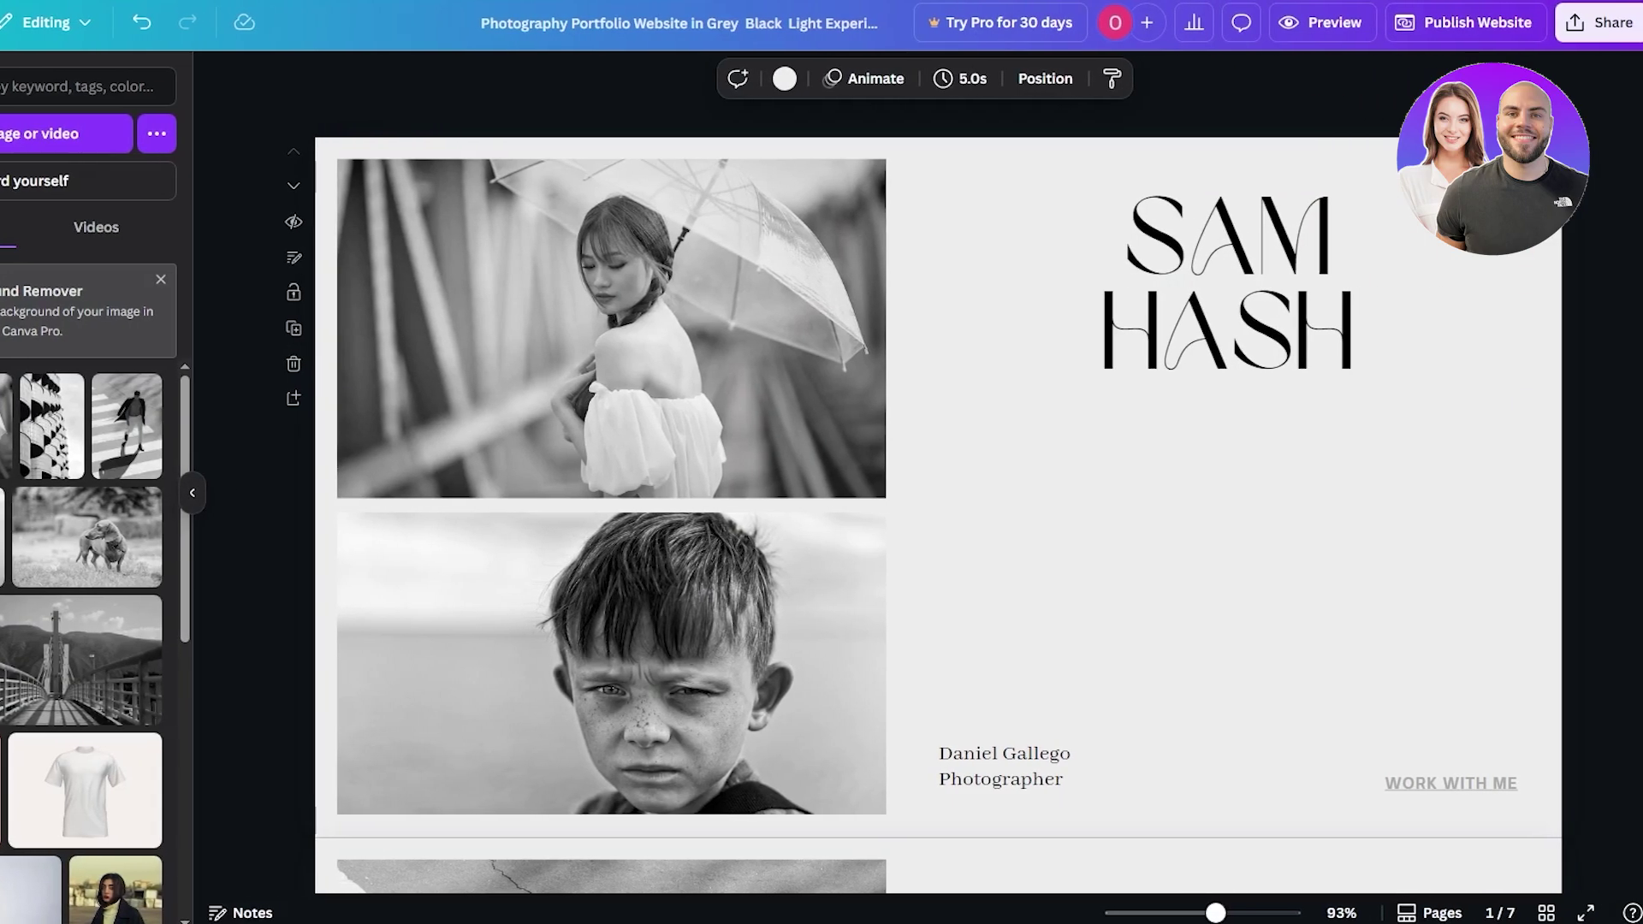
# Step: Publish the SAM HASH portfolio live from the Publish website panel
pyautogui.click(1613, 25)
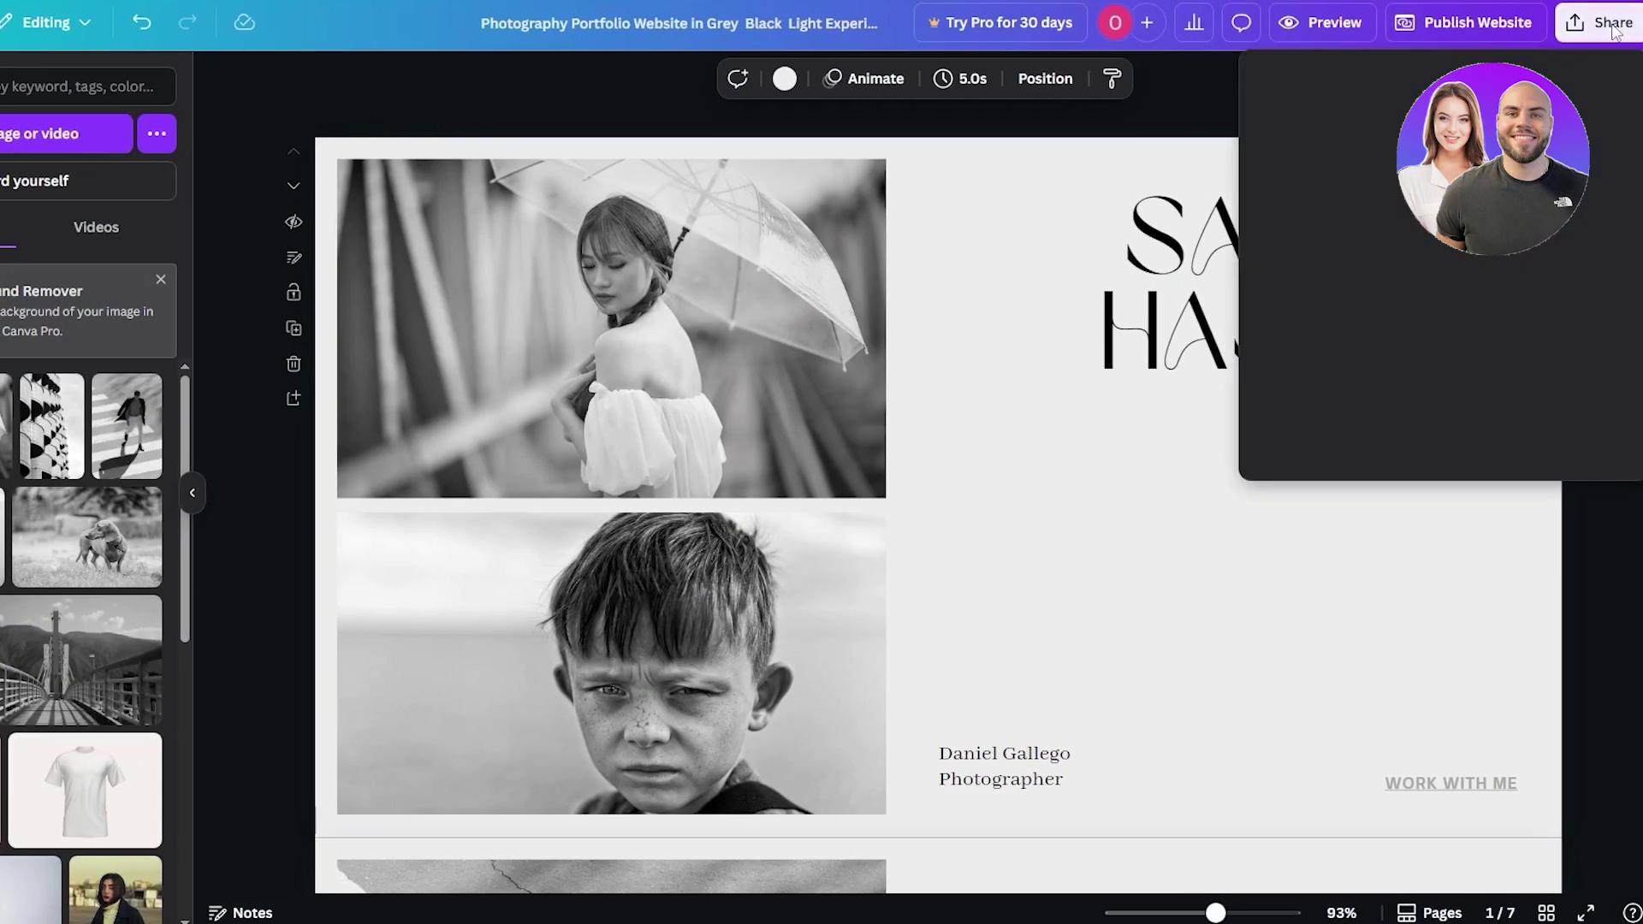
pyautogui.click(1467, 25)
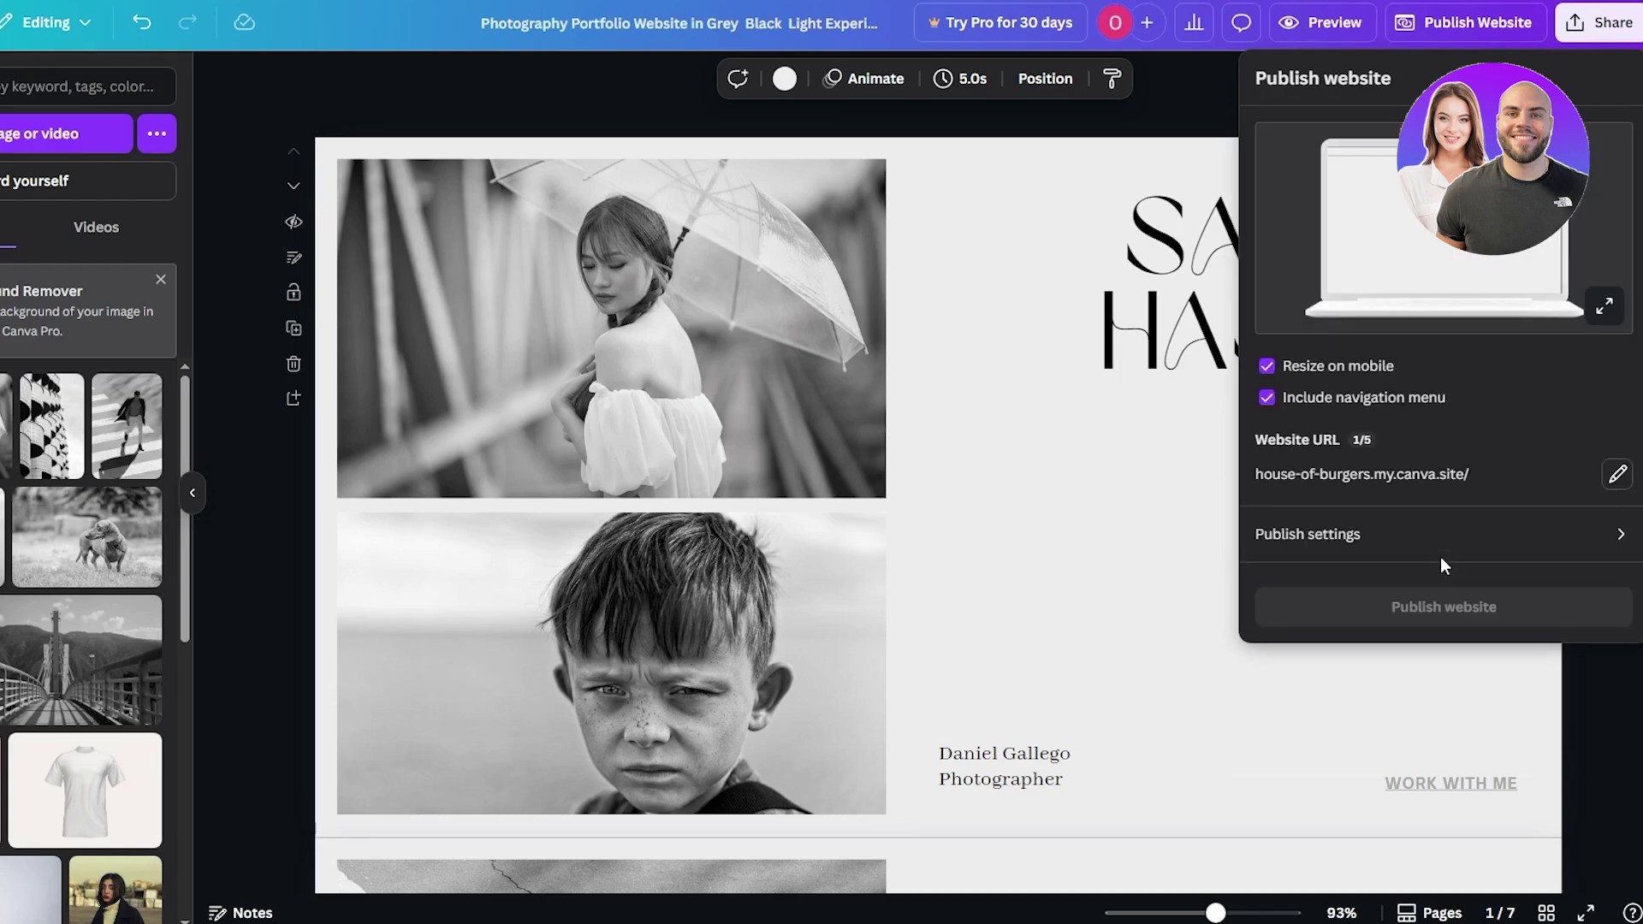
pyautogui.click(1435, 640)
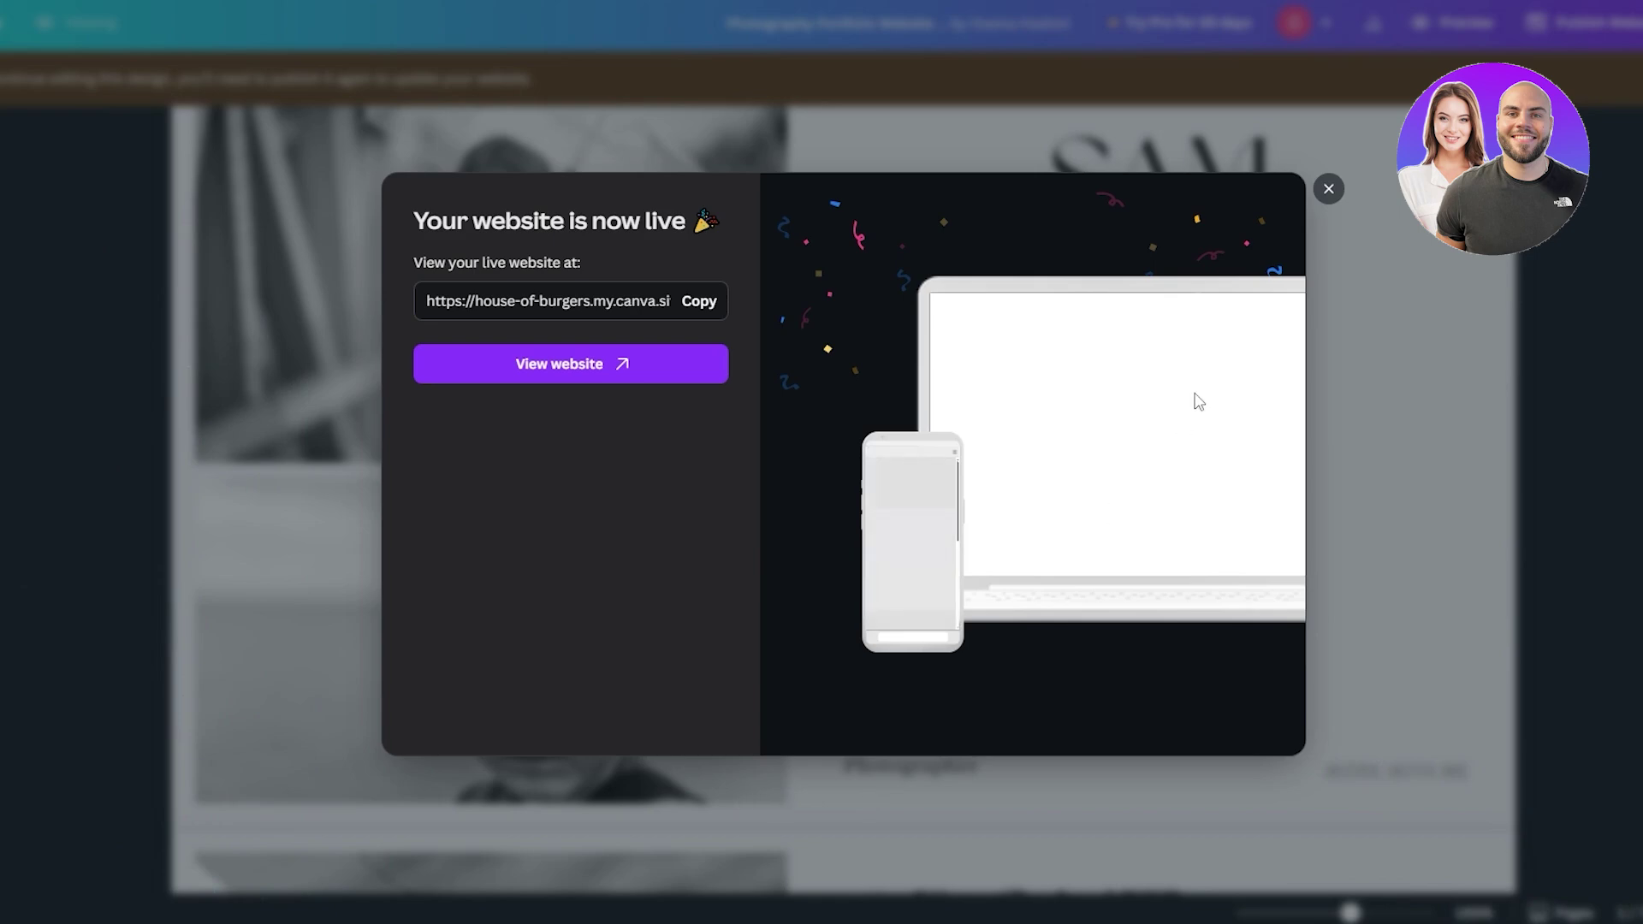
pyautogui.click(585, 377)
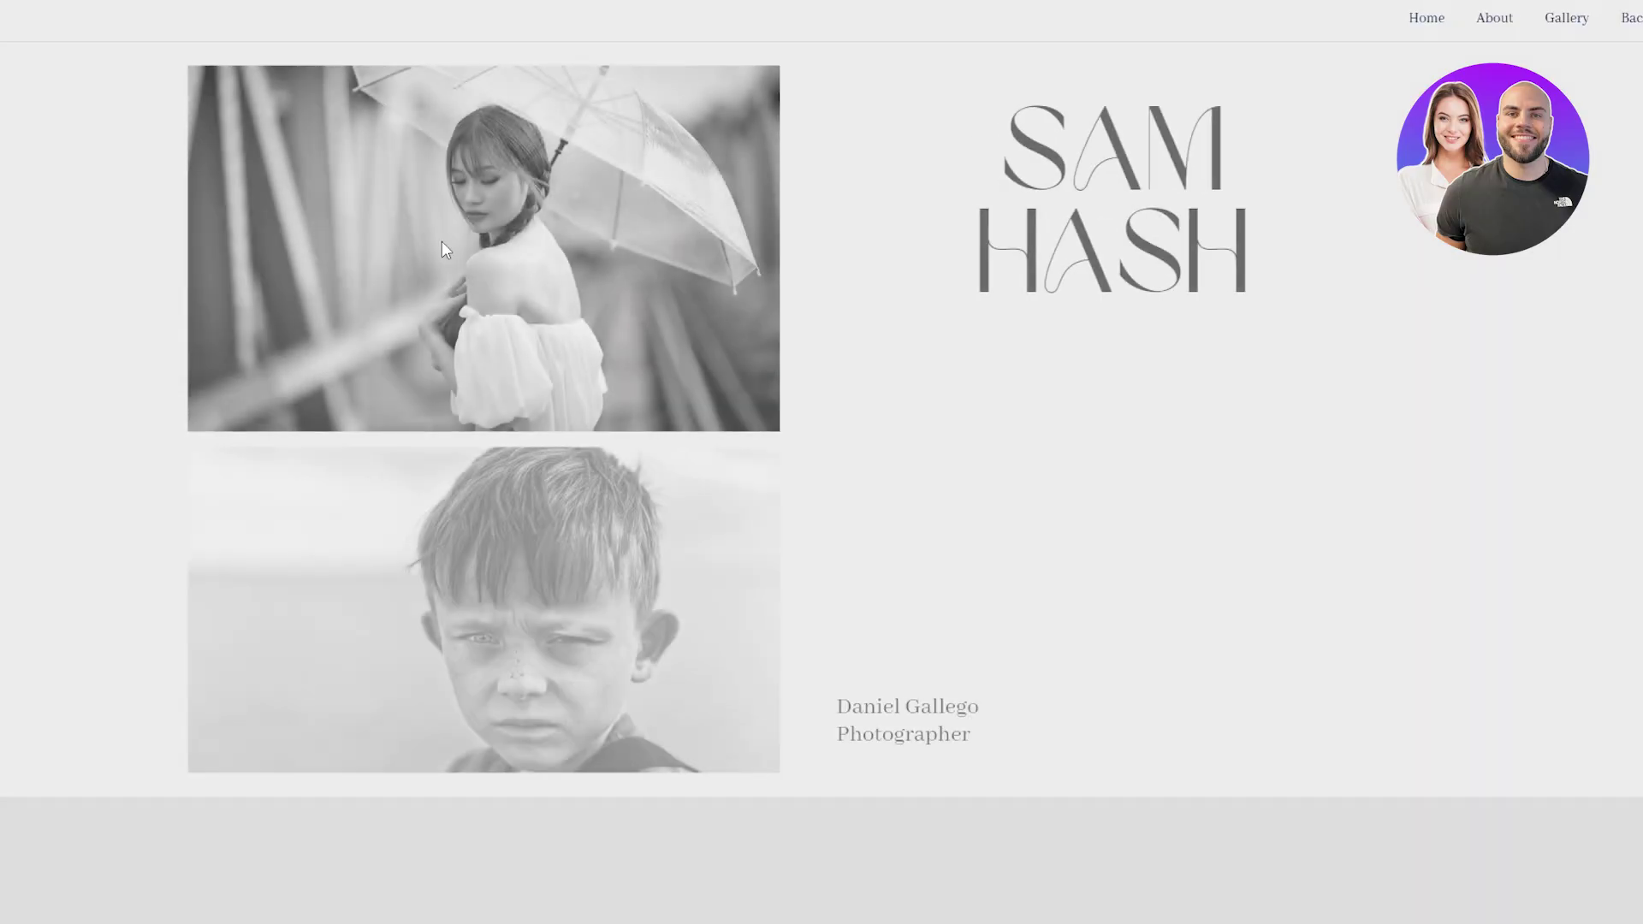
pyautogui.scroll(-5, 1267, 225)
pyautogui.scroll(5, 1266, 228)
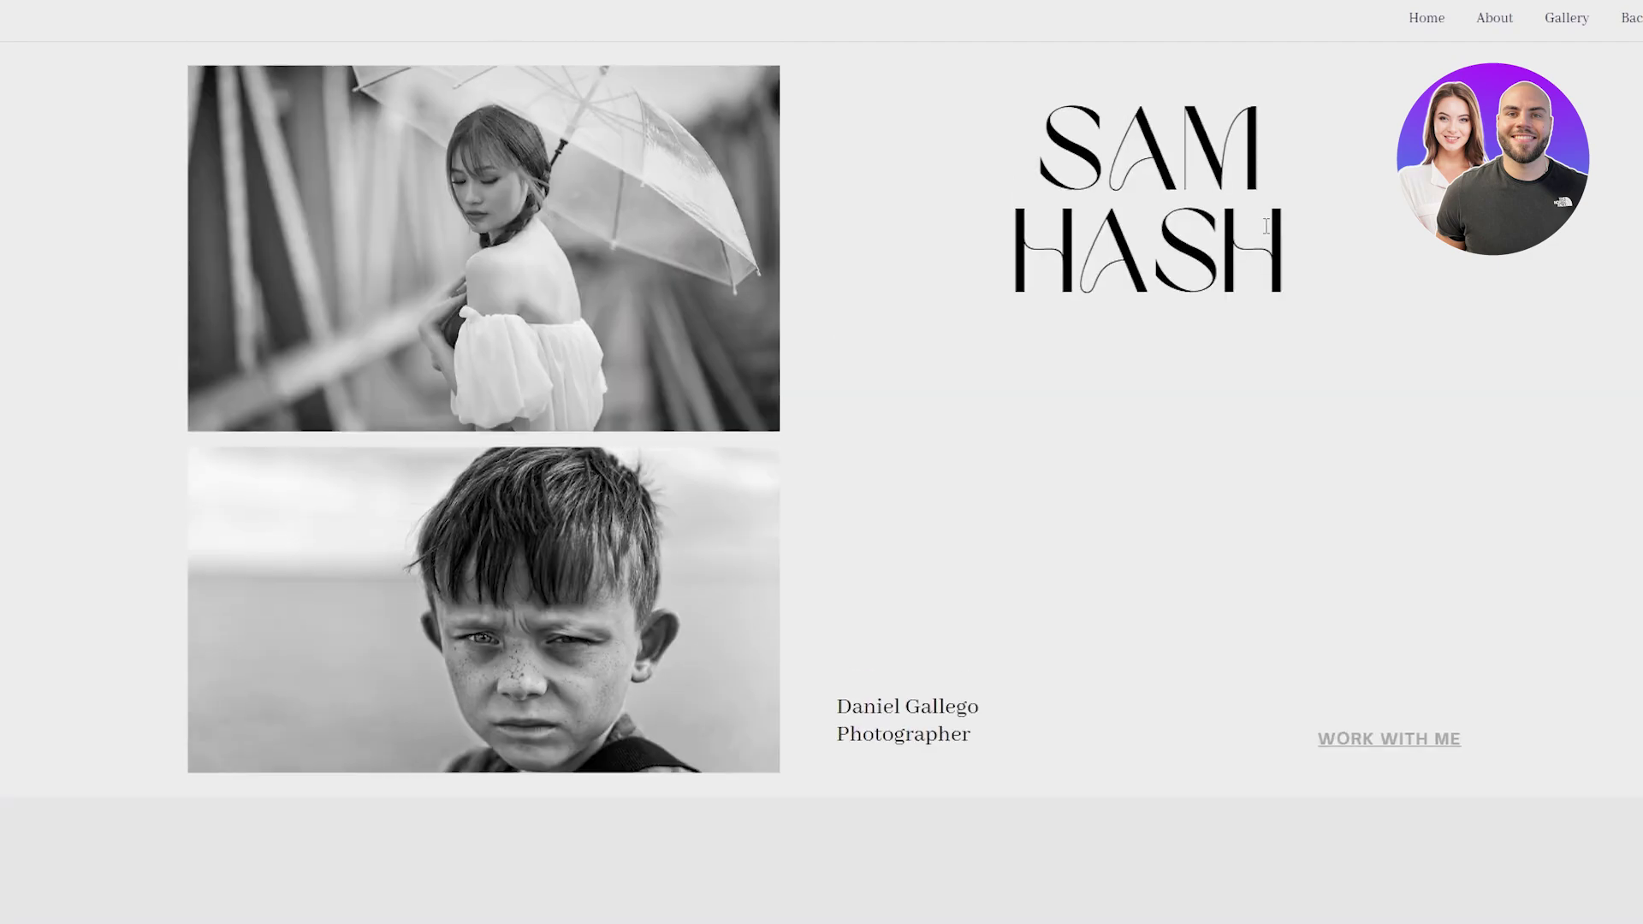
pyautogui.scroll(-11, 1150, 580)
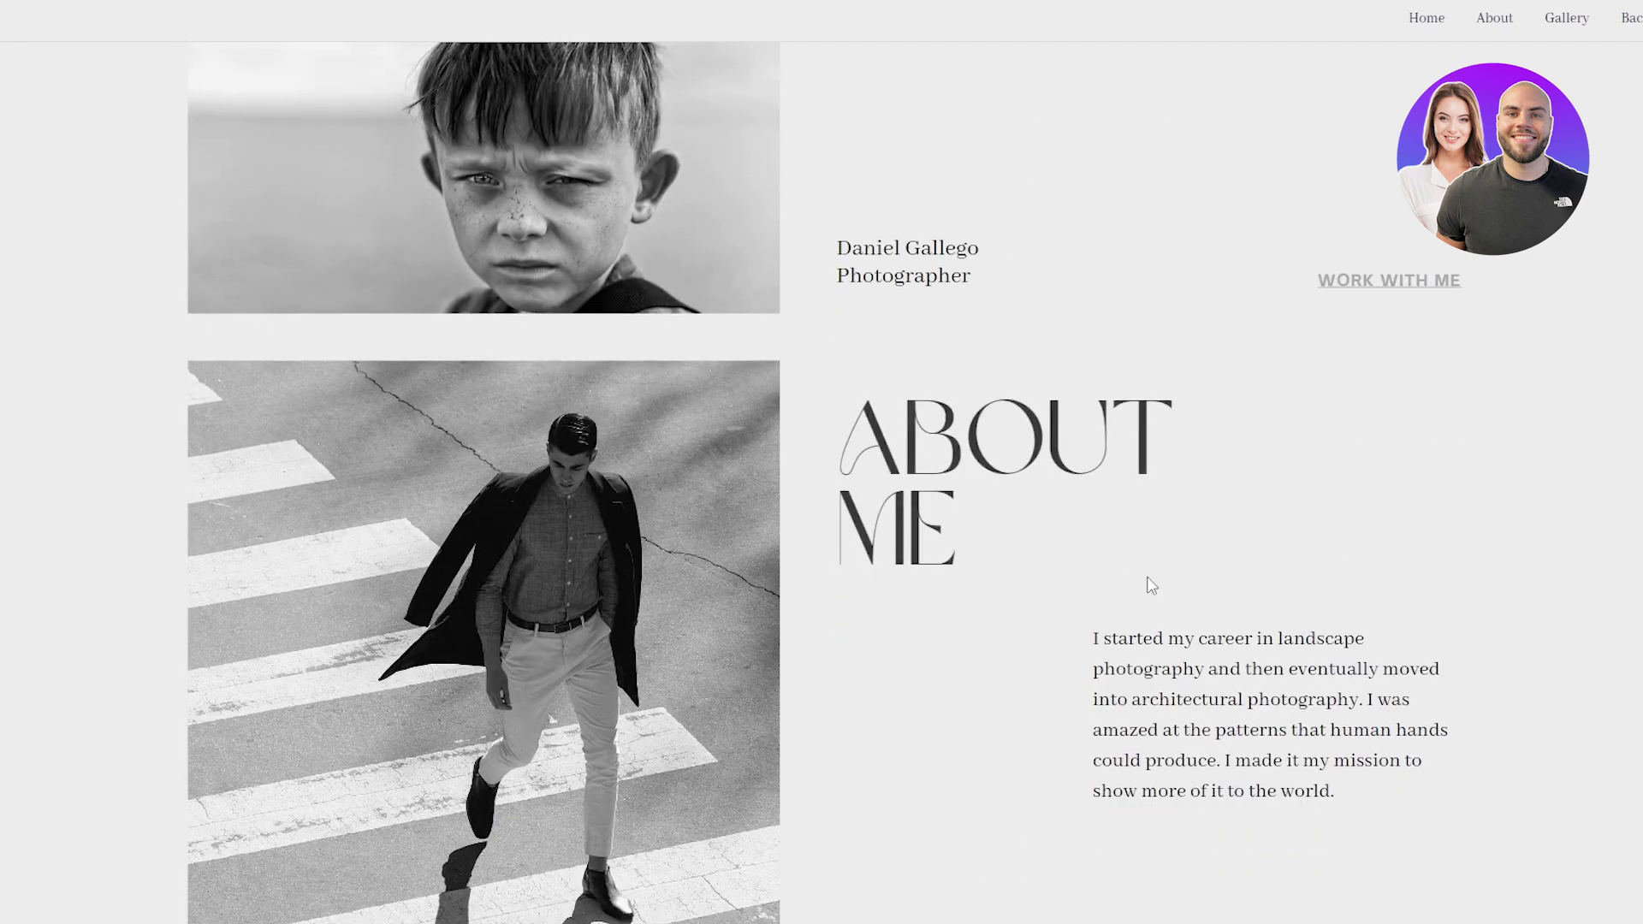
pyautogui.scroll(-6, 1219, 541)
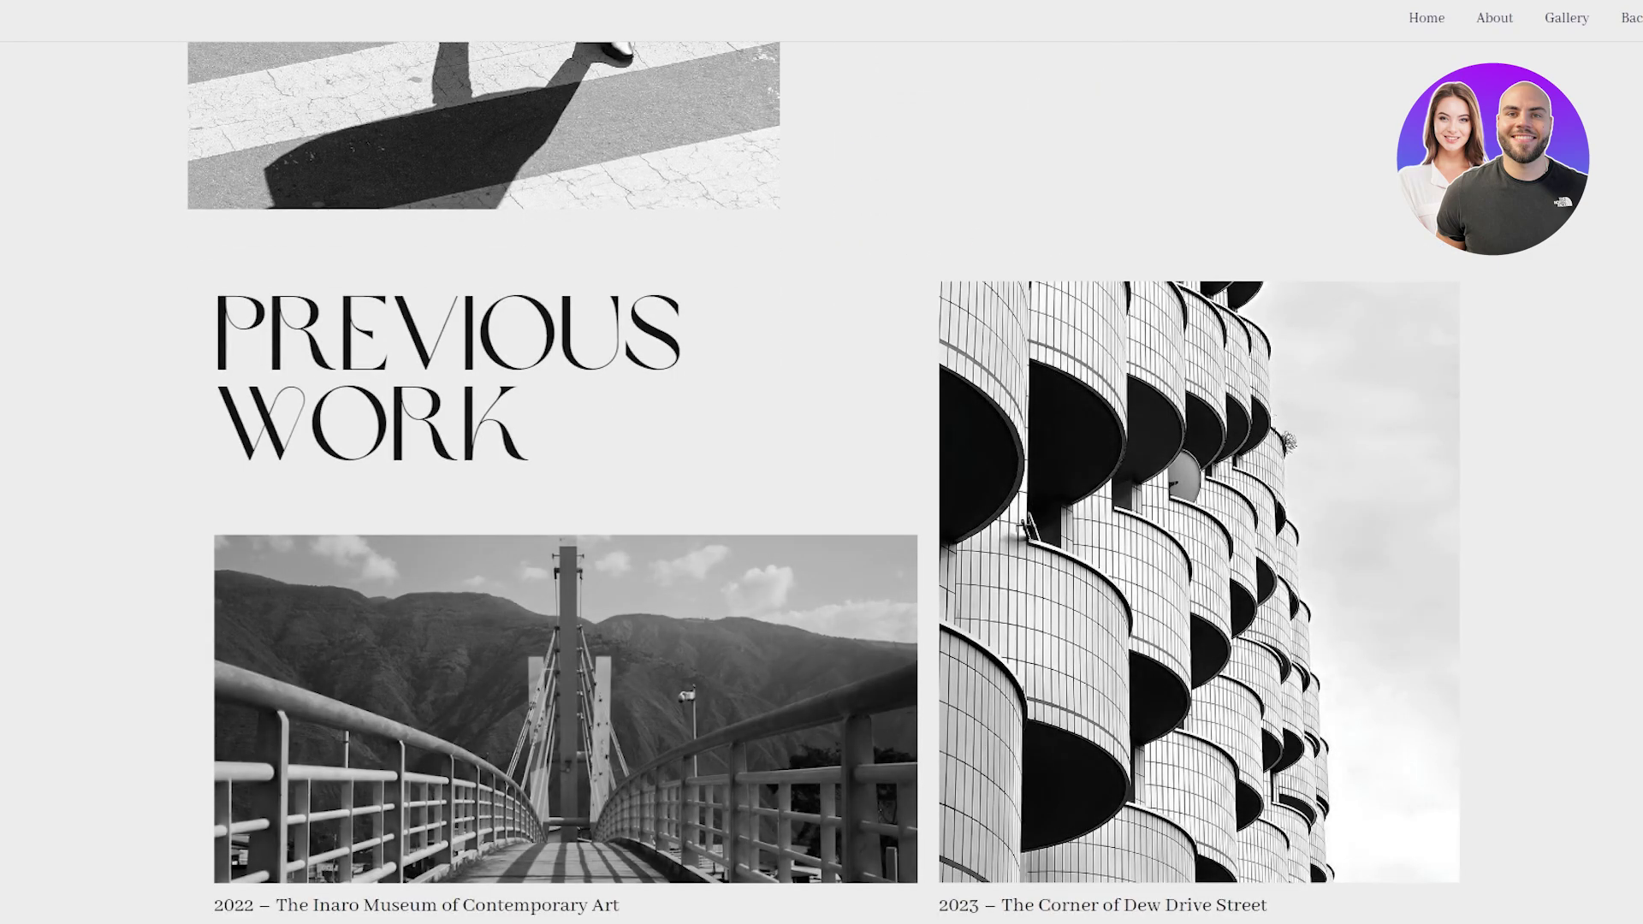
pyautogui.scroll(-10, 1219, 541)
pyautogui.scroll(-12, 1219, 541)
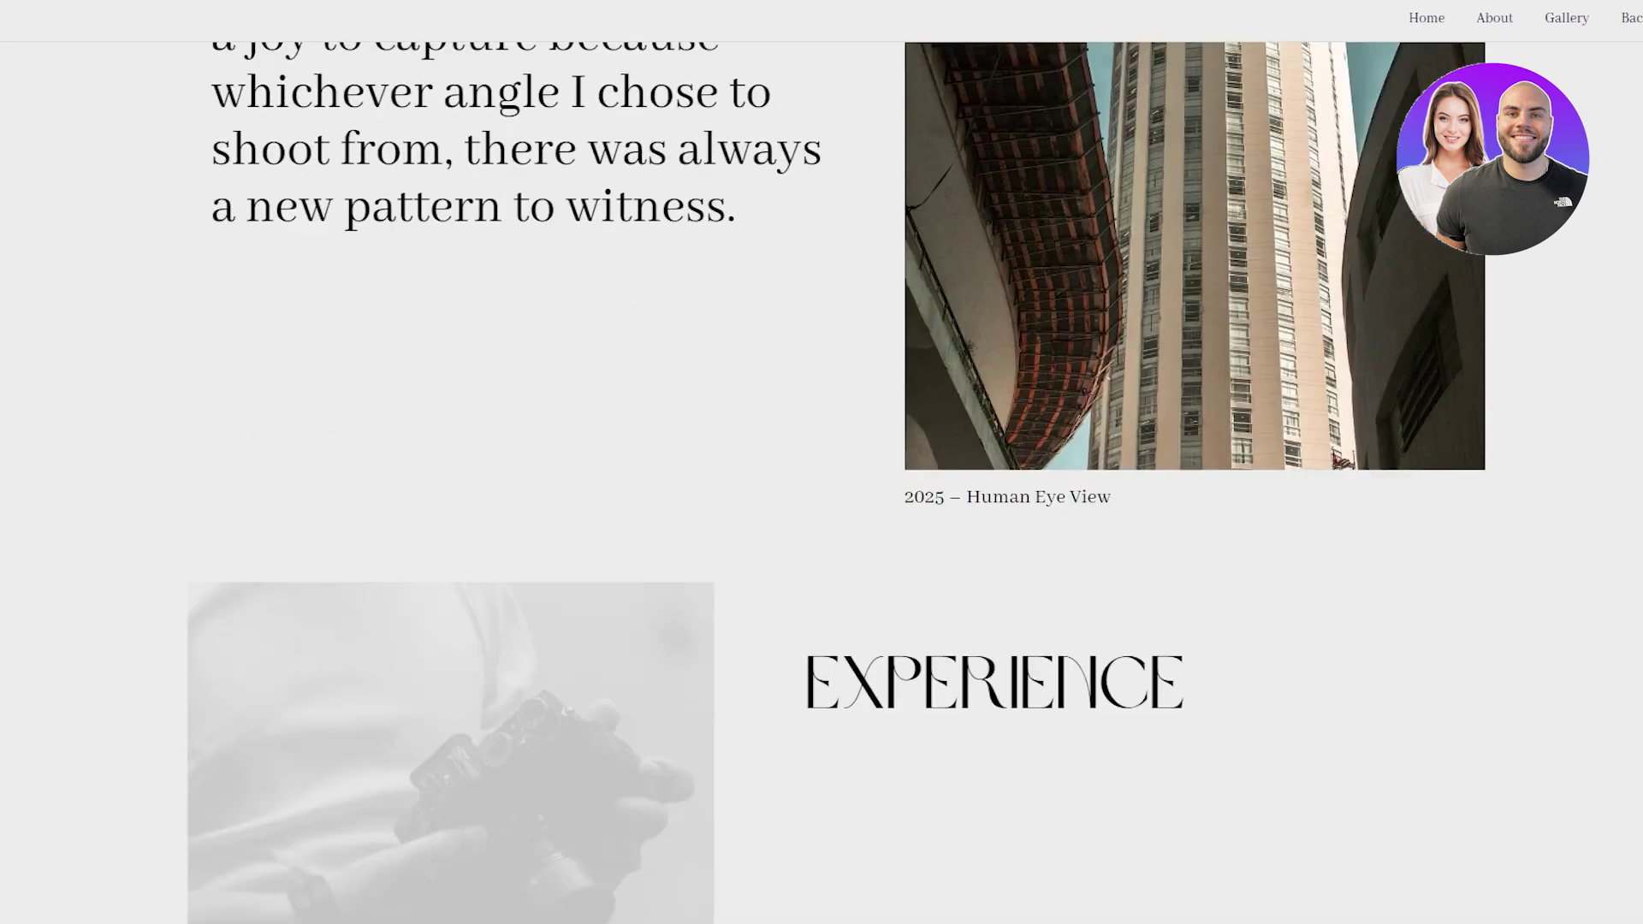
pyautogui.scroll(-4, 822, 513)
pyautogui.press('Home')
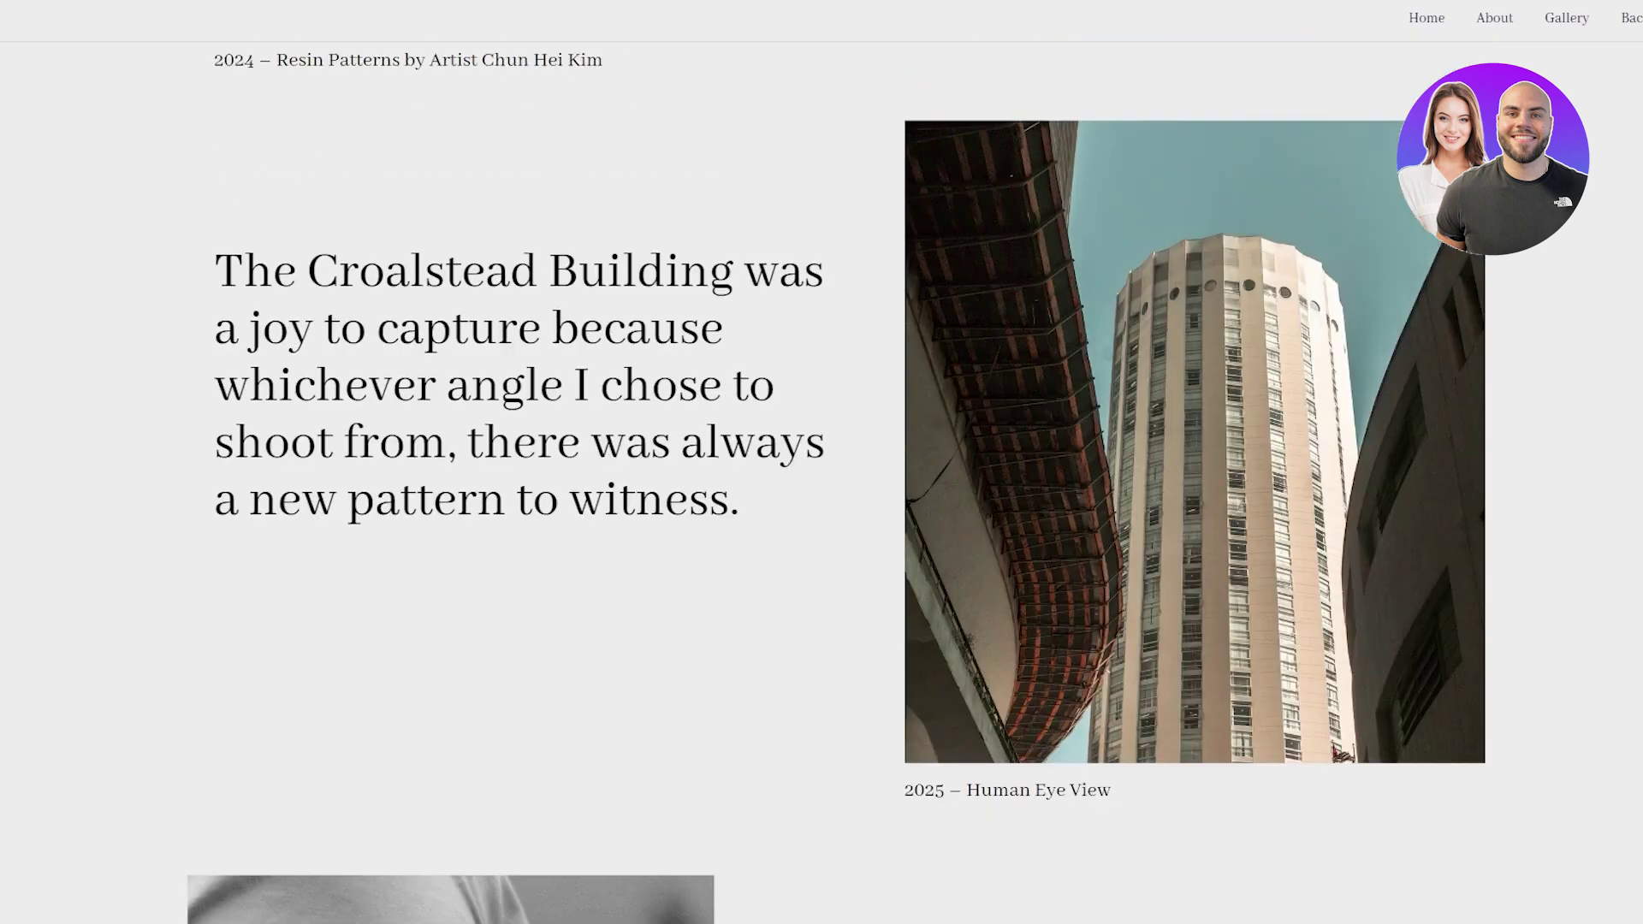
pyautogui.click(1566, 18)
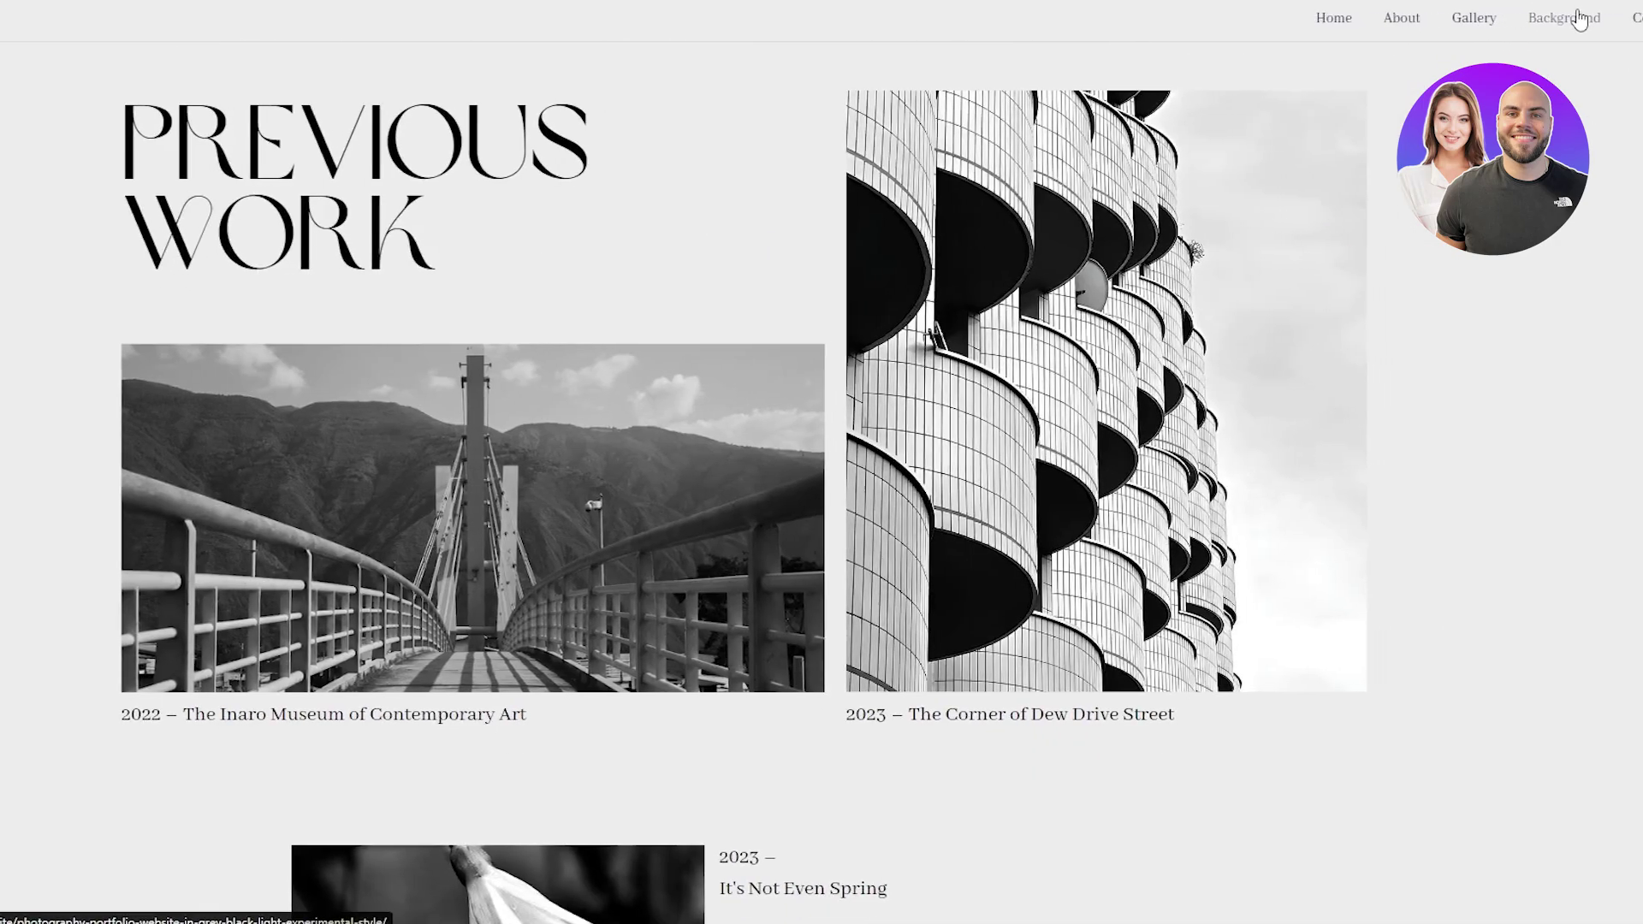
pyautogui.click(1573, 18)
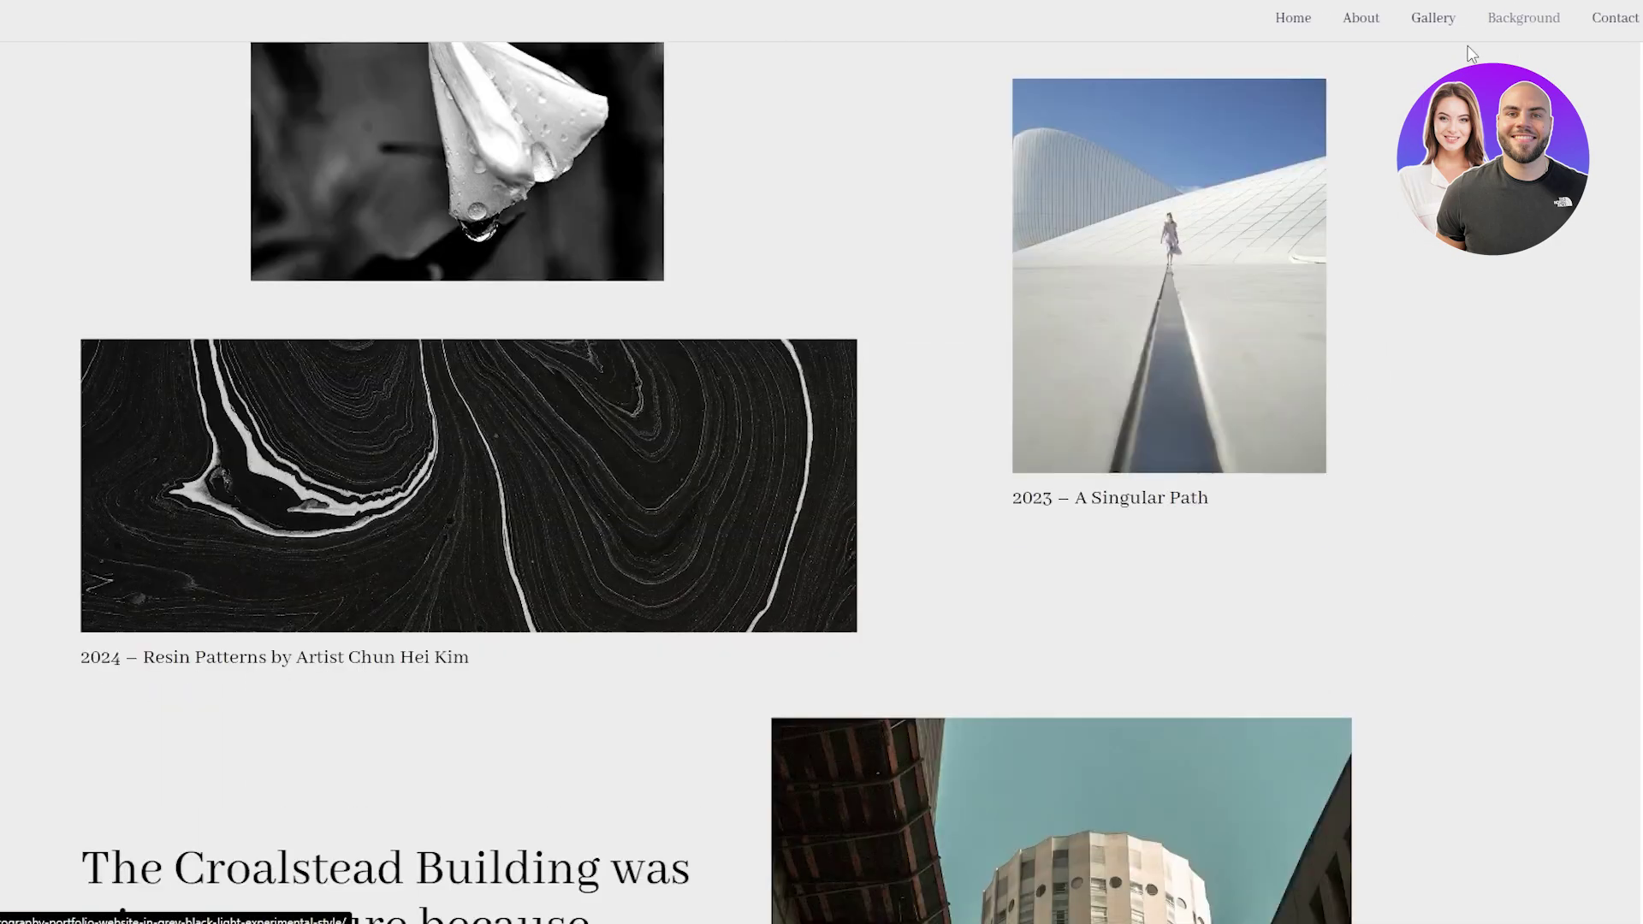
pyautogui.click(1359, 21)
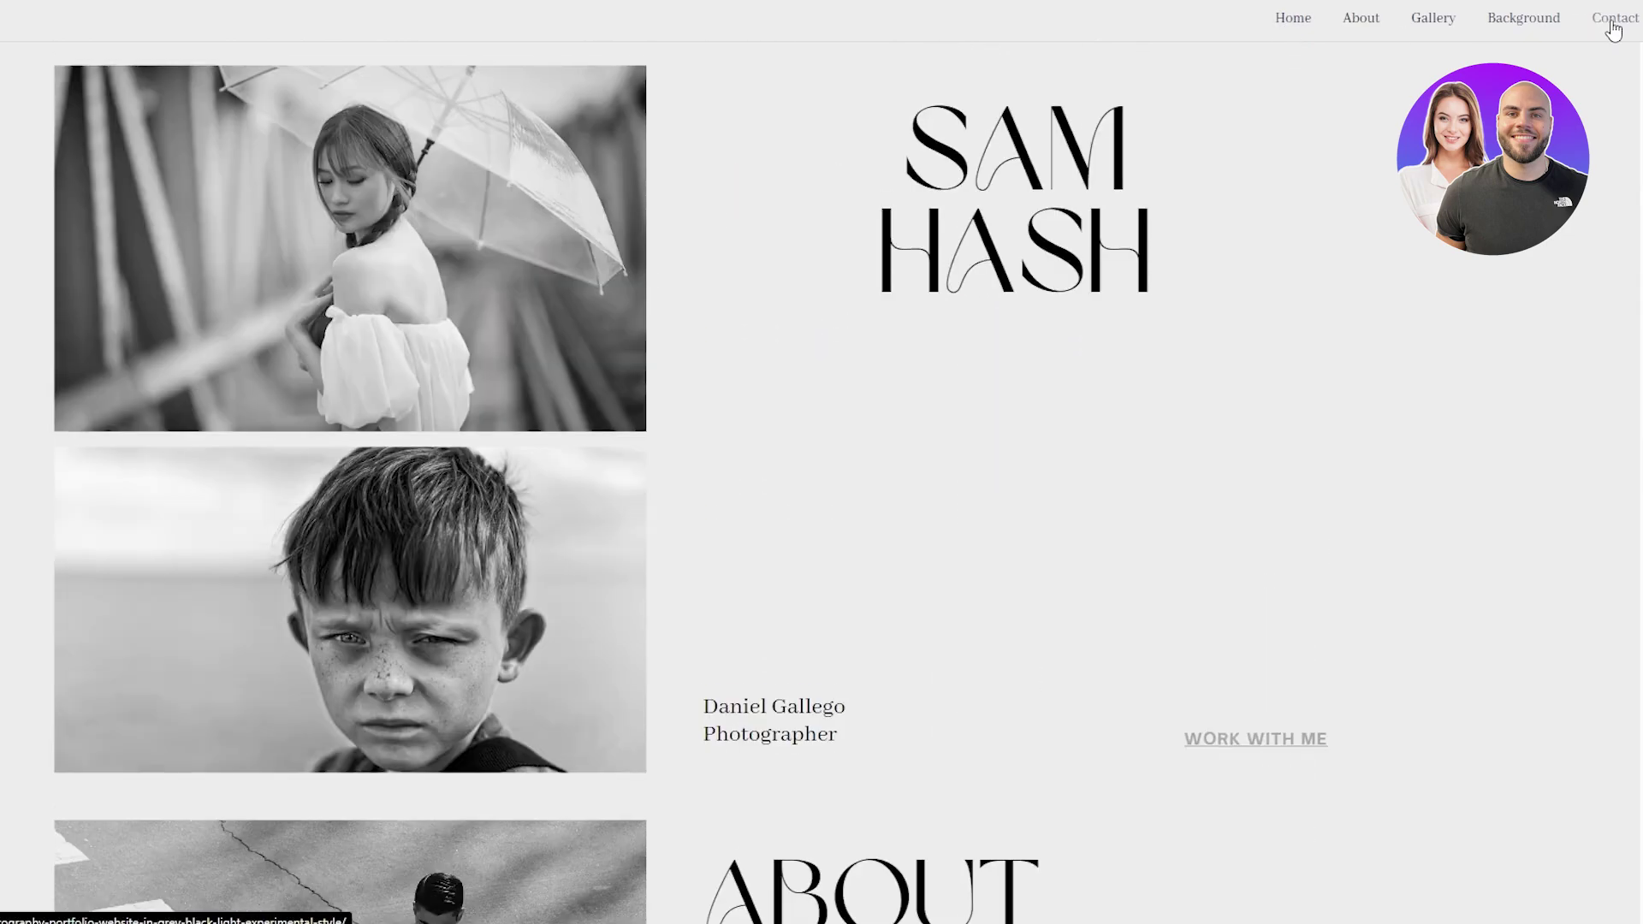
pyautogui.click(1612, 22)
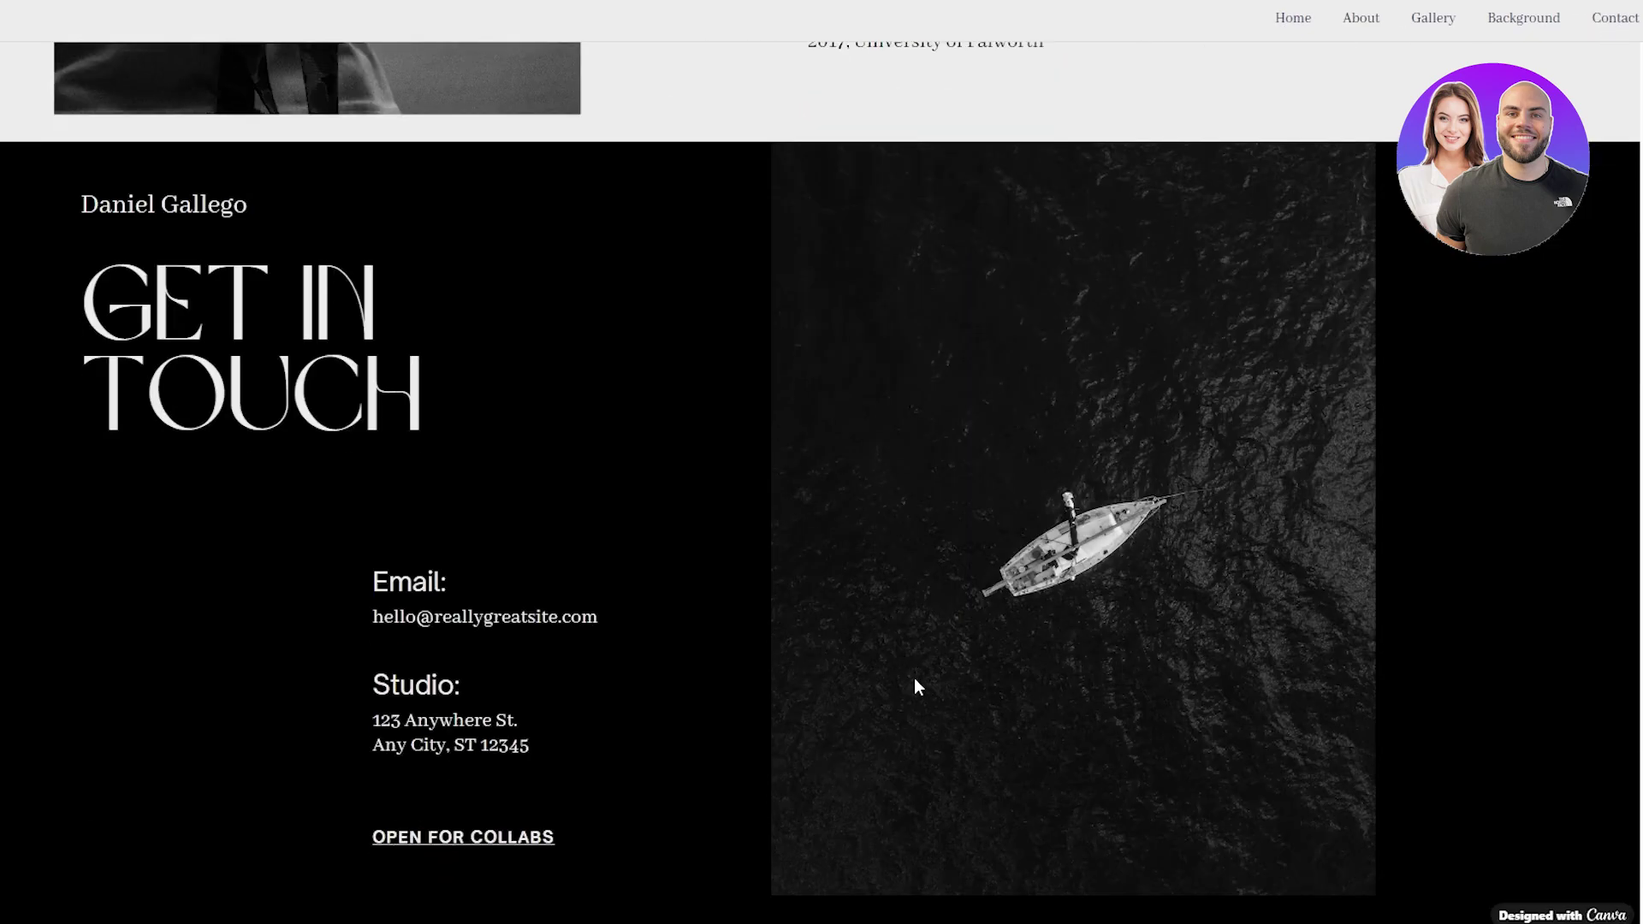
pyautogui.scroll(8, 914, 678)
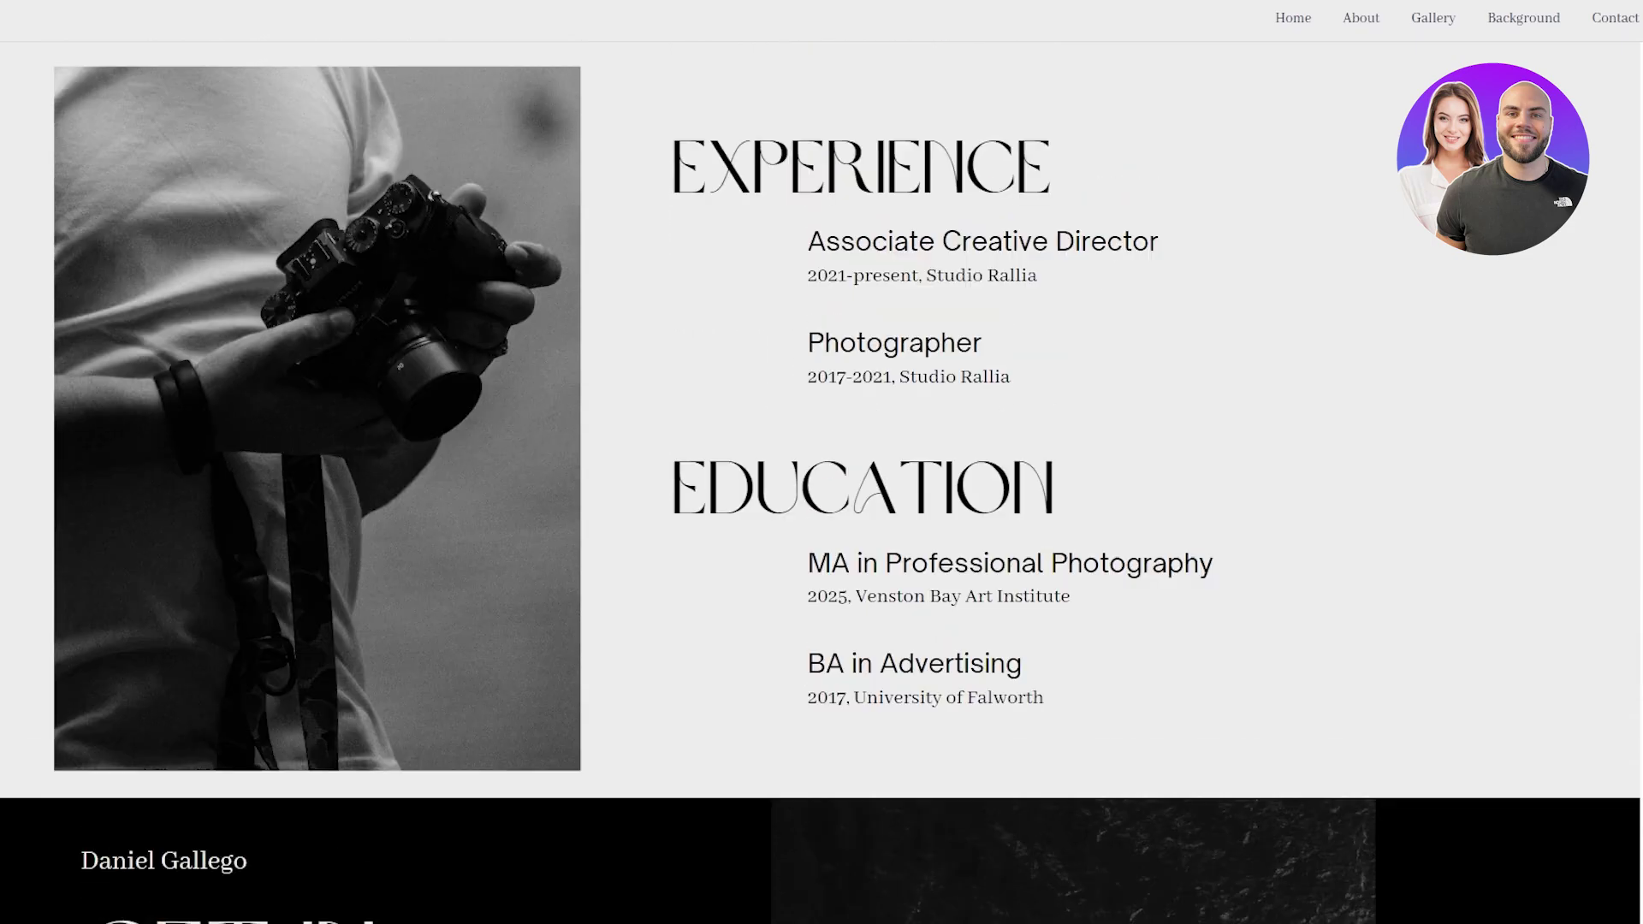
pyautogui.scroll(5, 860, 305)
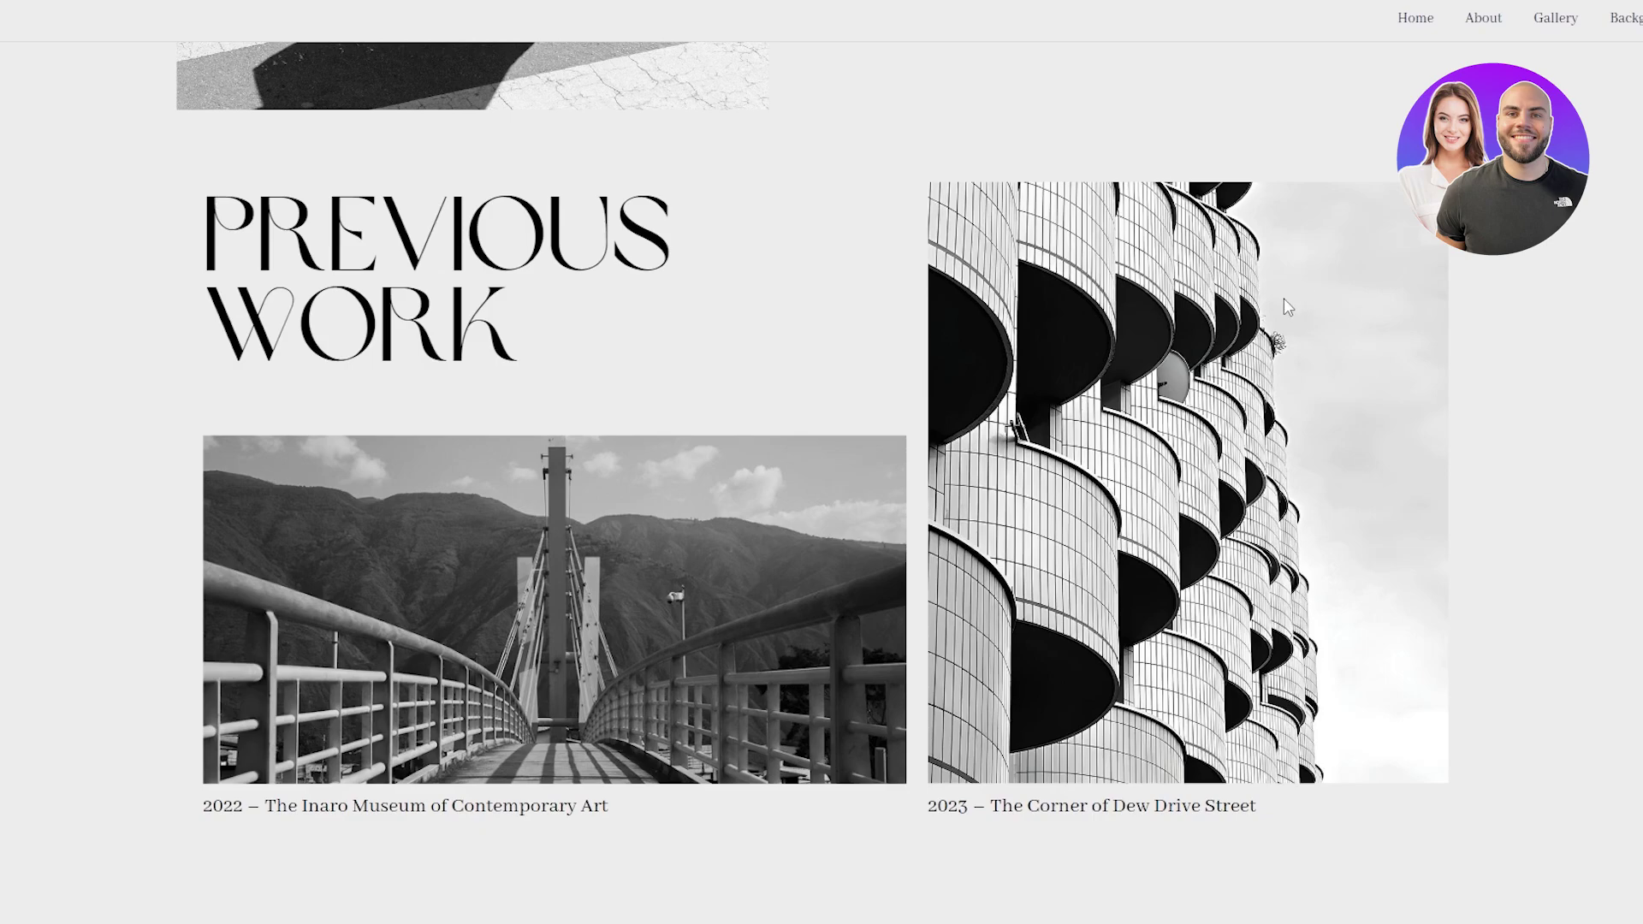
pyautogui.scroll(-1, 1284, 306)
pyautogui.scroll(3, 1284, 307)
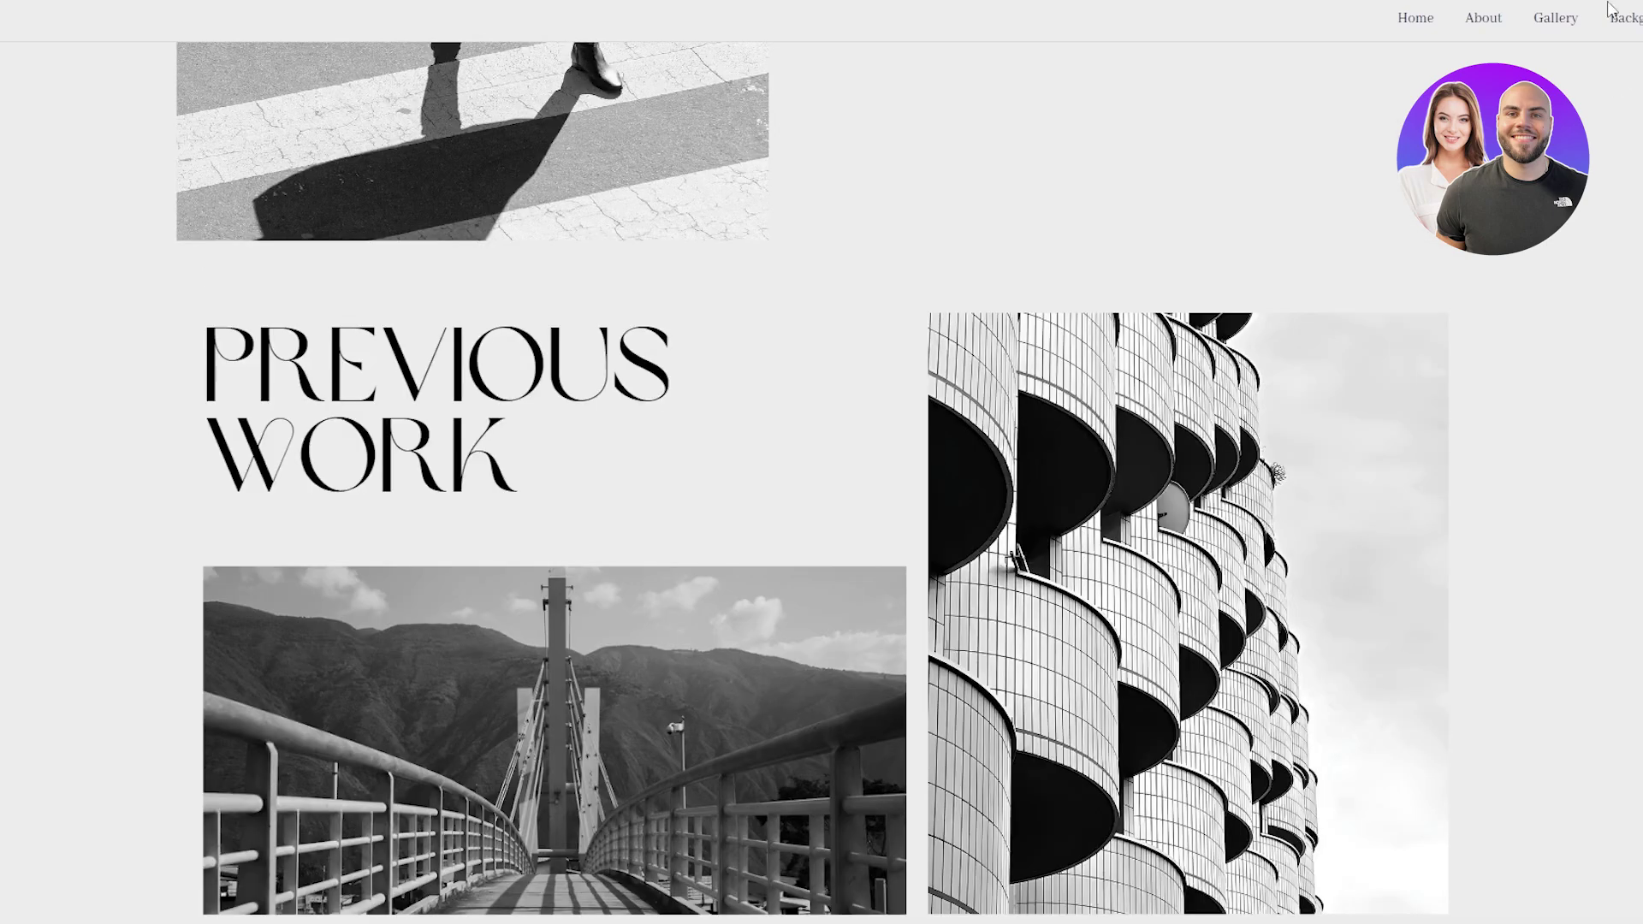
pyautogui.scroll(10, 822, 462)
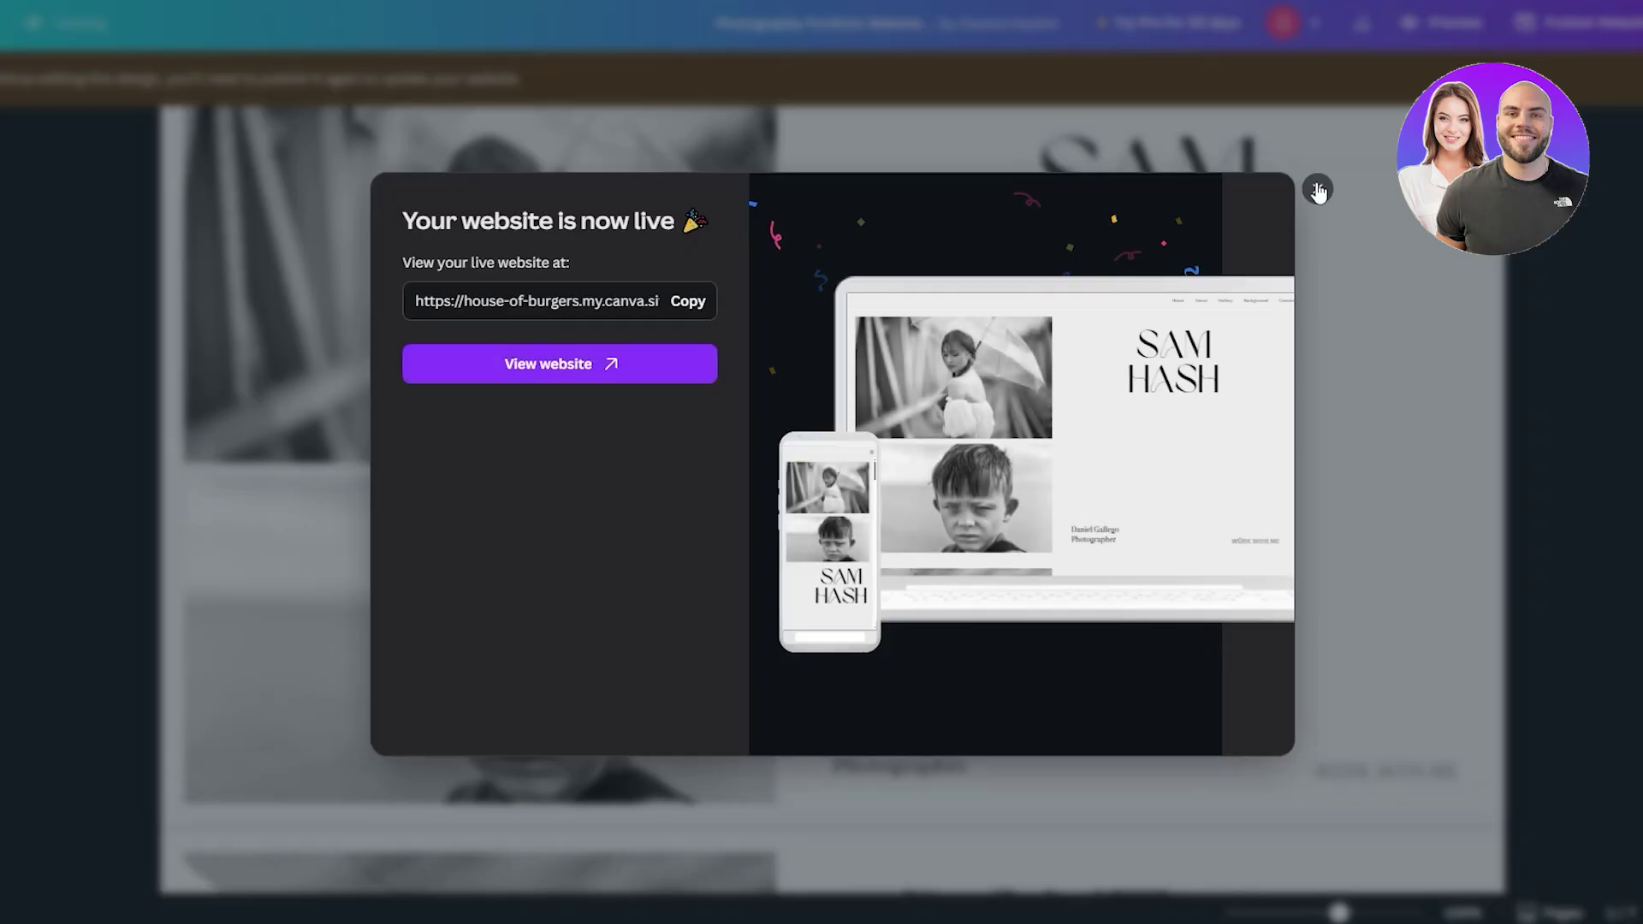
# Step: Close the 'Your website is now live' confirmation and scroll back to the grey-black template preview
pyautogui.click(1318, 190)
pyautogui.scroll(-20, 832, 499)
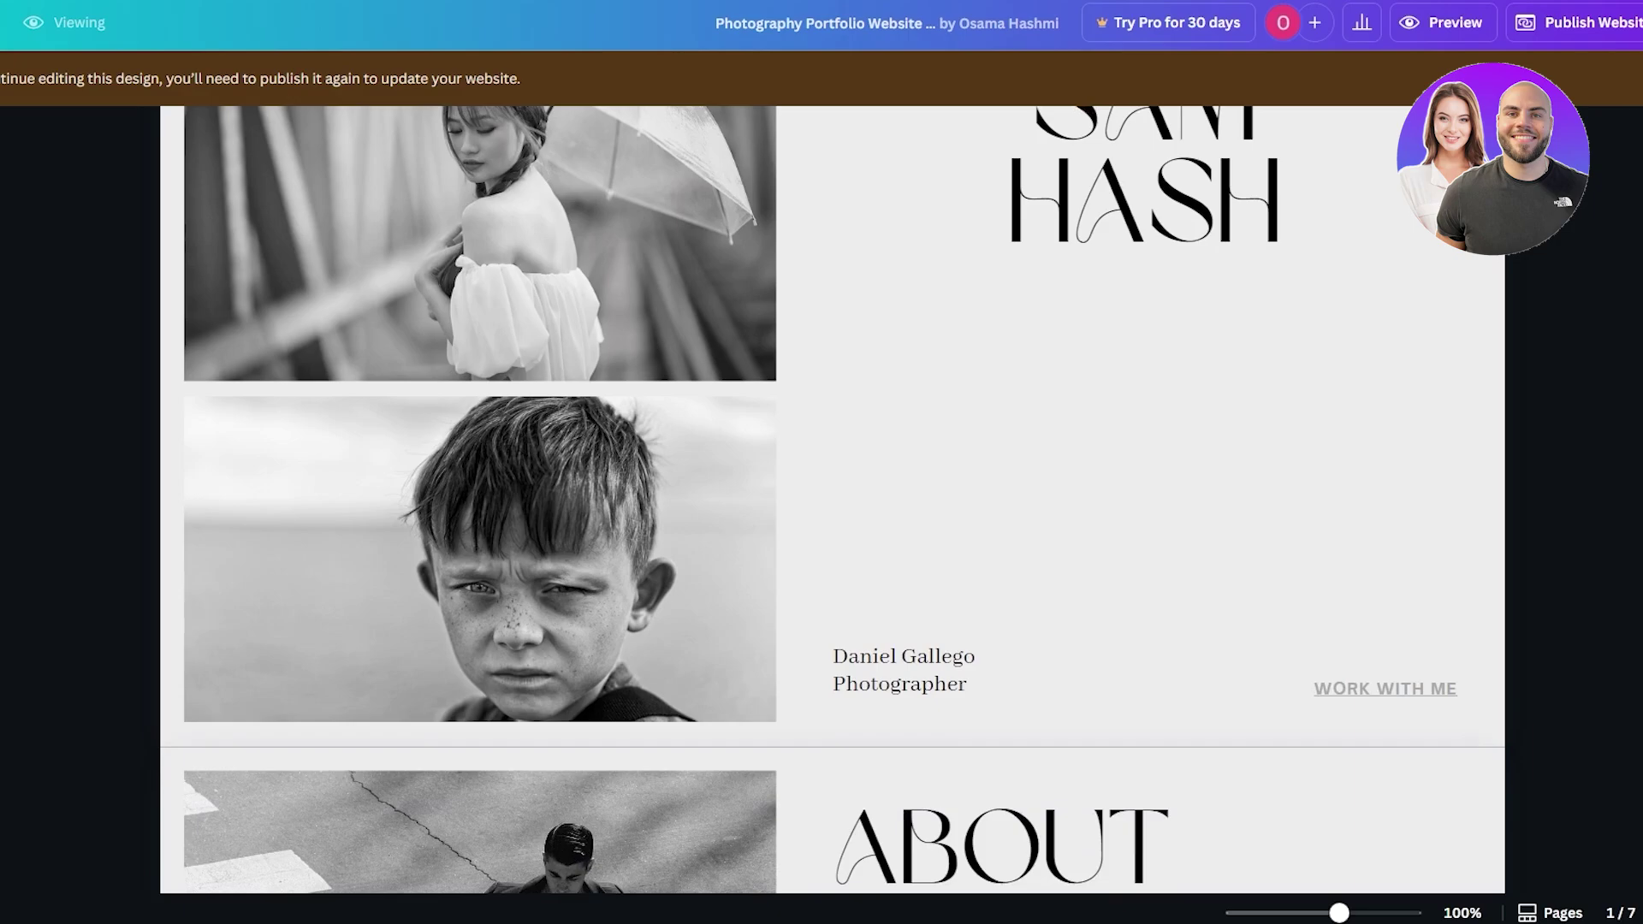
pyautogui.scroll(-5, 832, 499)
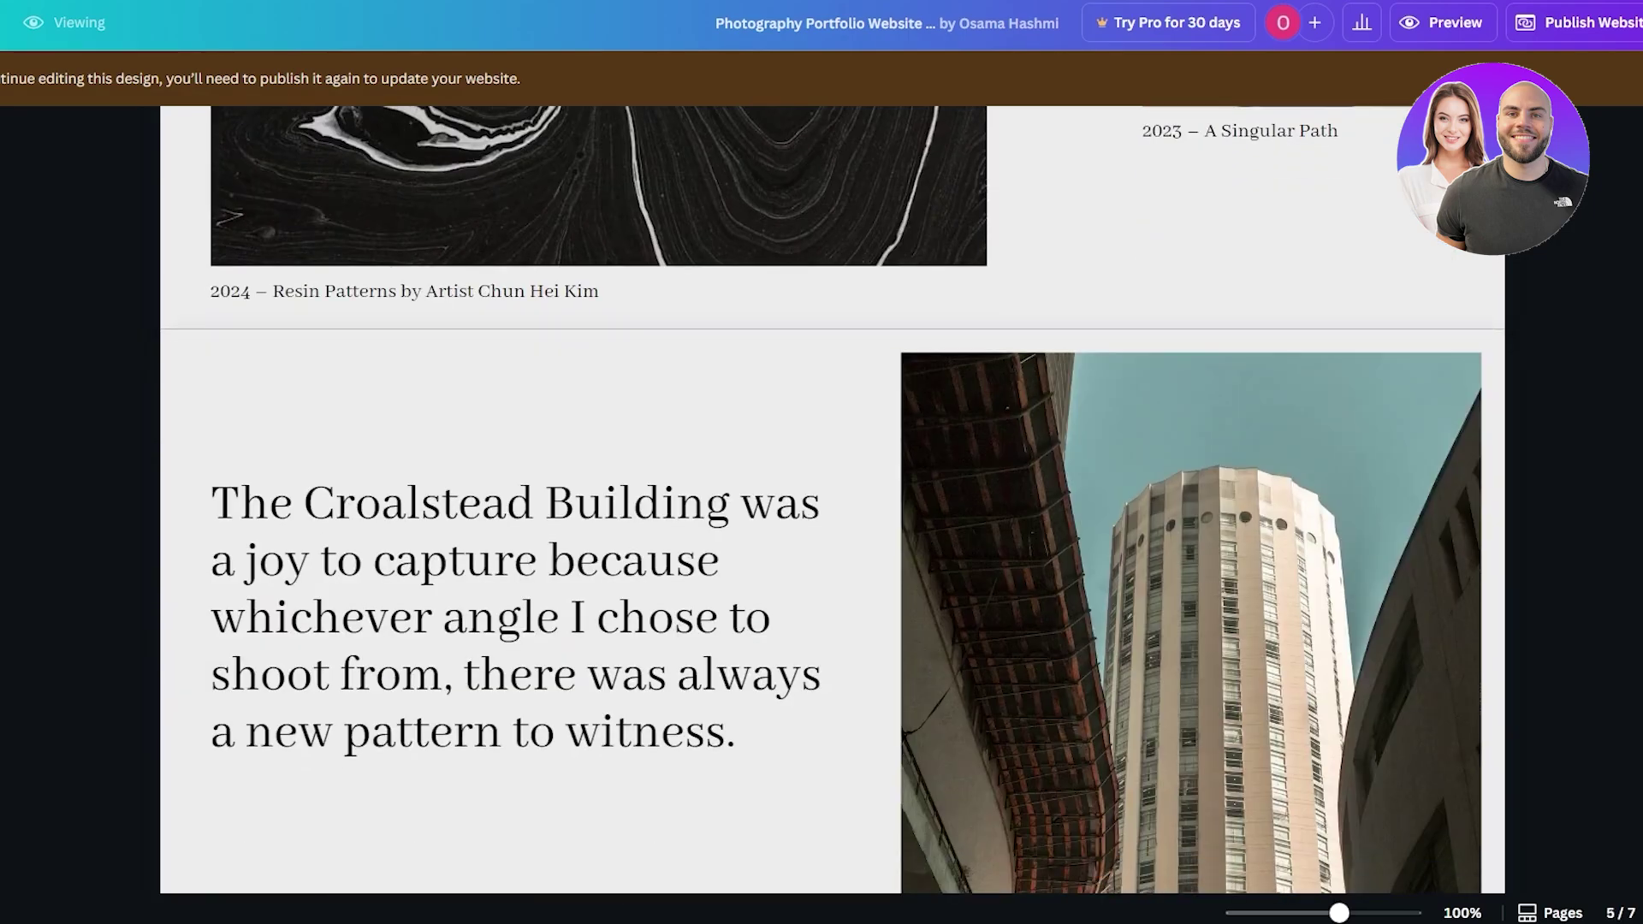
pyautogui.scroll(20, 832, 499)
pyautogui.scroll(7, 832, 499)
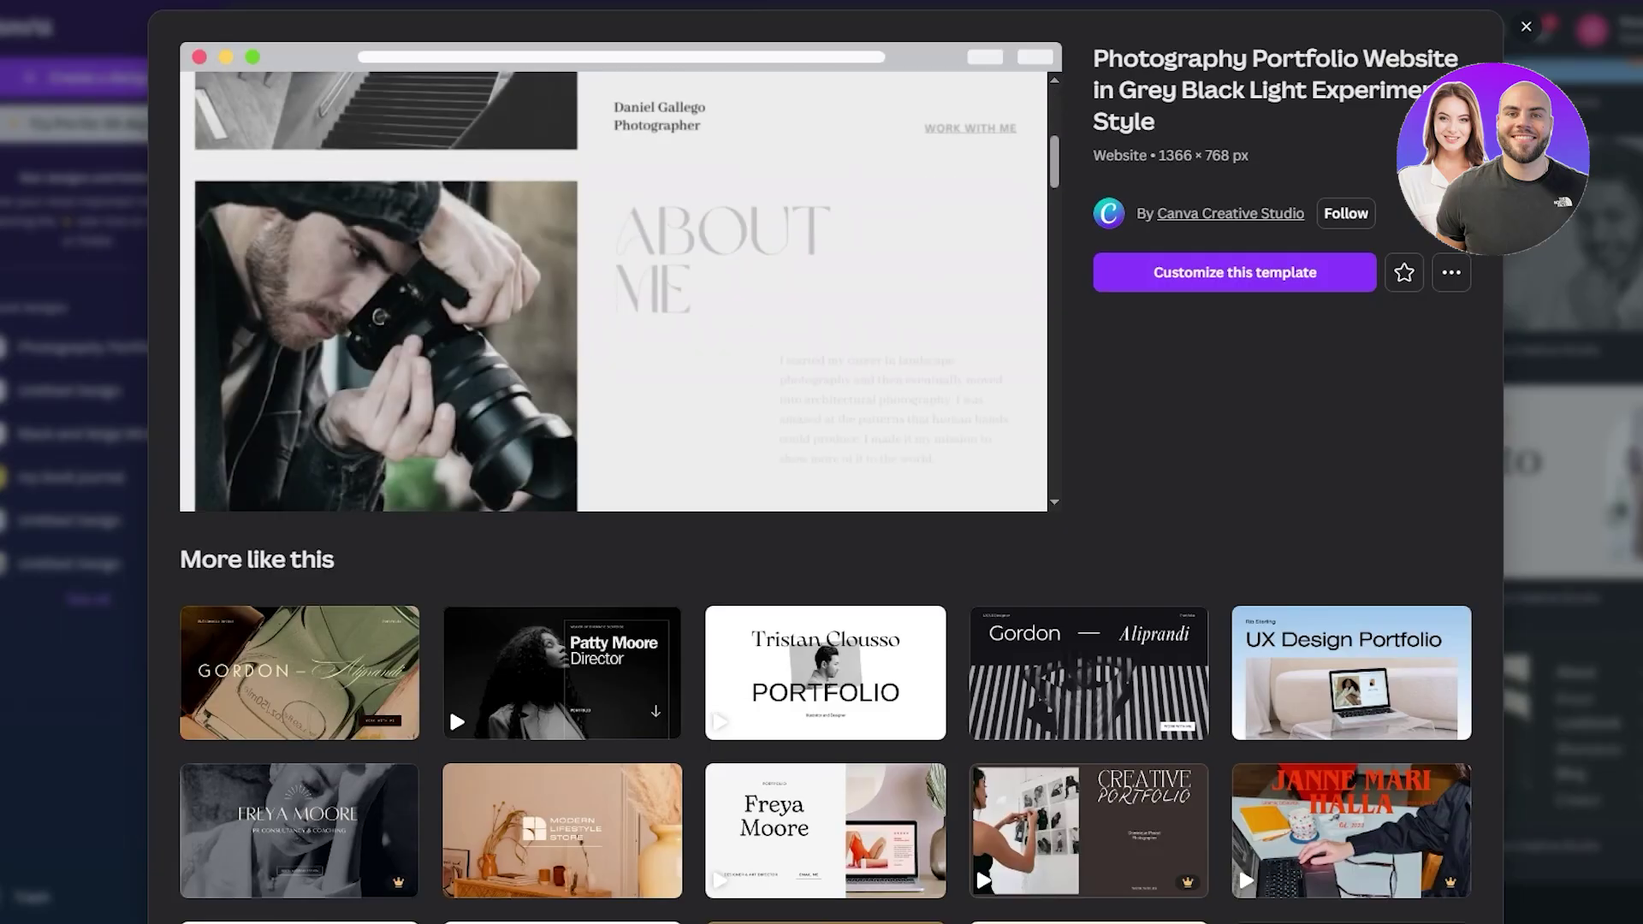
# Step: Exit the template preview and scroll the 'portfolio website' results back to the top
pyautogui.press('Escape')
pyautogui.scroll(-4, 709, 702)
pyautogui.scroll(-15, 930, 447)
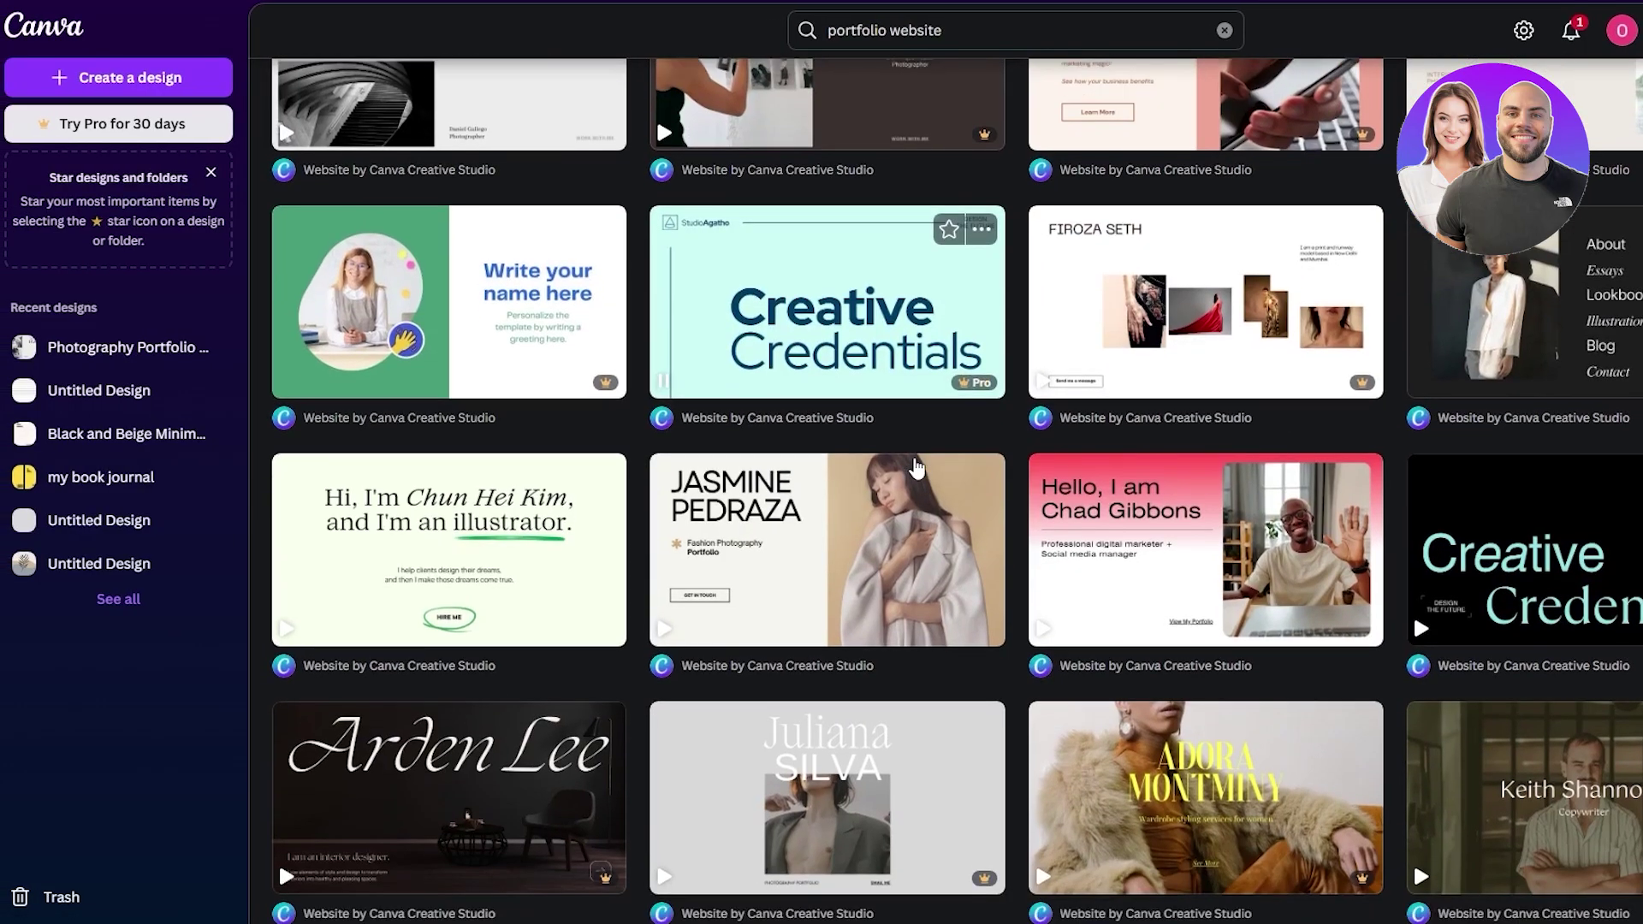
pyautogui.scroll(-2, 933, 445)
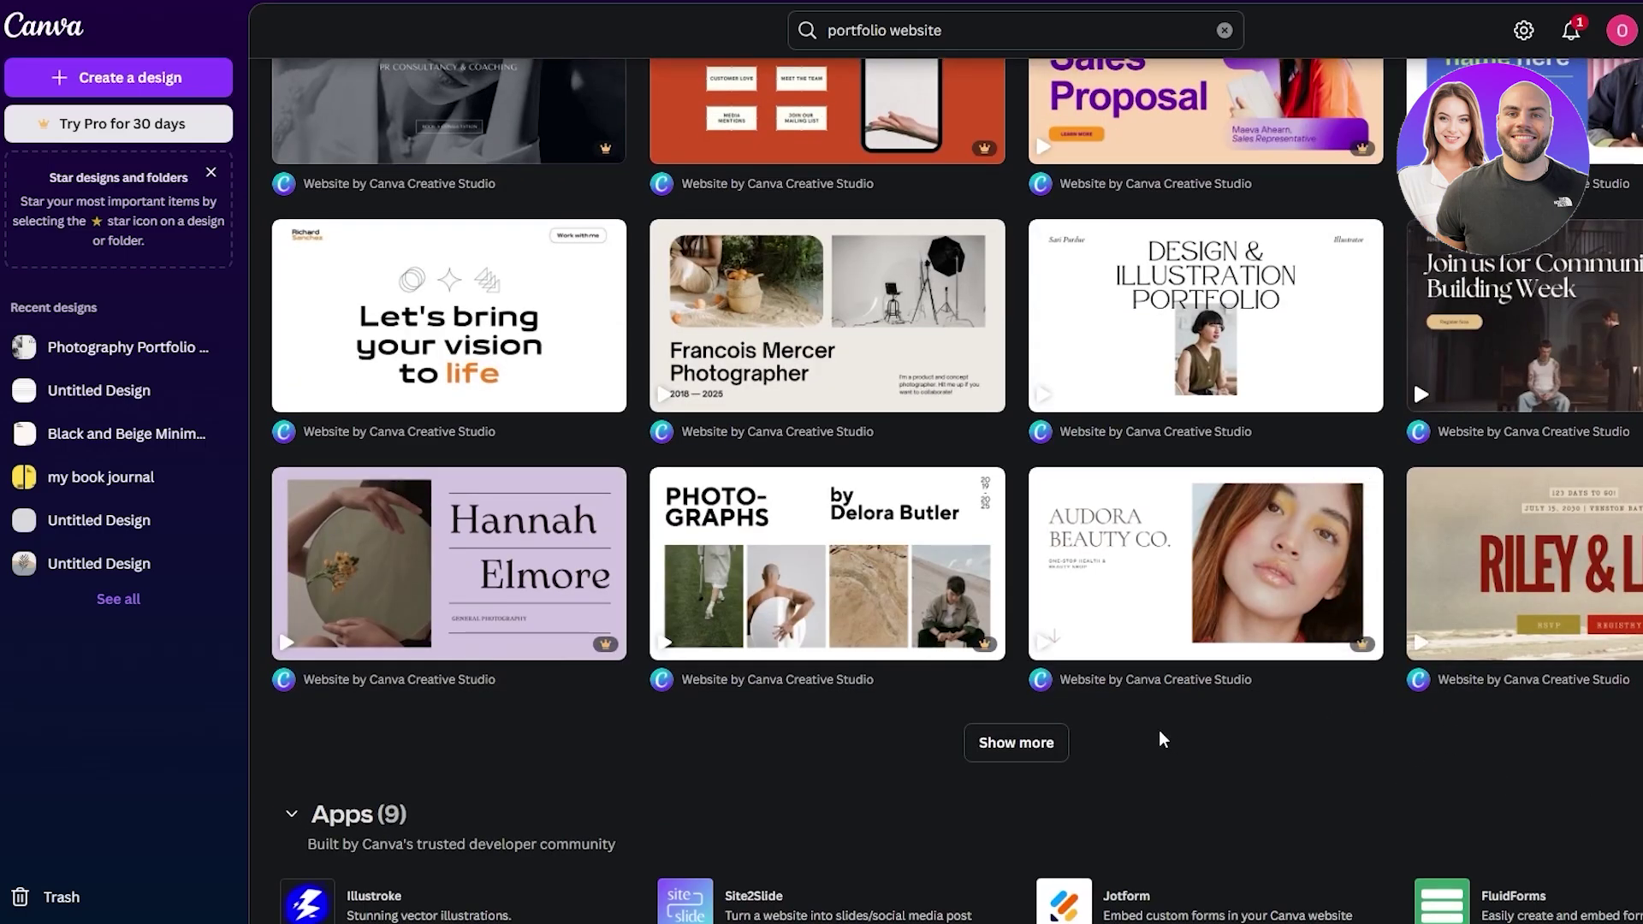
pyautogui.scroll(20, 1146, 736)
pyautogui.scroll(20, 1117, 735)
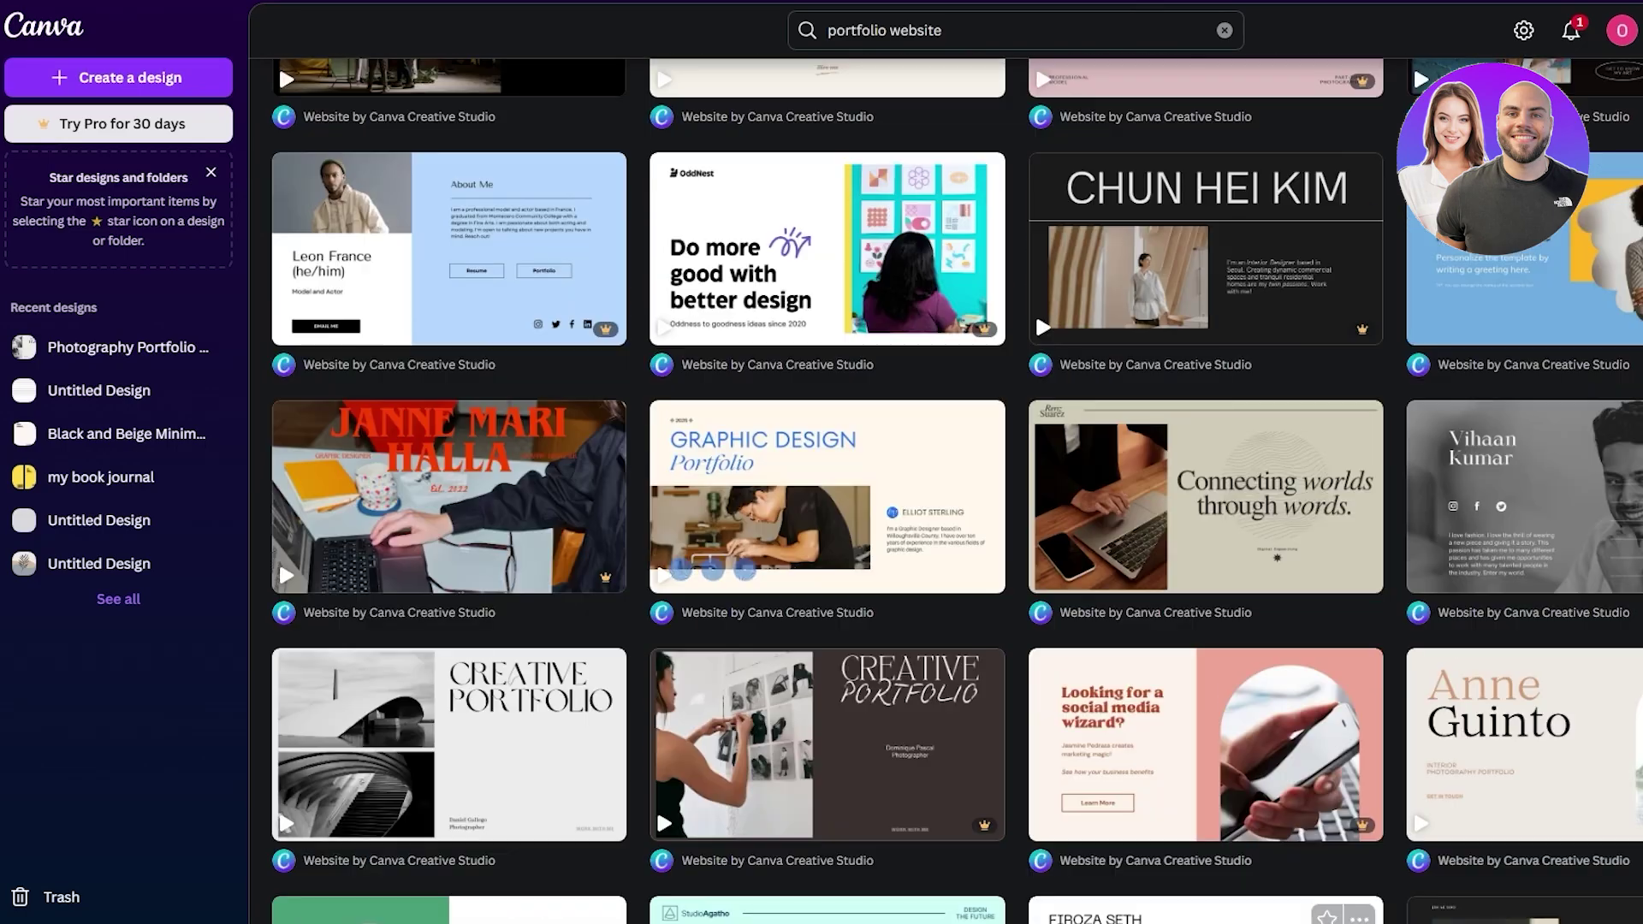
pyautogui.scroll(2, 1316, 612)
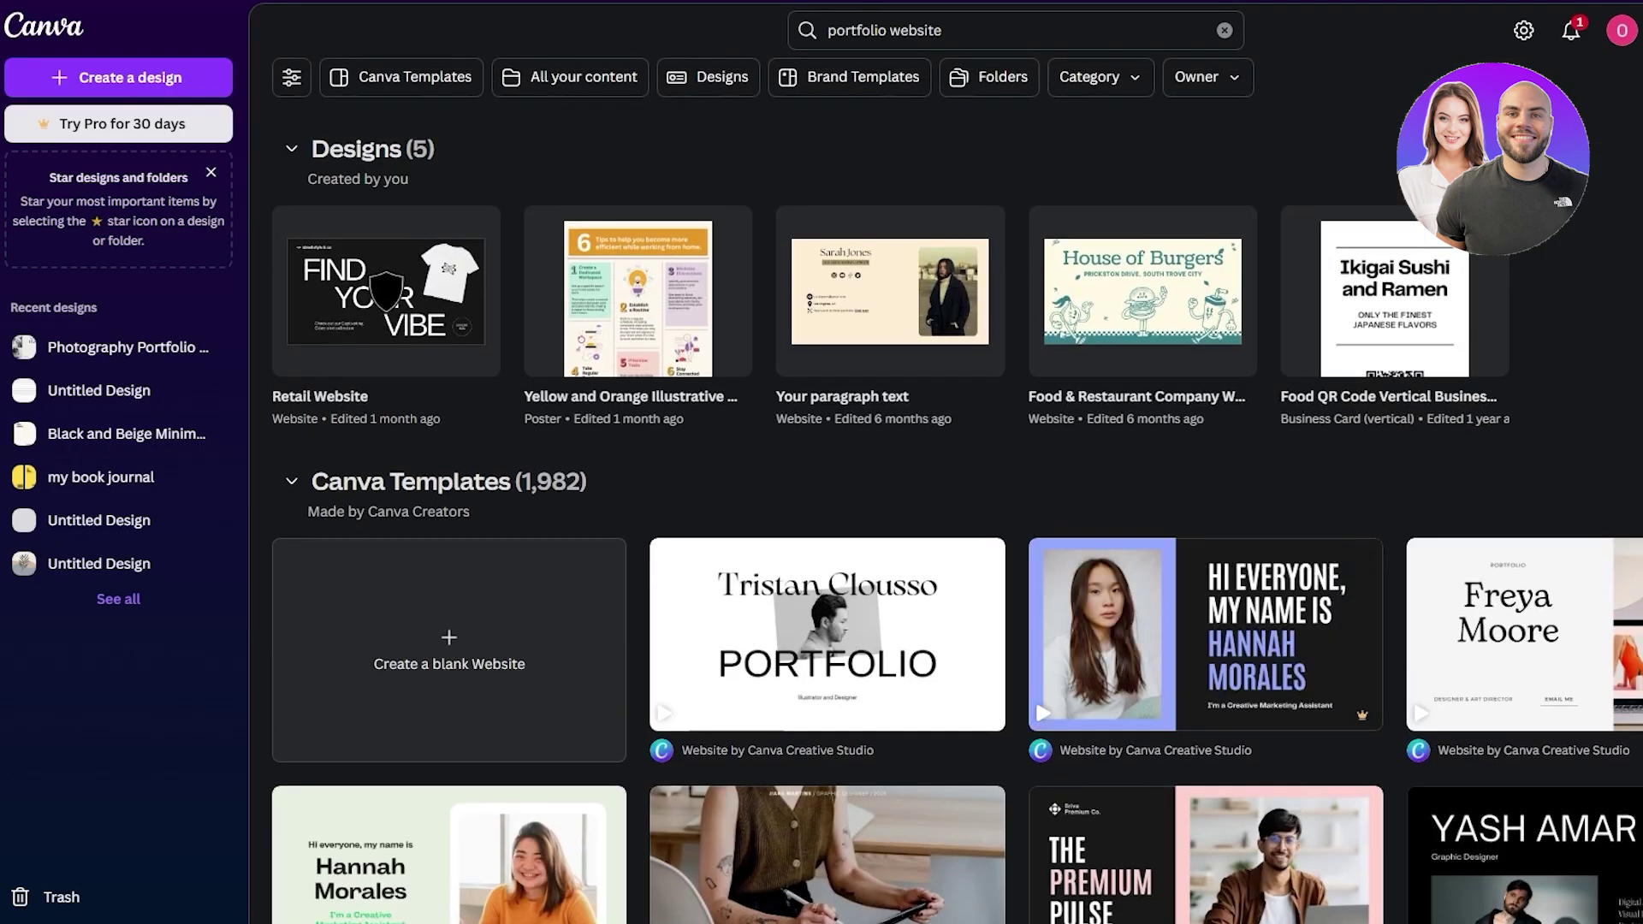